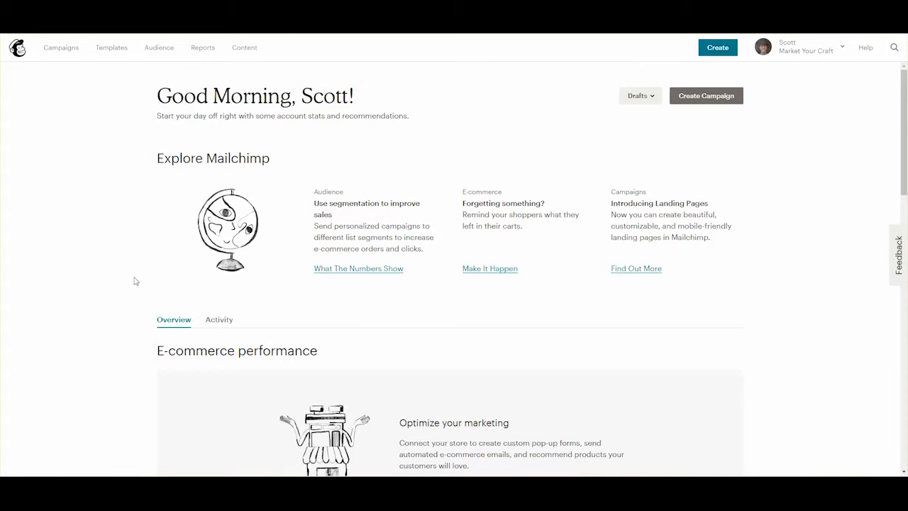
Search the campaign types for 'newsletter' to find the Create an email option.
click(707, 95)
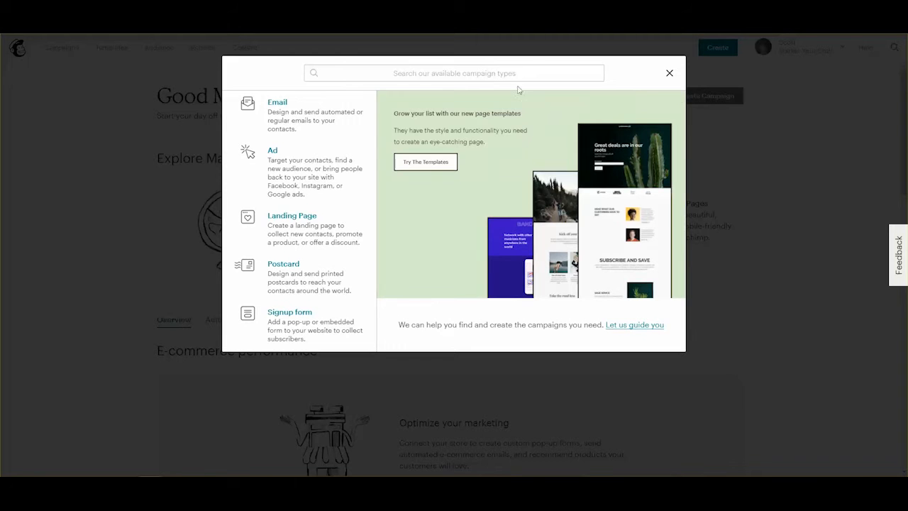
click(423, 73)
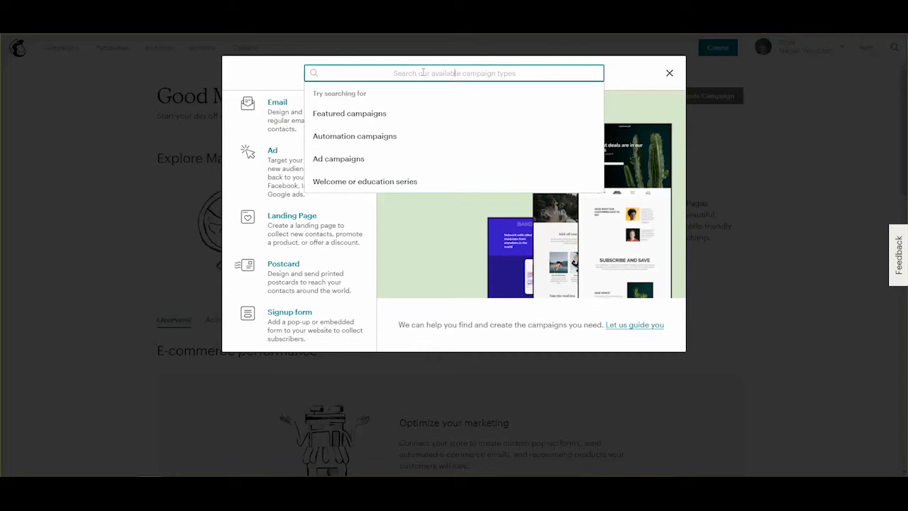
text(newsletter)
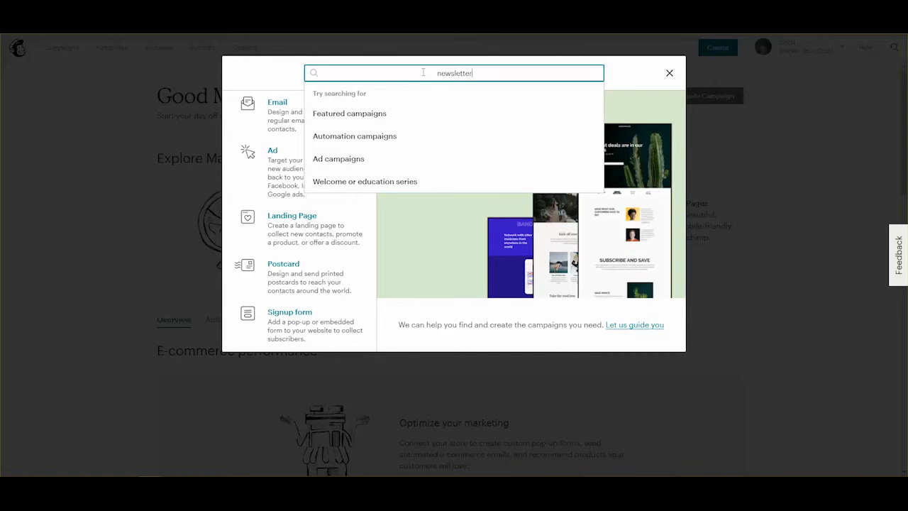
key(Return)
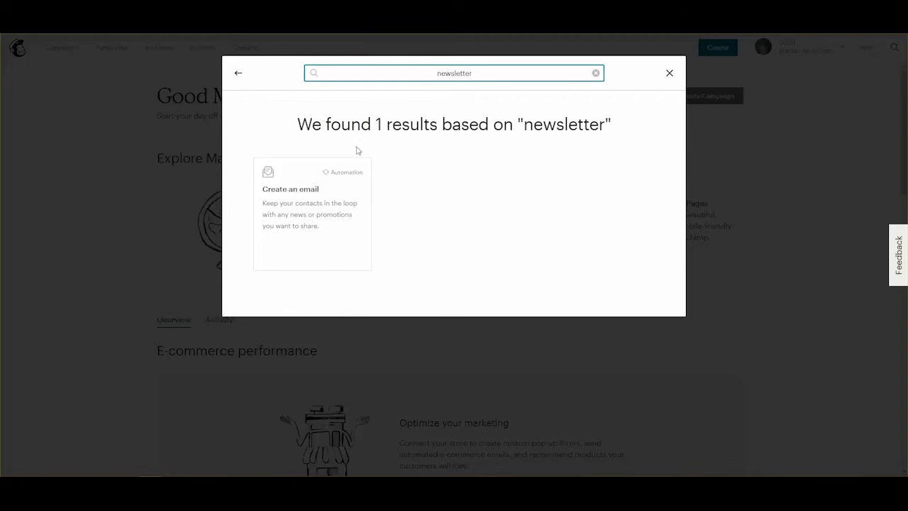
Create an email campaign named '190416 Email Sample for Mailchimp'.
click(313, 196)
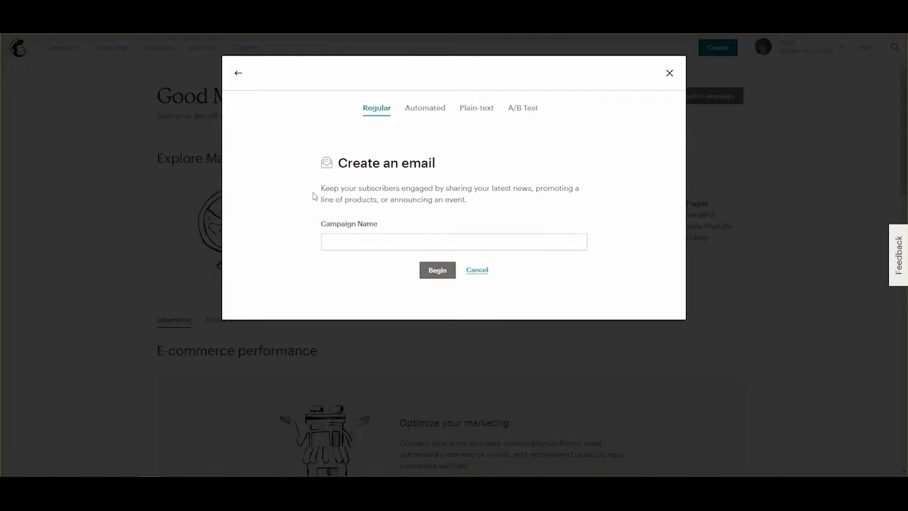
click(375, 244)
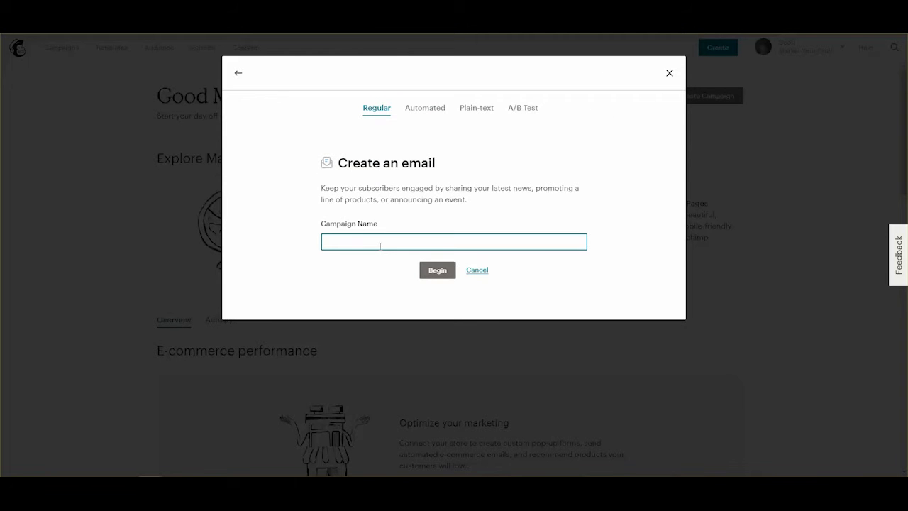
text(190416 Email Sample for Mailchimp)
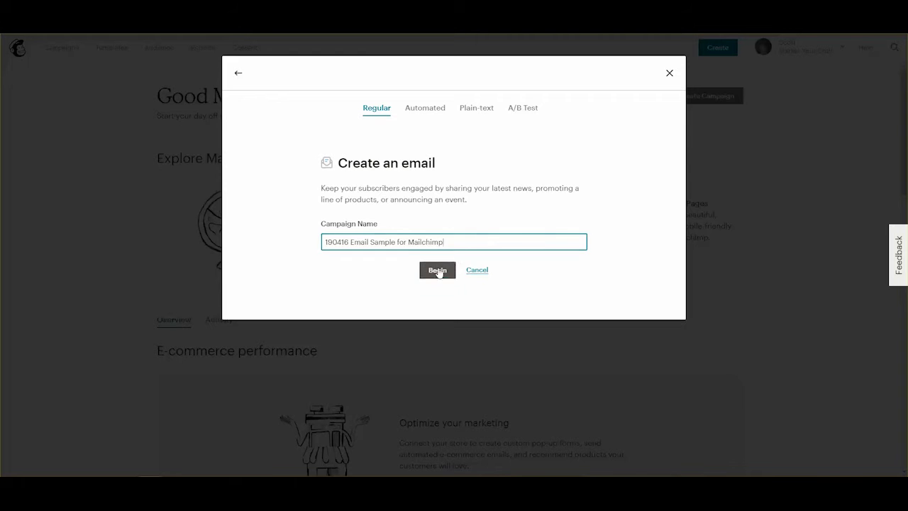
click(438, 270)
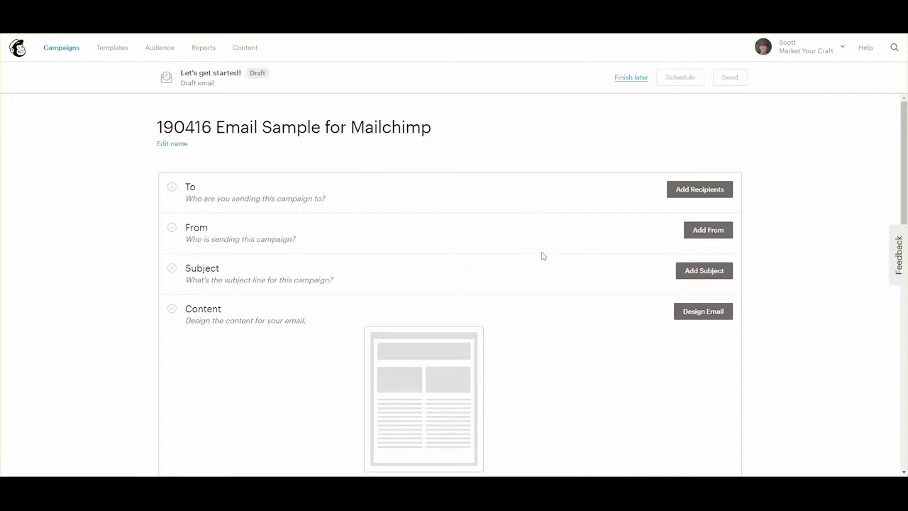
Send the campaign to Test List, personalizing the To field with *|FNAME|* *|LNAME|*.
click(699, 190)
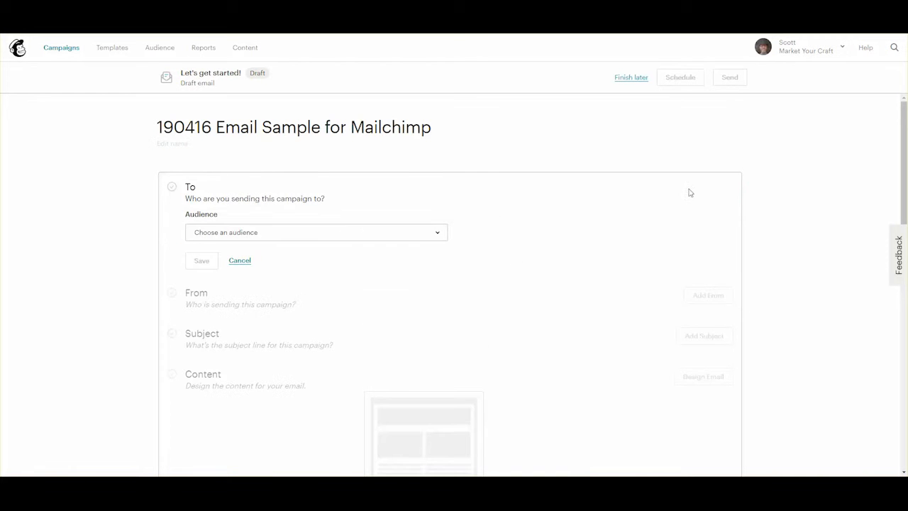
click(312, 234)
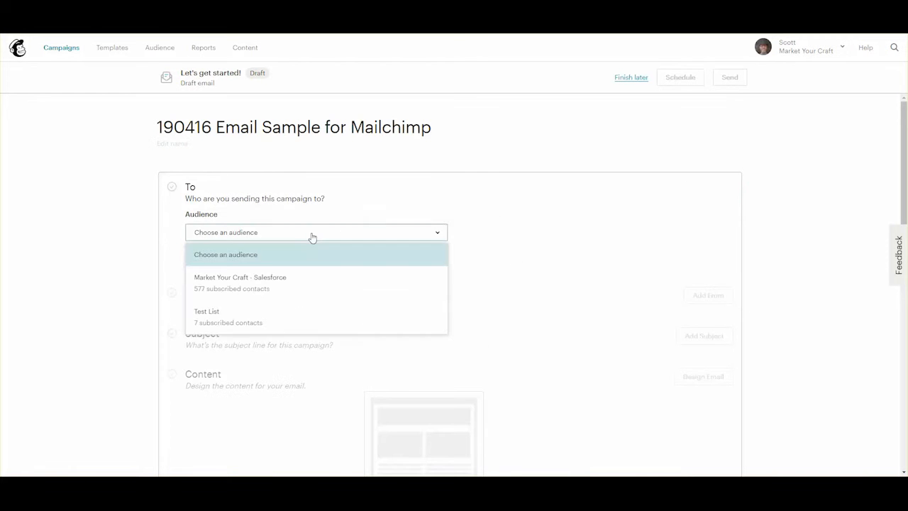
click(221, 315)
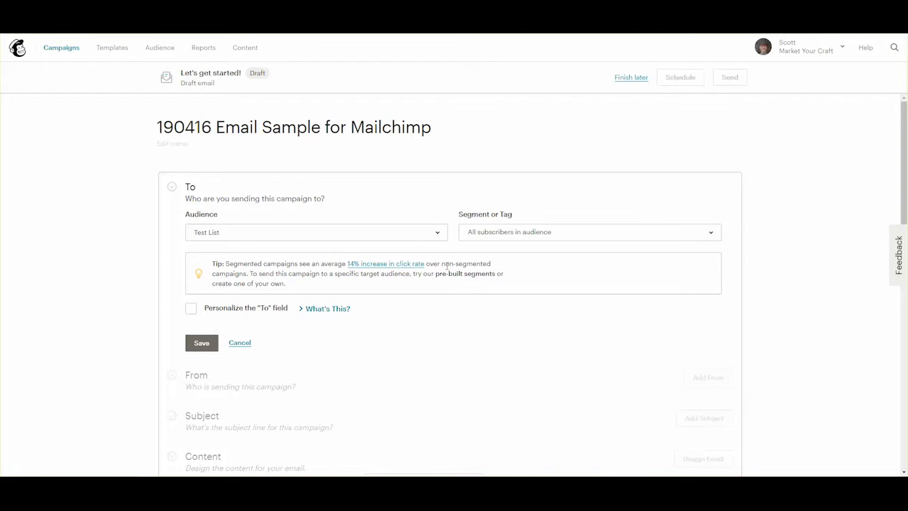
click(190, 309)
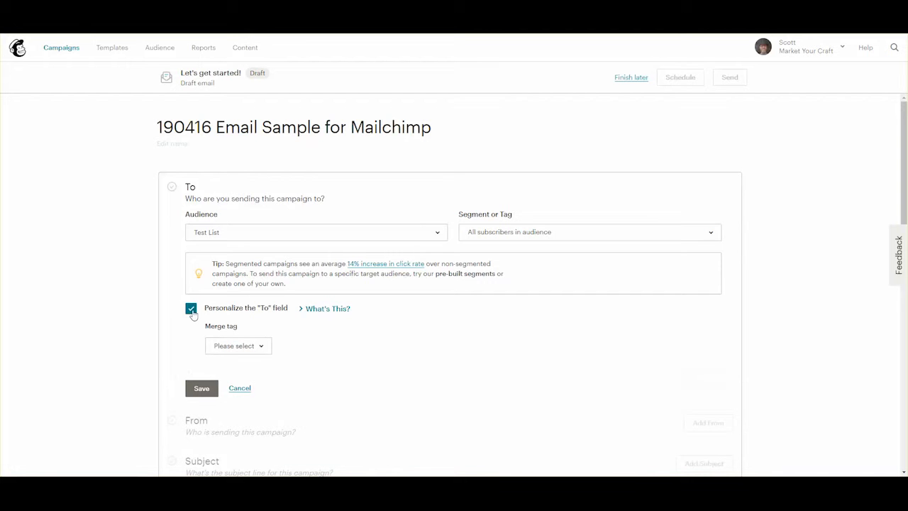
click(241, 347)
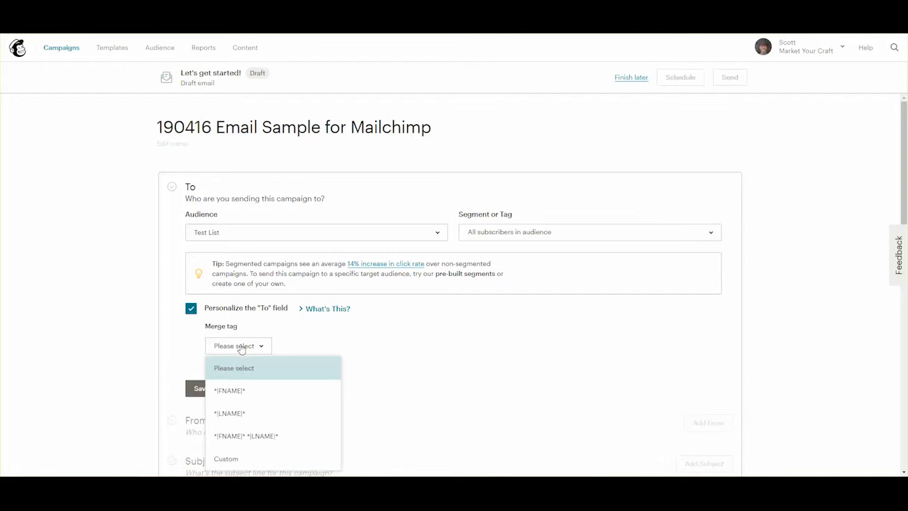
click(243, 392)
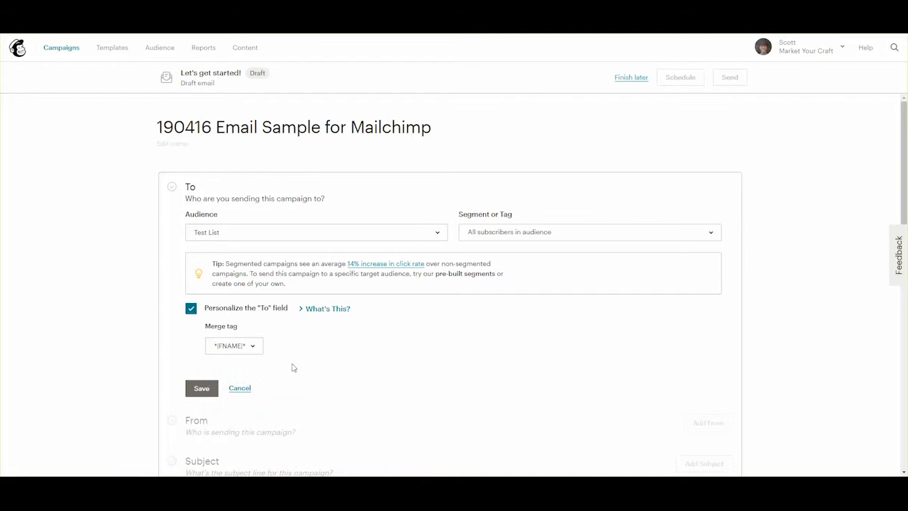
scroll(325, 351, down, 1)
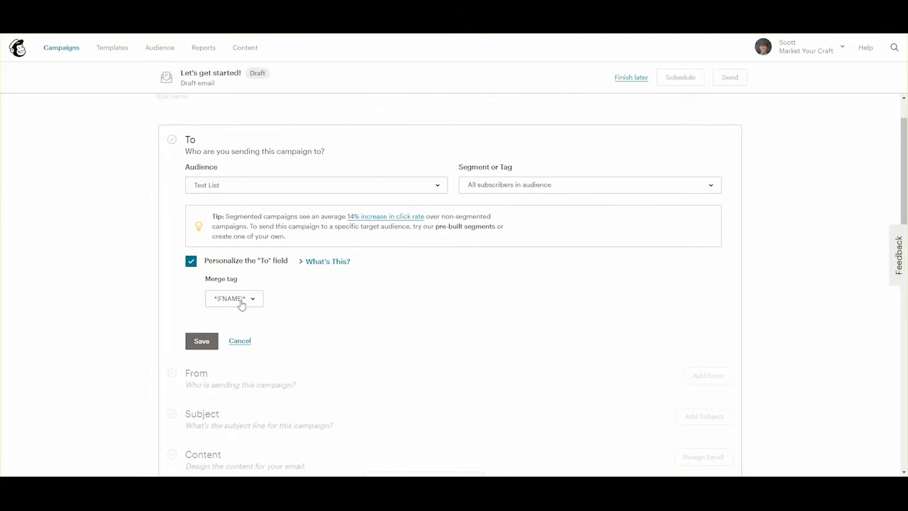
click(240, 300)
click(241, 388)
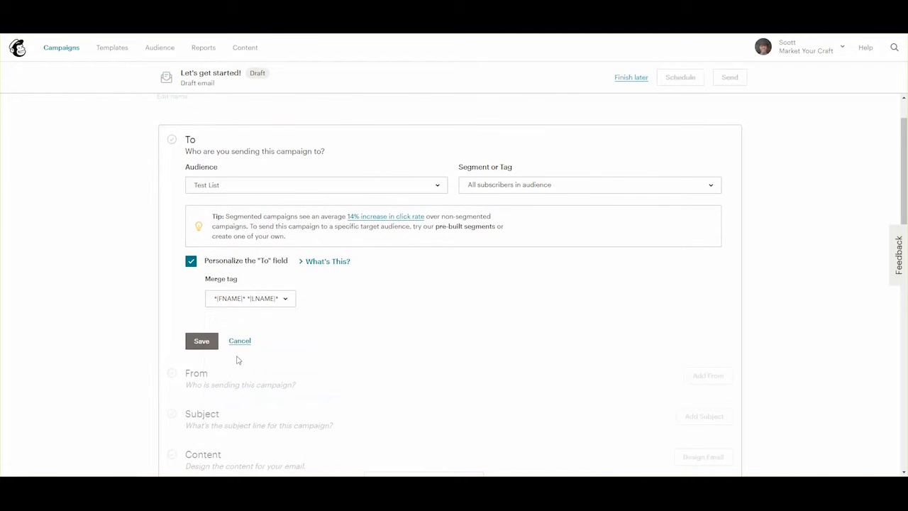
click(203, 341)
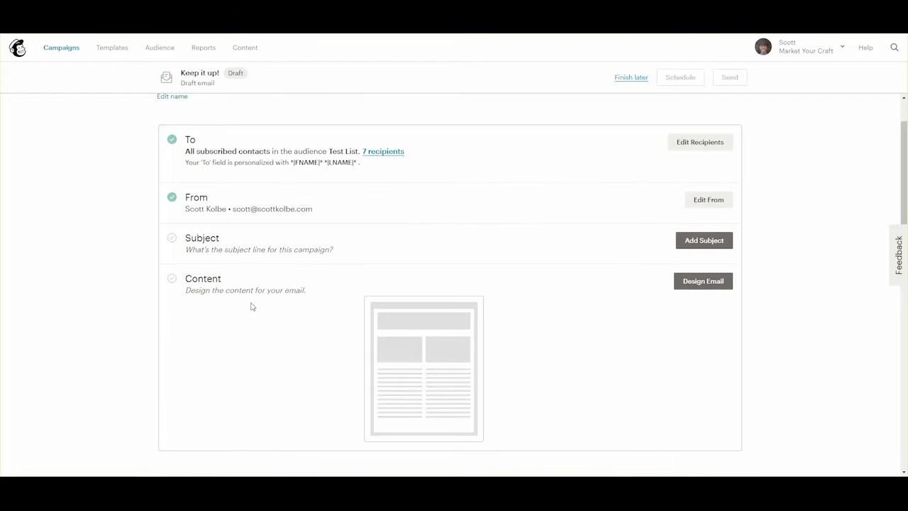
Append 'at Market Your Craft' to the sender name and use the company e-mail address.
click(708, 203)
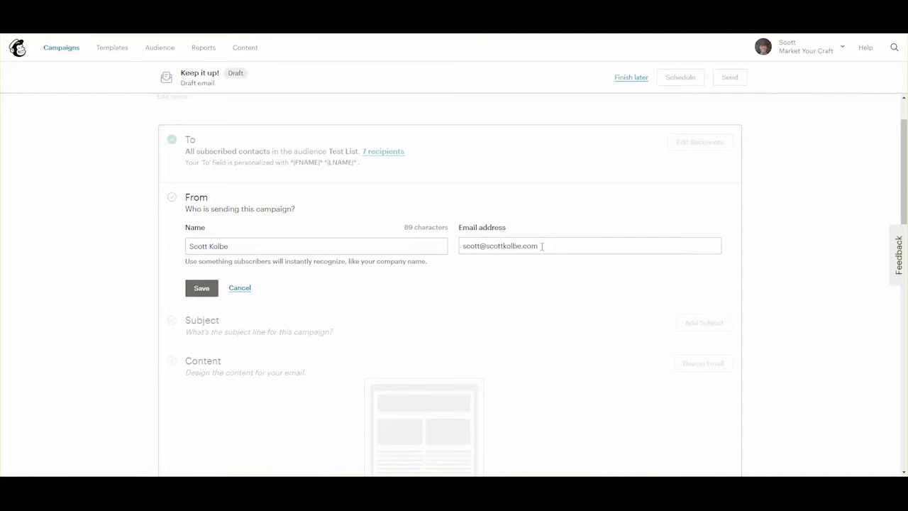
click(280, 243)
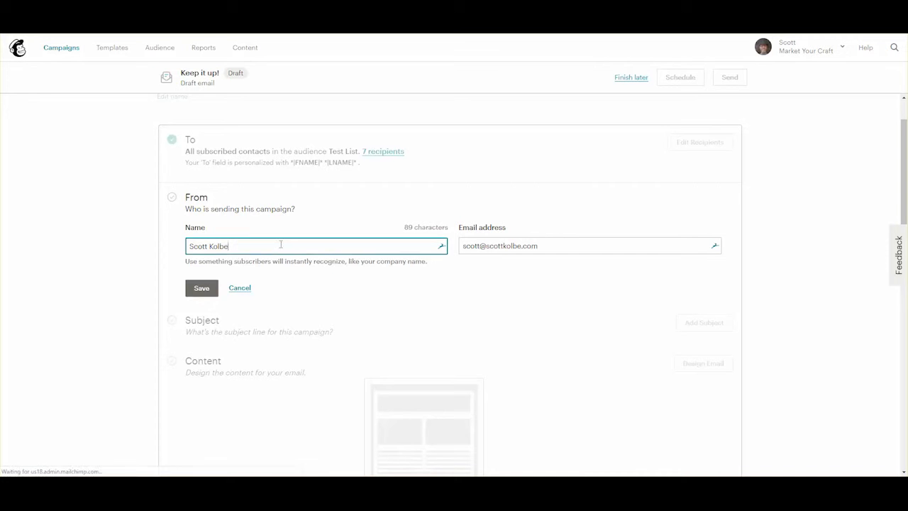
text(at M)
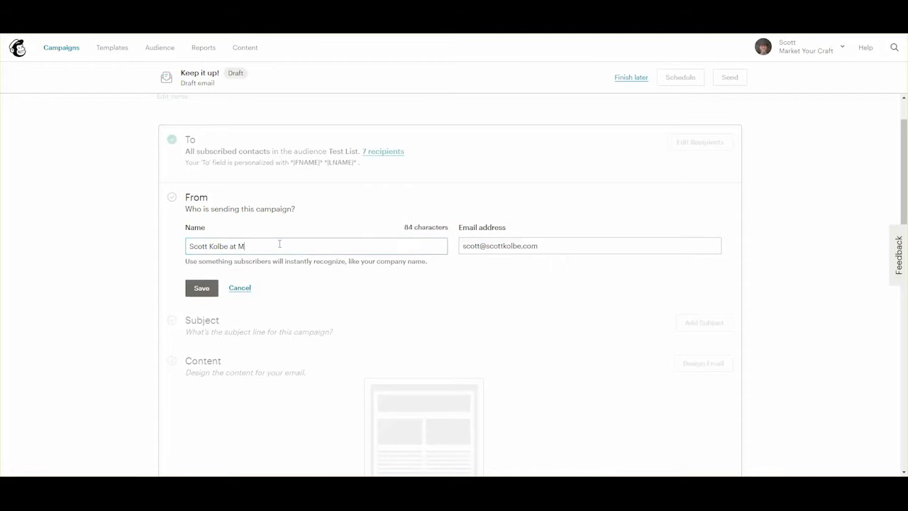
text(arket Your Craft)
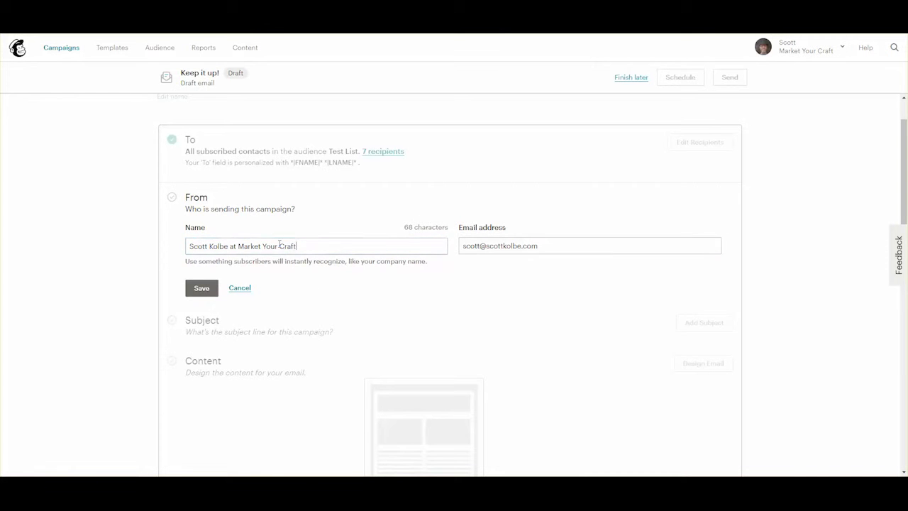
key(Tab)
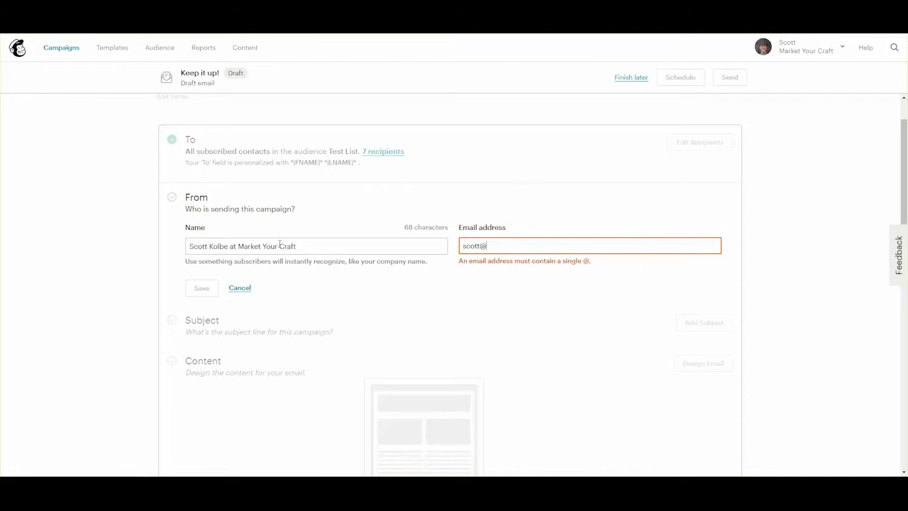
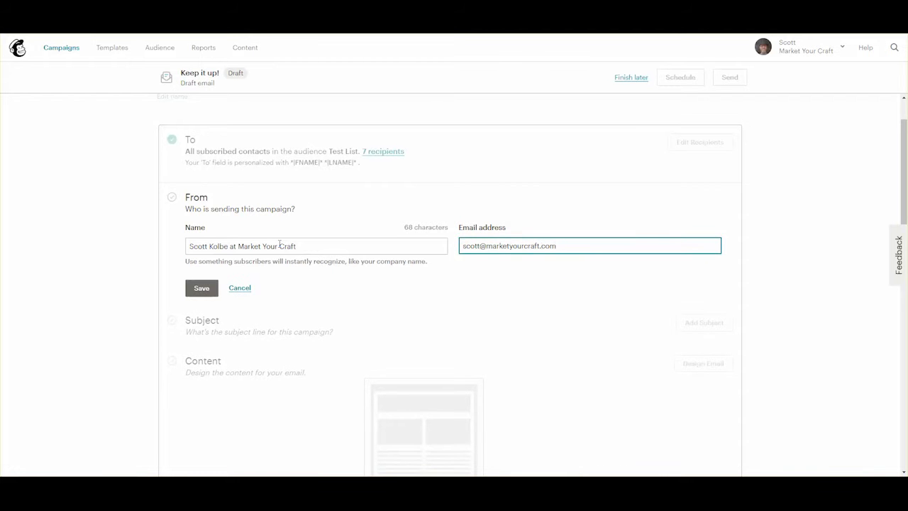
click(201, 289)
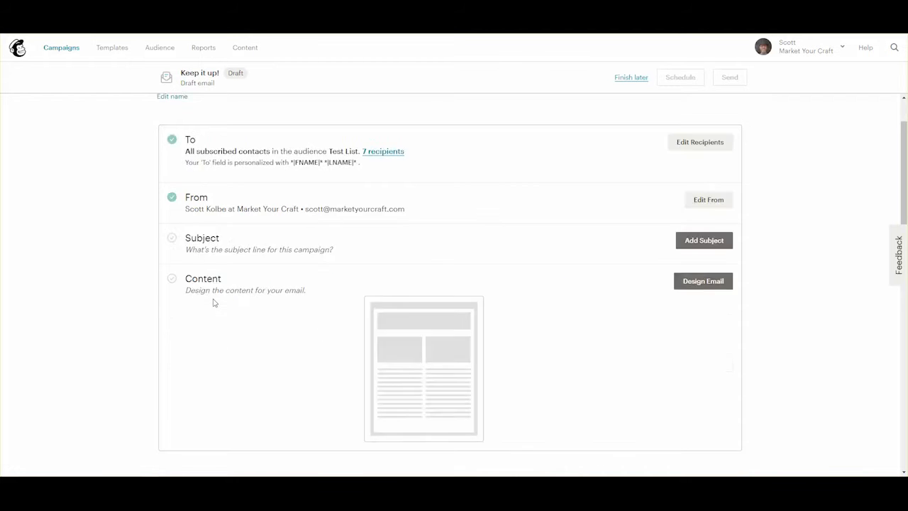
click(698, 240)
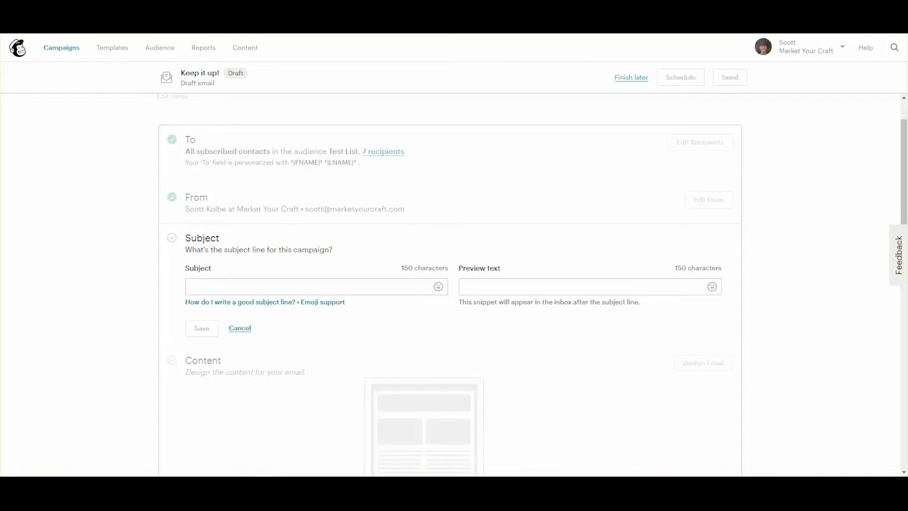
click(320, 288)
text(Evaluating marketing services for Sample Company)
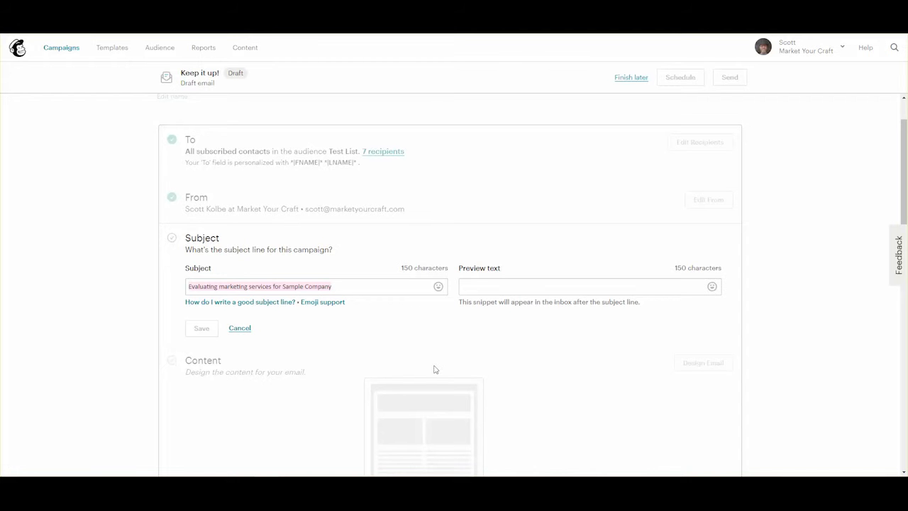
click(481, 288)
text(Recently we've evaluated leading email marketing services and wanted to share our findings with you and Sample Company.)
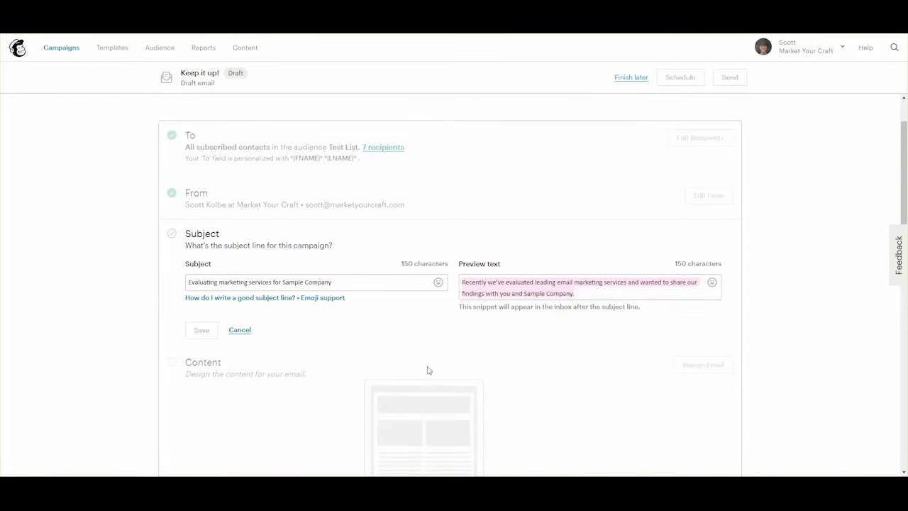
scroll(428, 369, down, 2)
click(582, 158)
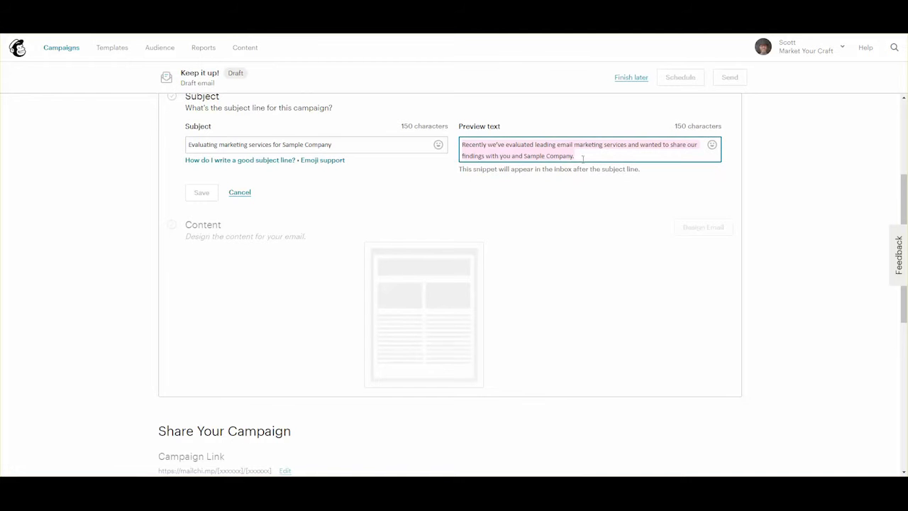
click(583, 156)
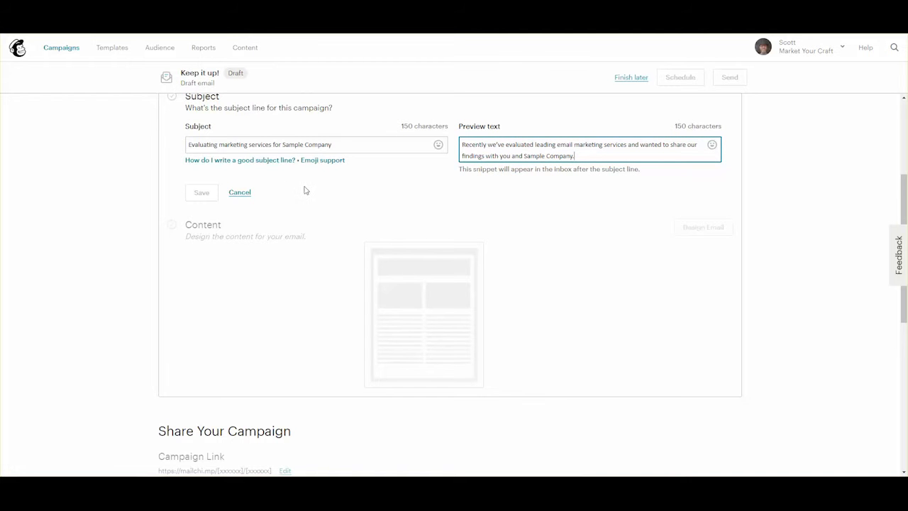
scroll(305, 190, up, 1)
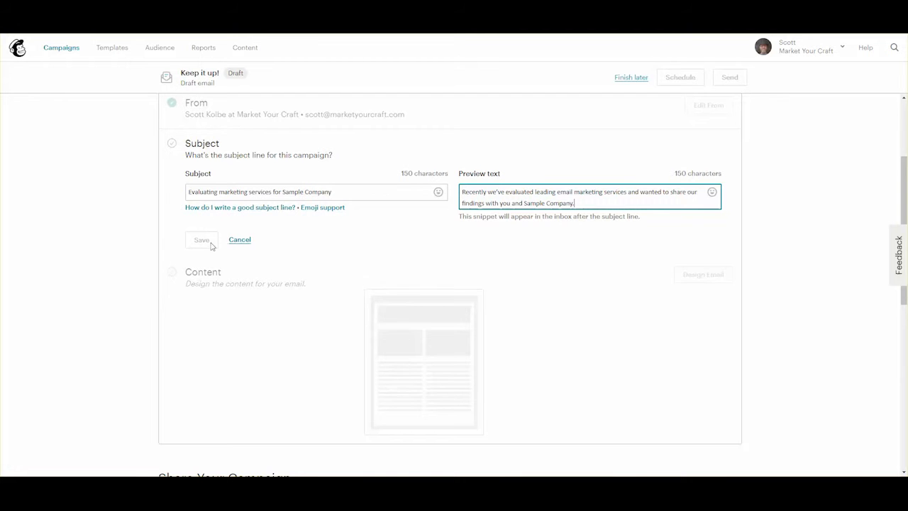
click(340, 191)
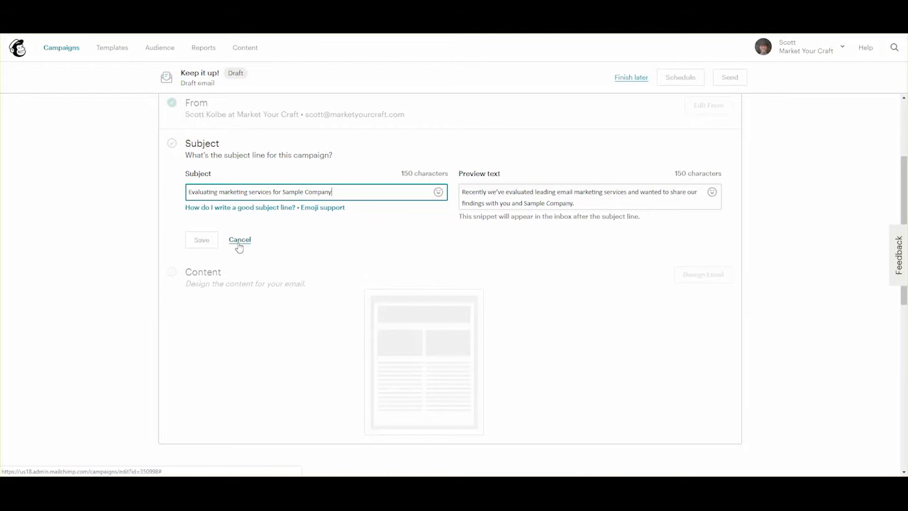
Revise the end of the subject line, then cancel to discard the unsaved subject.
scroll(412, 256, up, 2)
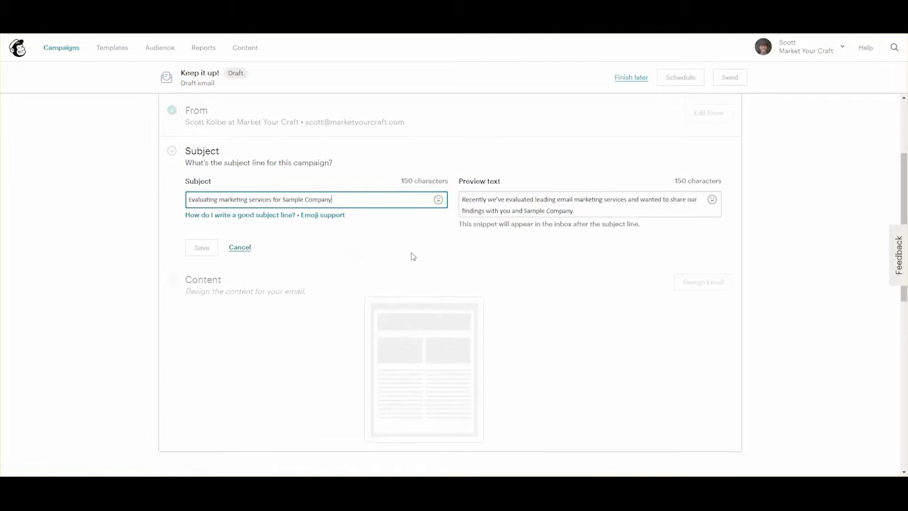
click(573, 298)
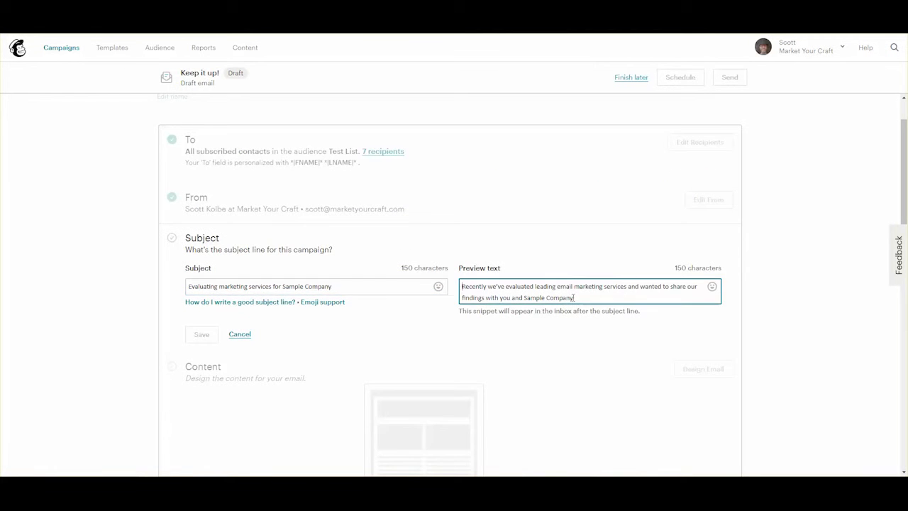
click(209, 338)
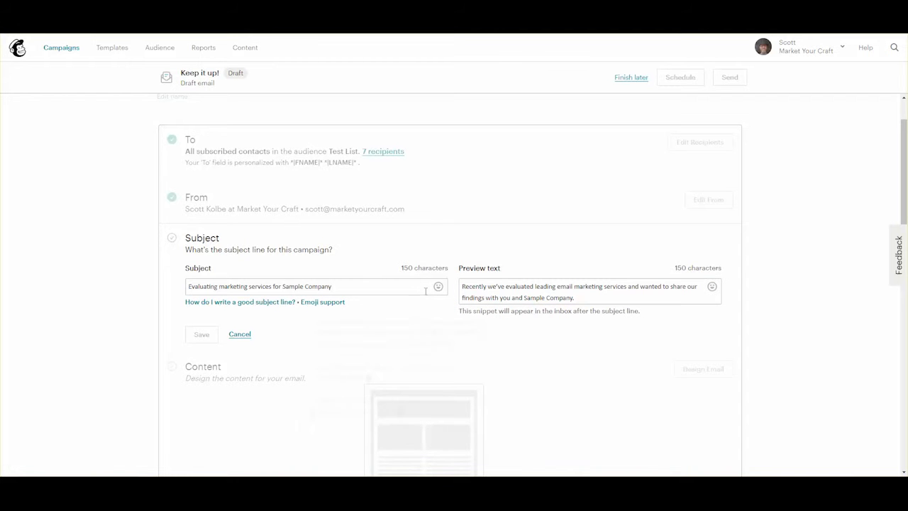
click(369, 287)
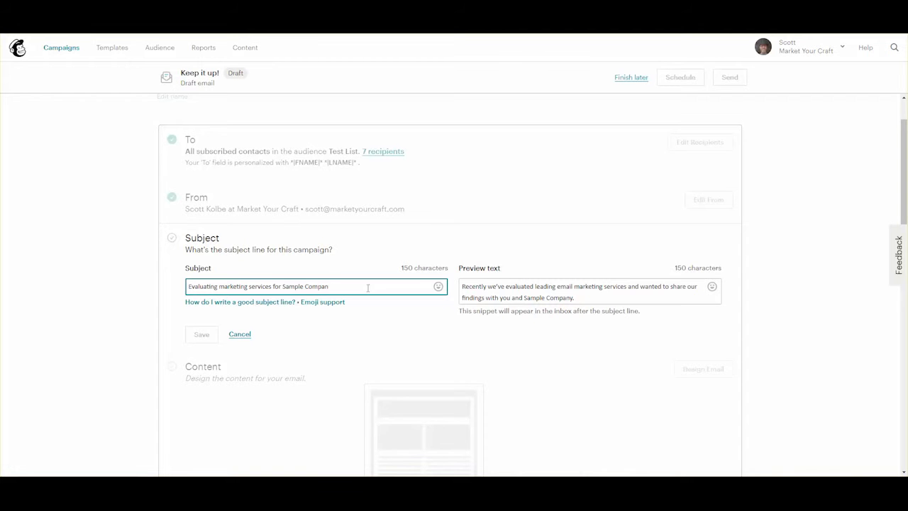
key(BackSpace)
key(BackSpace)
key(BackSpace)
key(BackSpace)
key(BackSpace)
key(BackSpace)
key(BackSpace)
key(BackSpace)
key(BackSpace)
key(BackSpace)
key(BackSpace)
text(ample Compan)
click(593, 295)
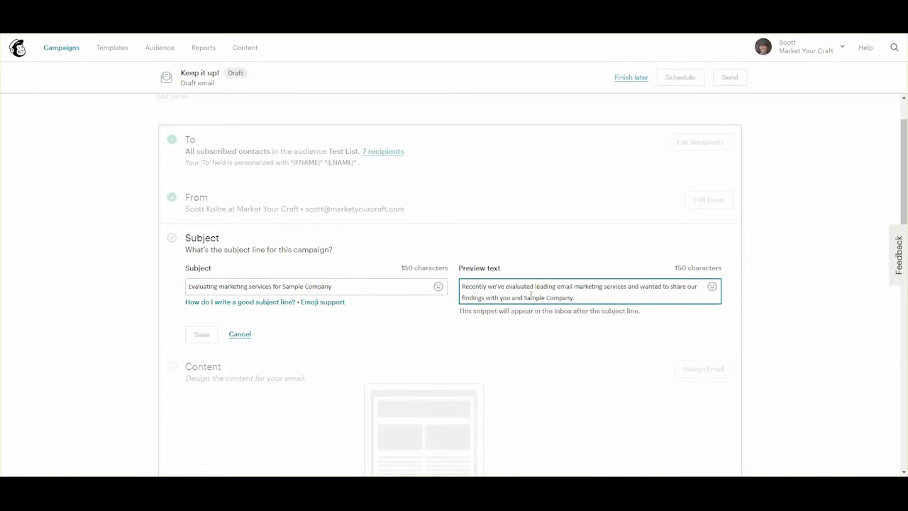
click(390, 282)
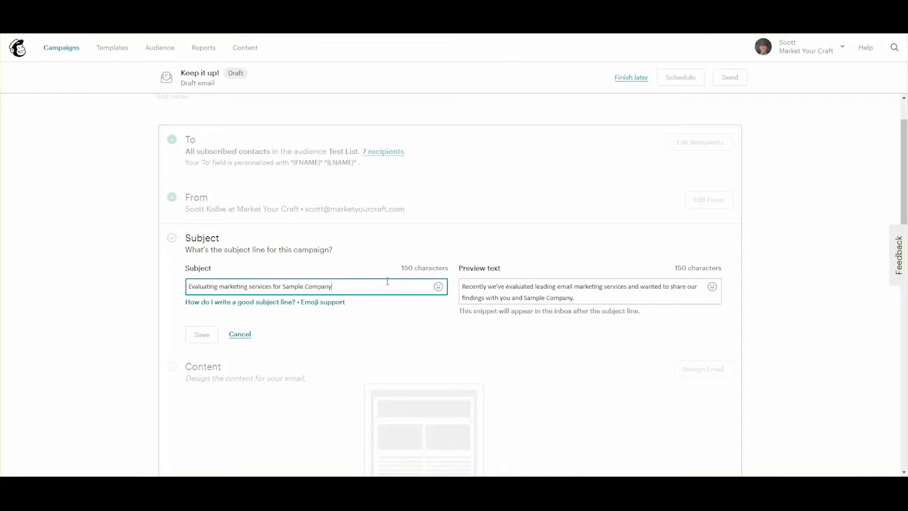
click(242, 335)
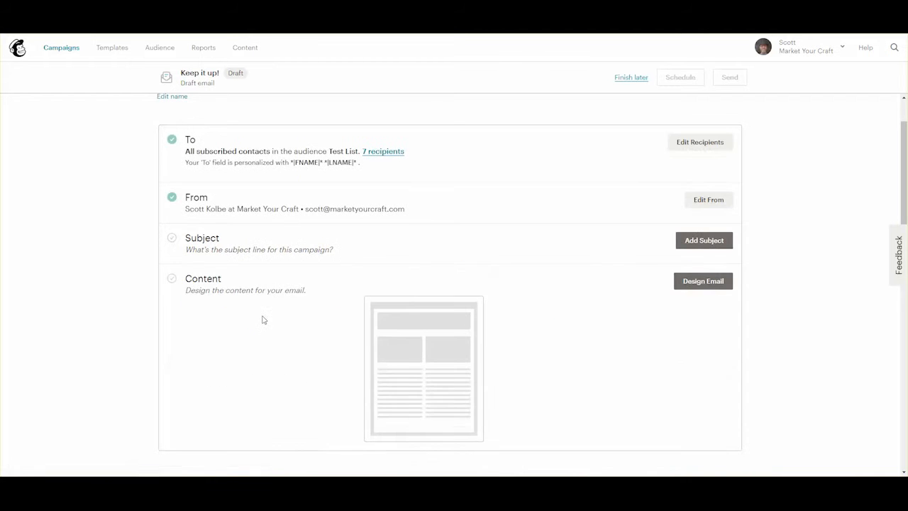
click(710, 244)
Paste 'Evaluating marketing services for Sample Company' as subject plus the preview sentence, and save.
click(239, 285)
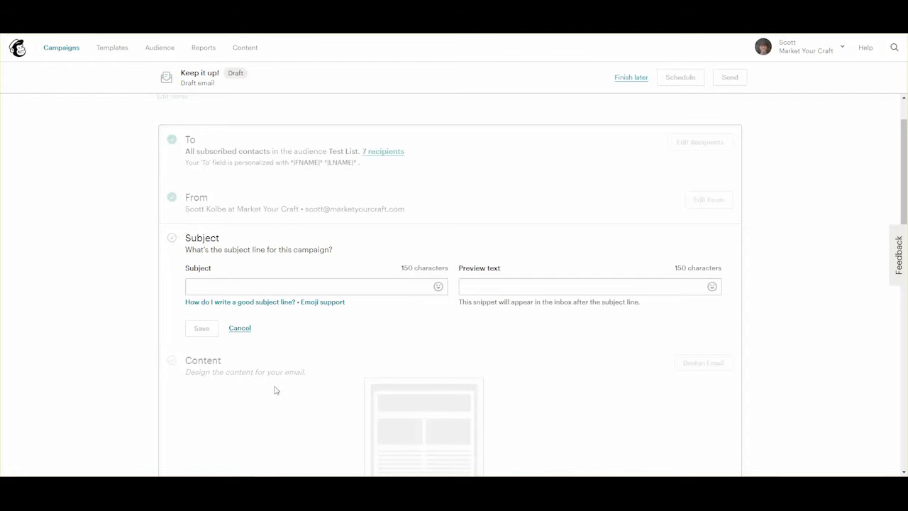
right_click(295, 286)
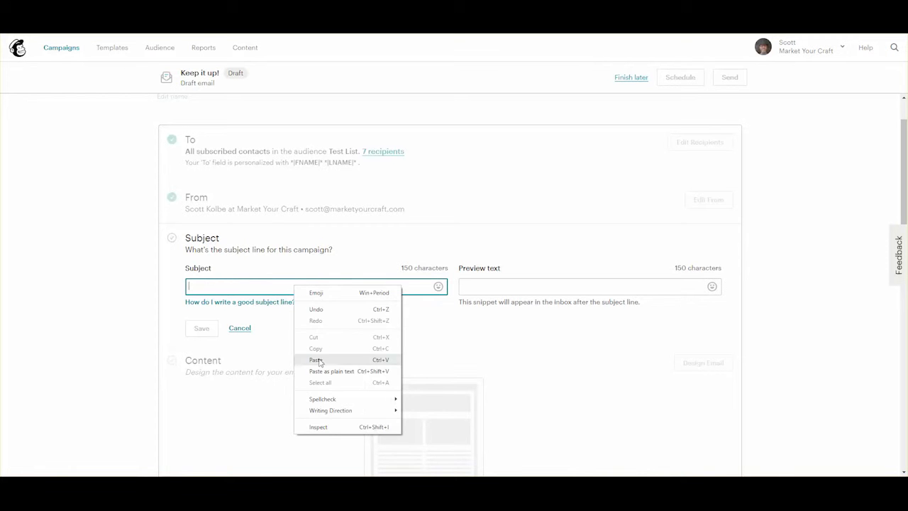
click(318, 360)
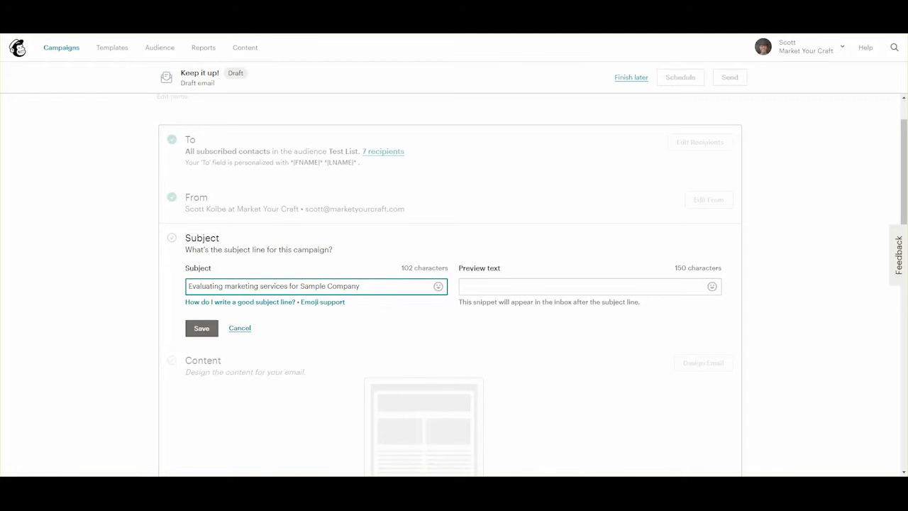
key(alt+Tab)
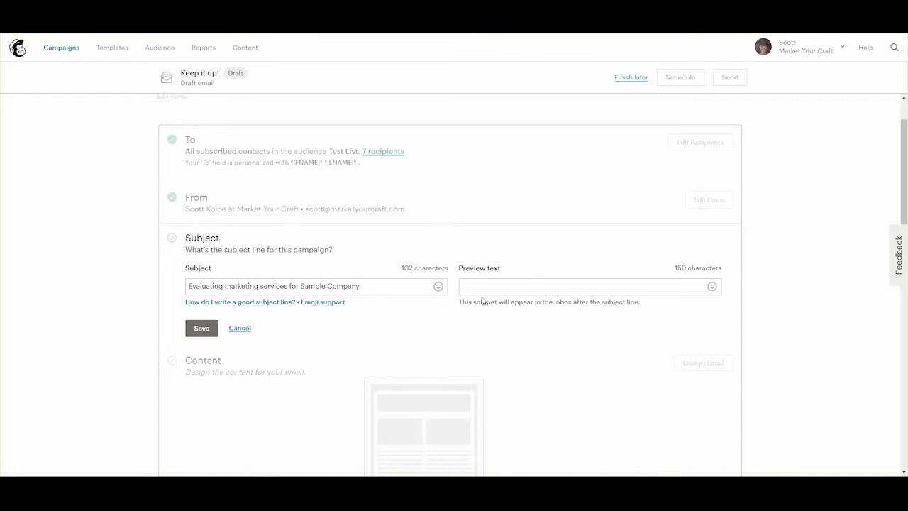
click(513, 286)
right_click(509, 283)
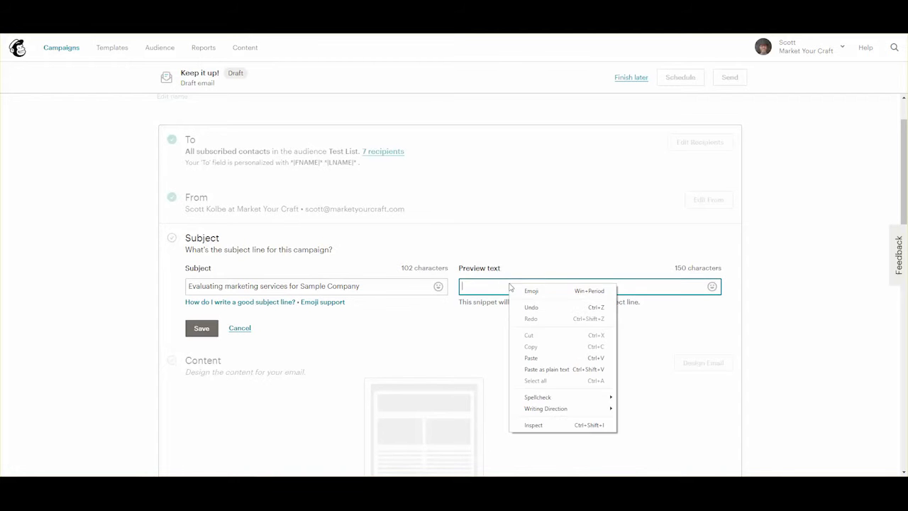
click(530, 358)
click(196, 337)
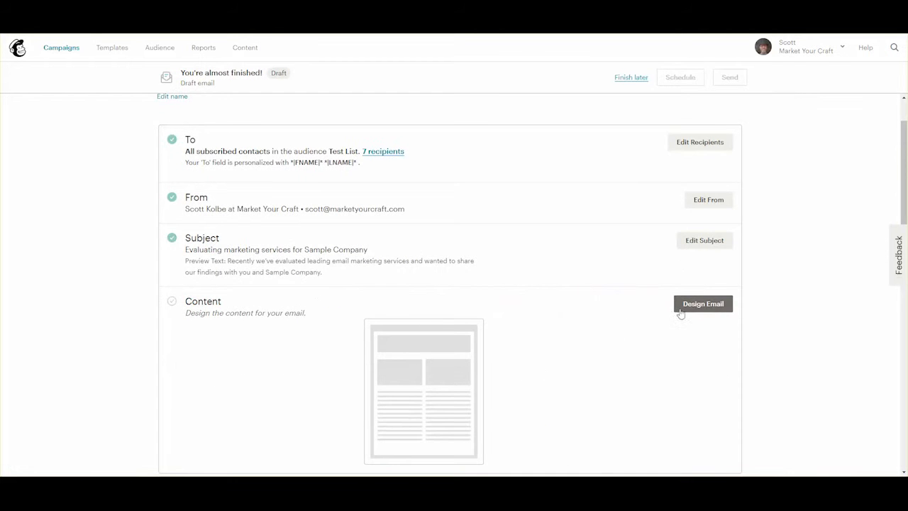
Pick the Basic '1 Column' layout as the email's starting template.
click(703, 303)
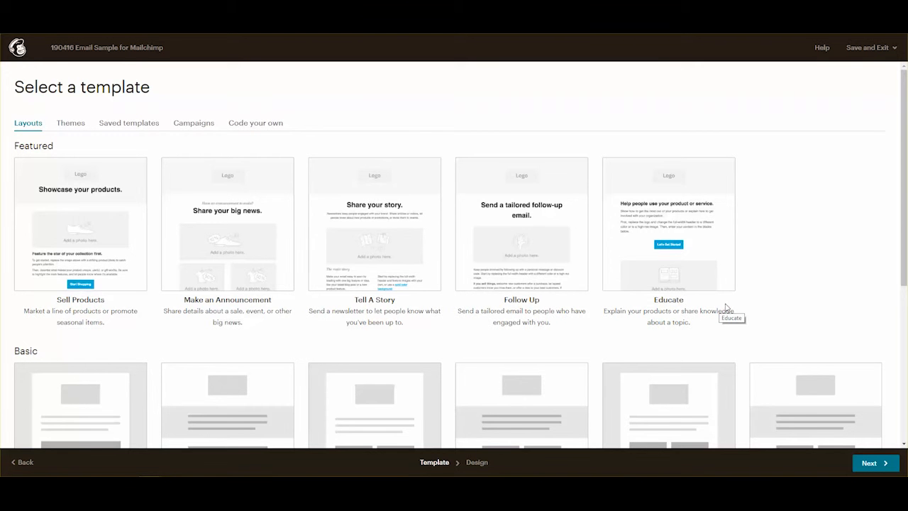
scroll(393, 348, down, 2)
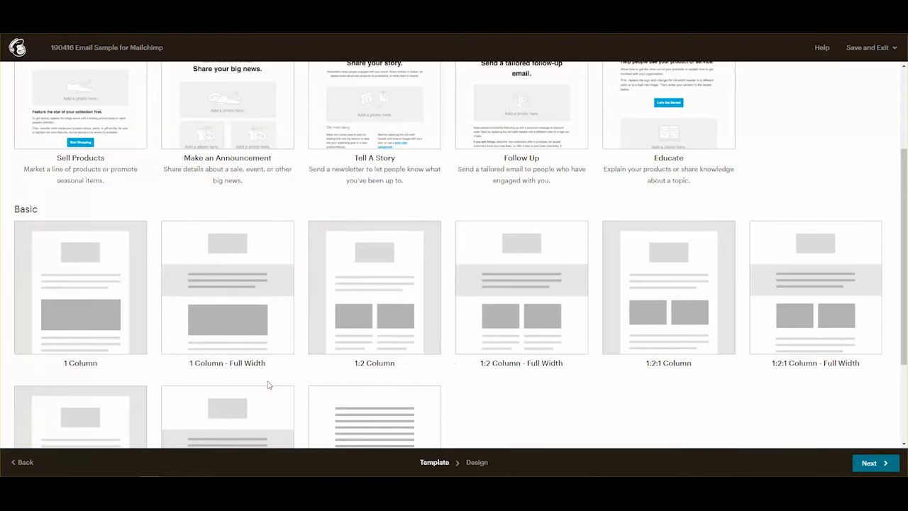
scroll(290, 371, up, 1)
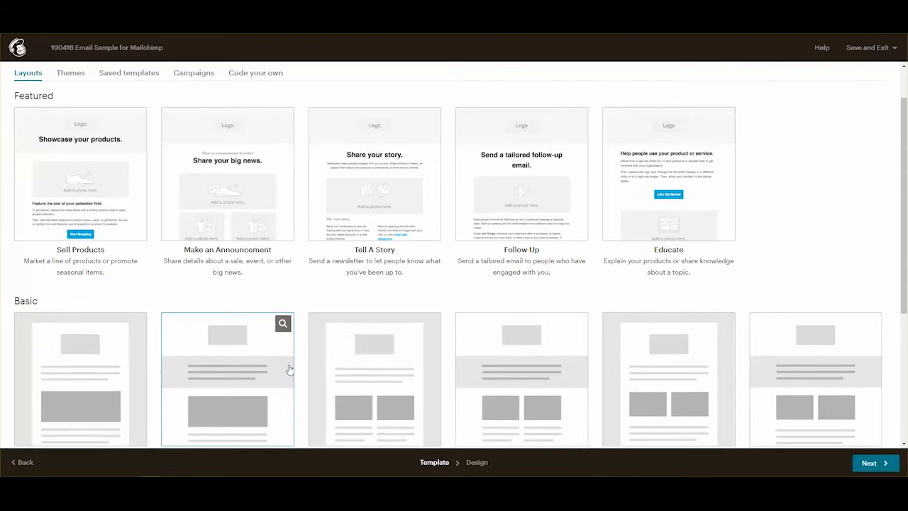
scroll(290, 369, down, 3)
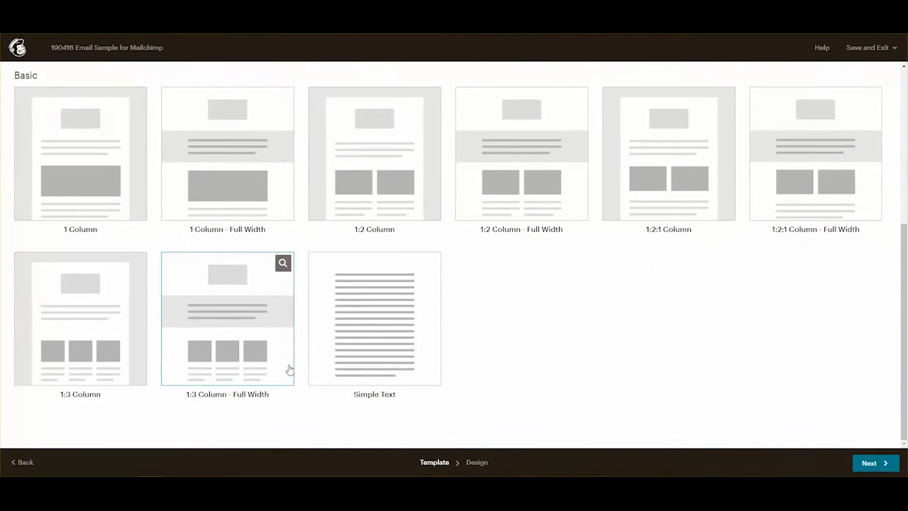
scroll(290, 369, up, 2)
click(81, 352)
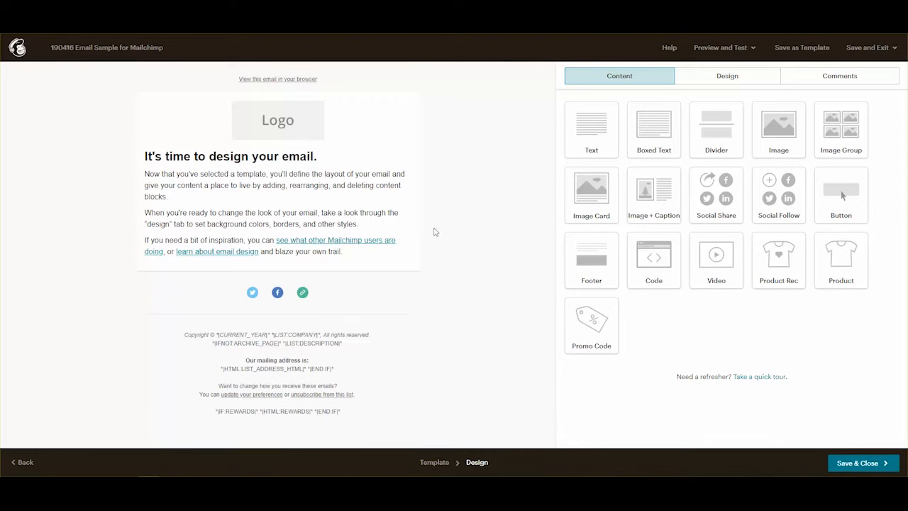
Replace the header logo placeholder with MarketYourCraft_Horiz.png from the content library.
click(295, 126)
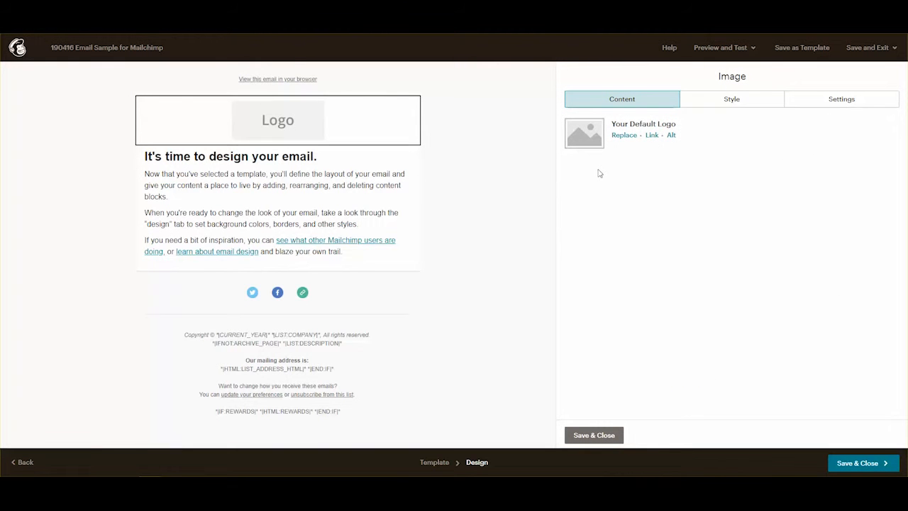
click(627, 139)
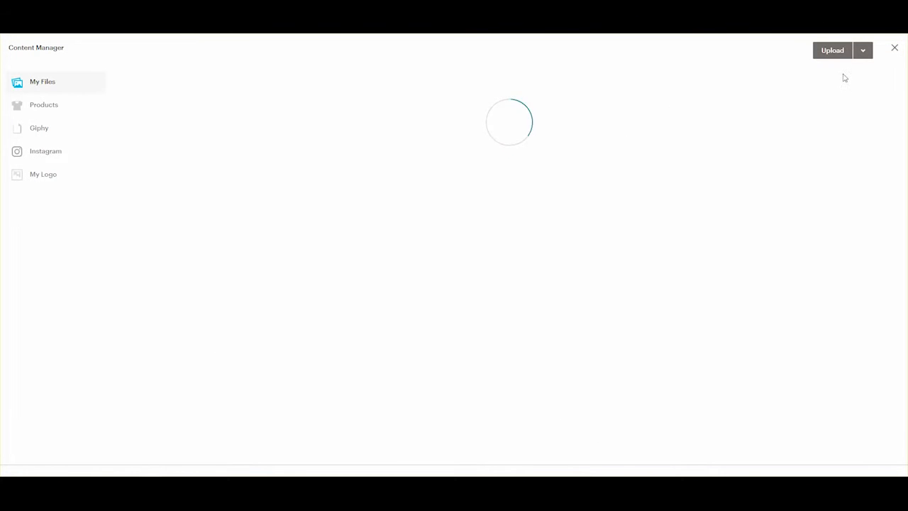
click(833, 49)
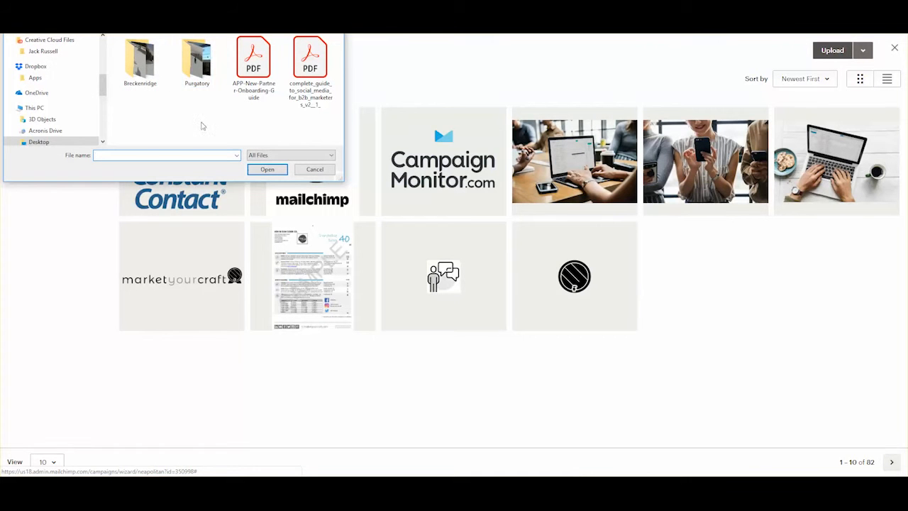
click(315, 169)
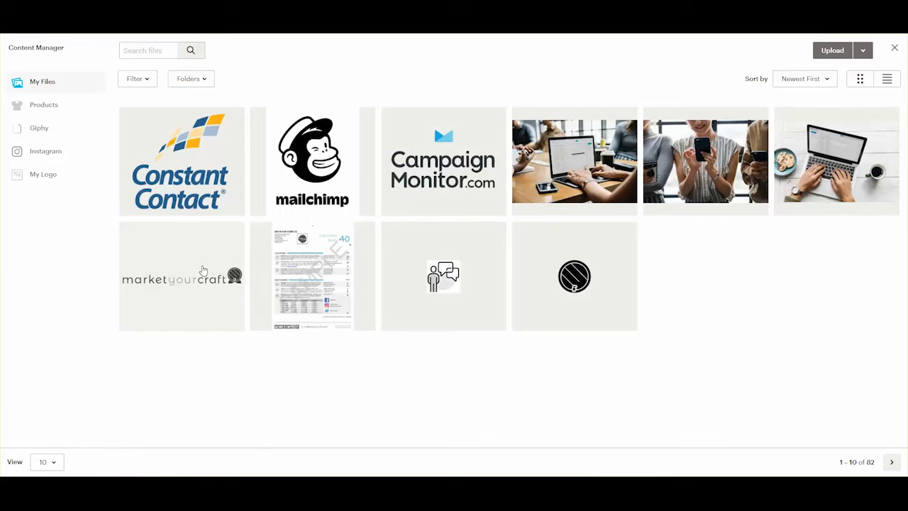
click(200, 271)
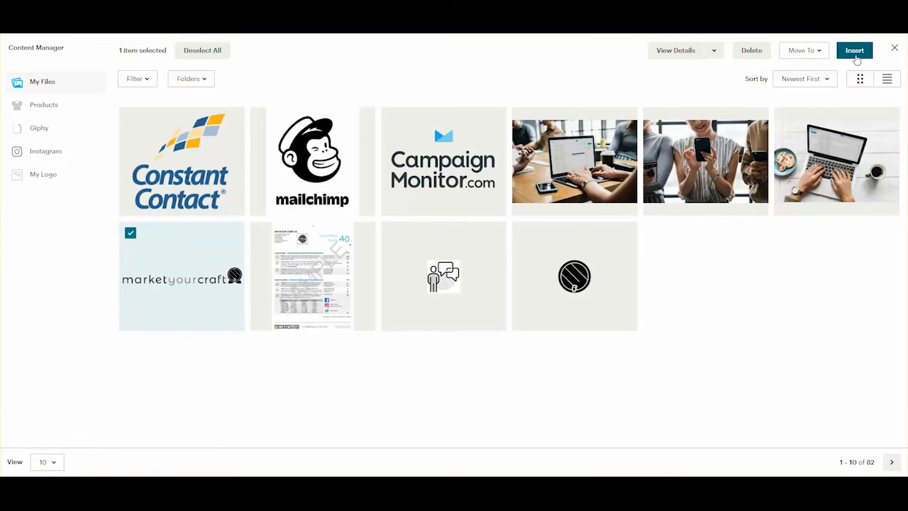
click(853, 50)
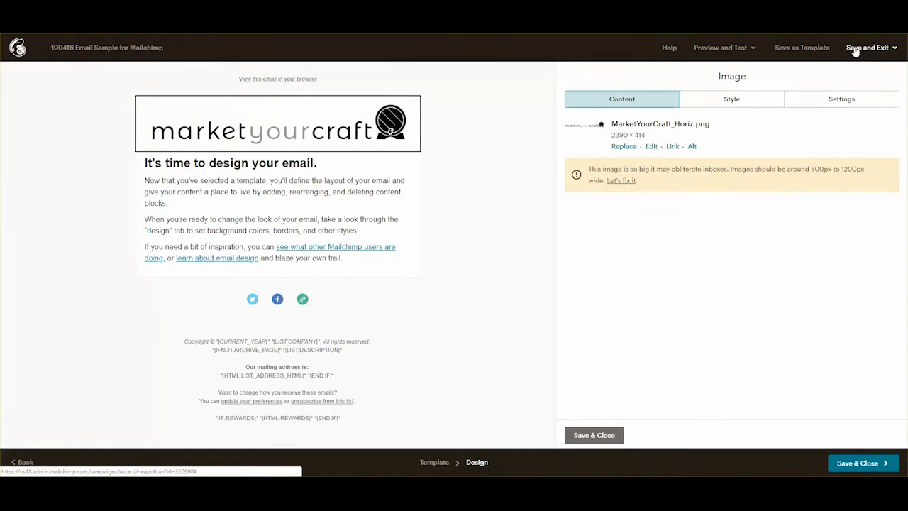
Try Square, 4:3 and 16:9 crops on the logo, then save it with the Current crop.
mouse_move(277, 169)
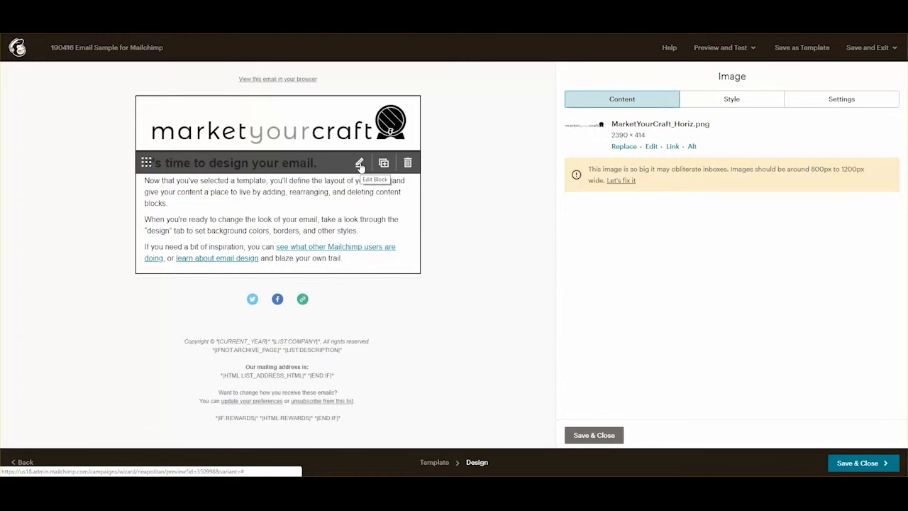
click(622, 181)
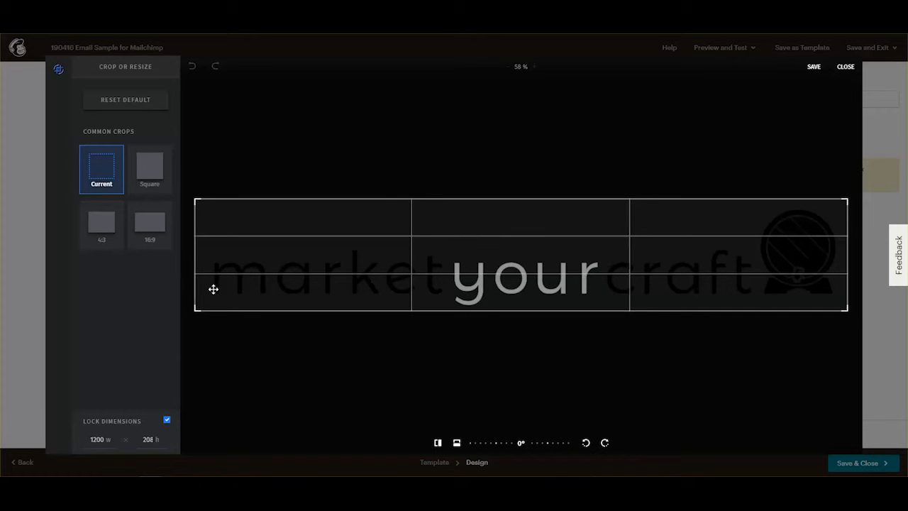
drag(198, 315, 604, 289)
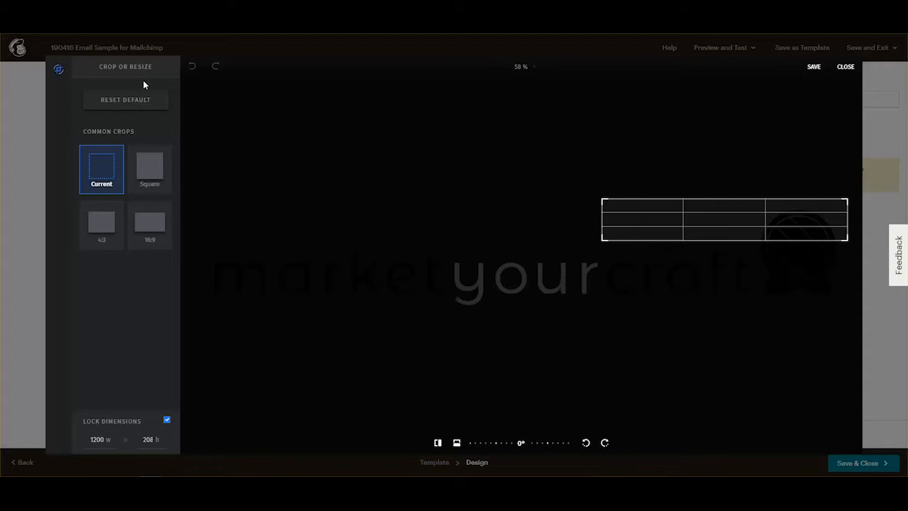
click(157, 171)
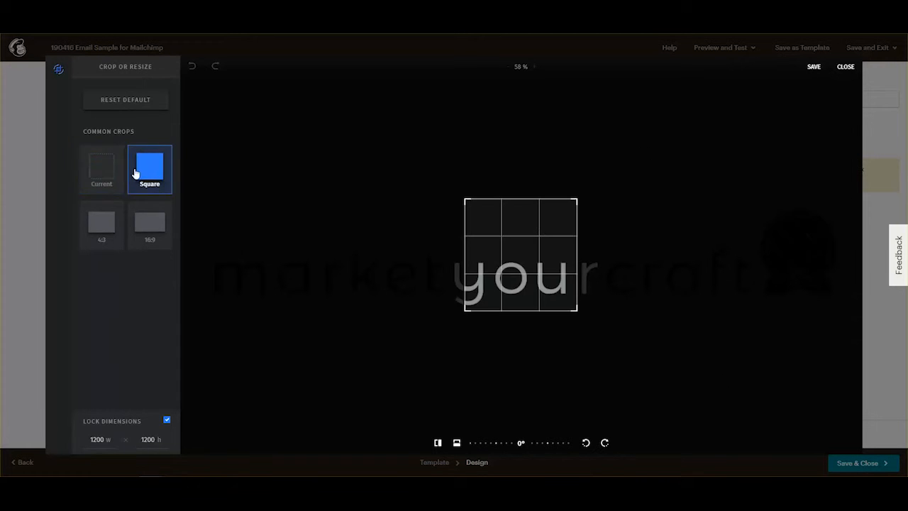
click(112, 230)
click(149, 228)
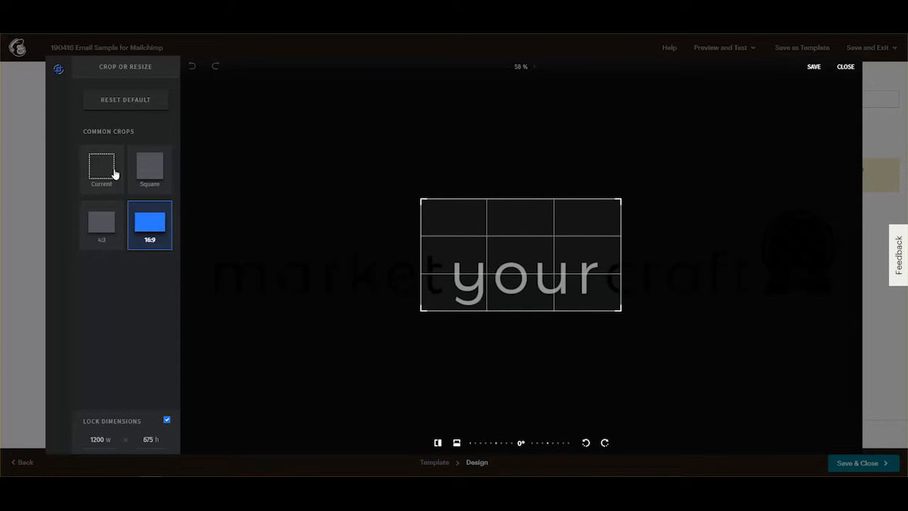
click(111, 169)
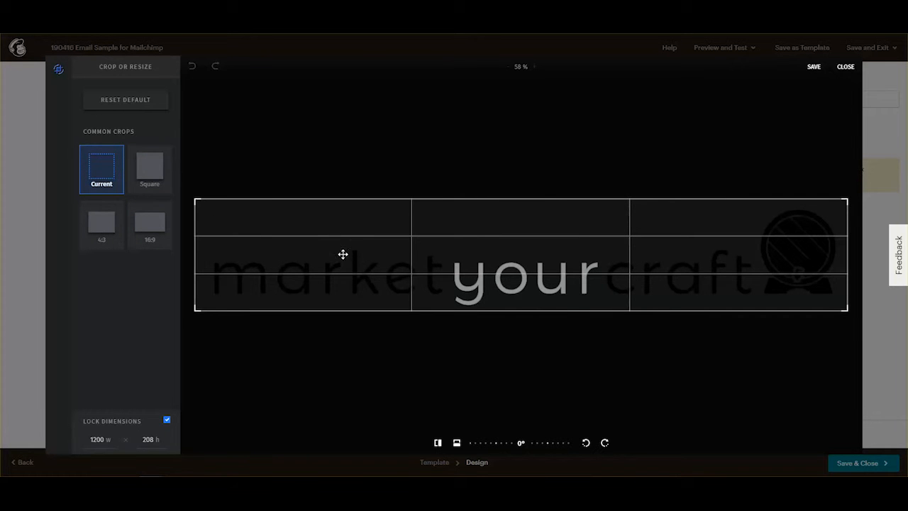
click(846, 67)
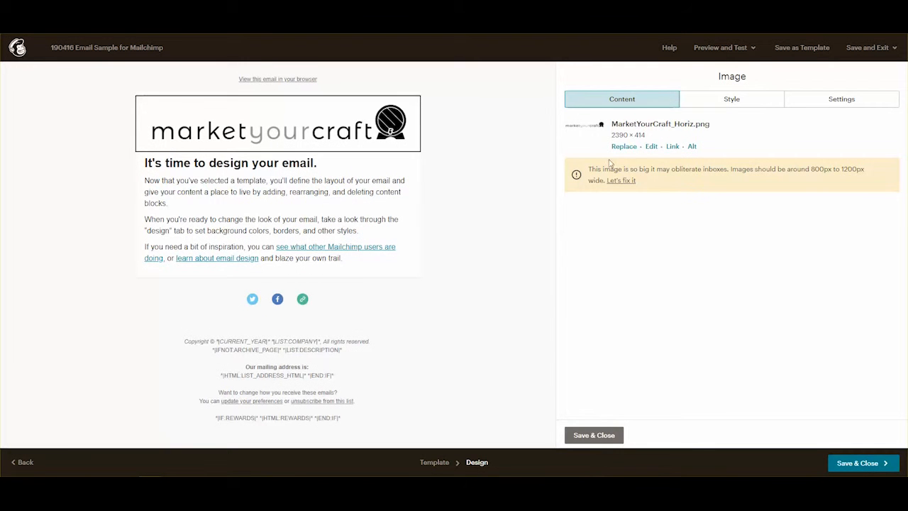
Resize the logo to 800 pixels wide with locked proportions, giving 800 × 139.
click(651, 147)
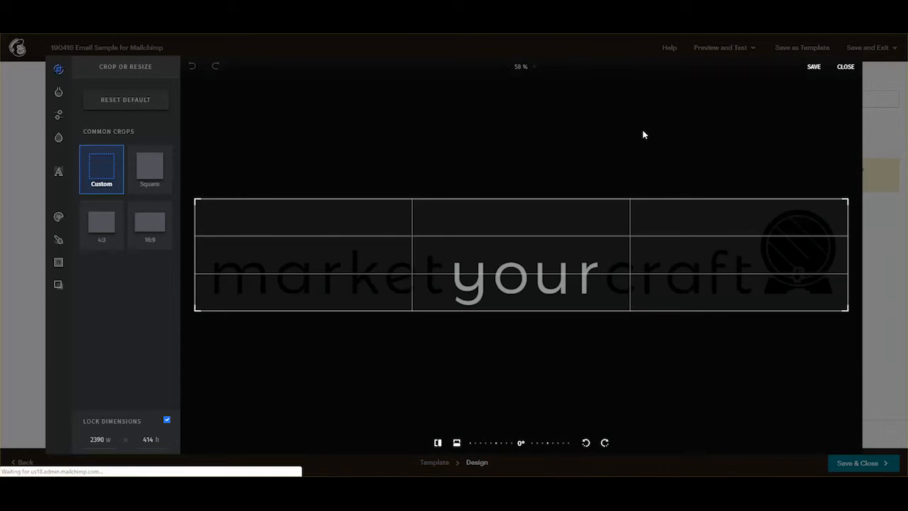
mouse_move(59, 95)
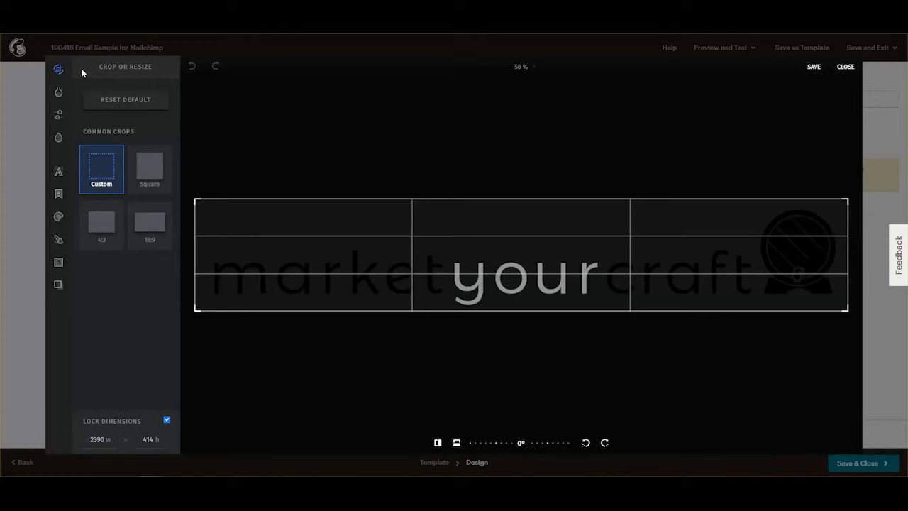
click(104, 442)
double_click(95, 440)
text(800)
click(816, 69)
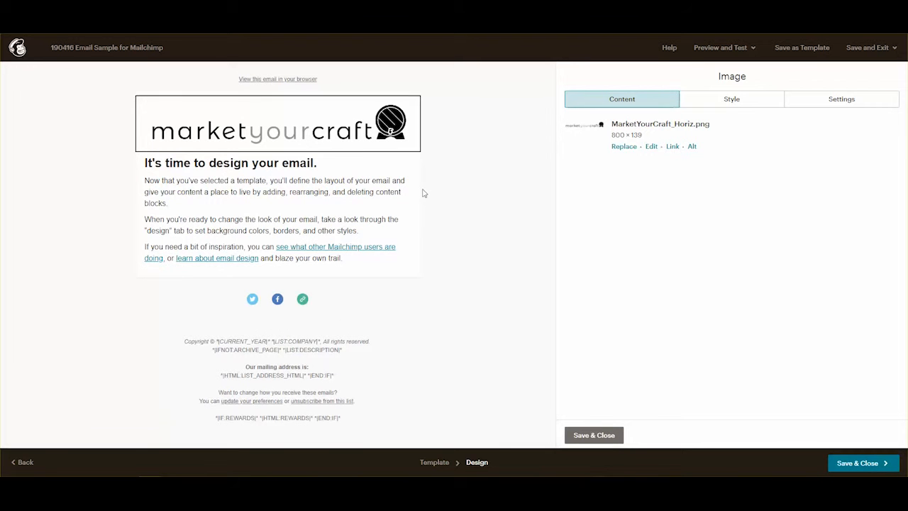
click(276, 163)
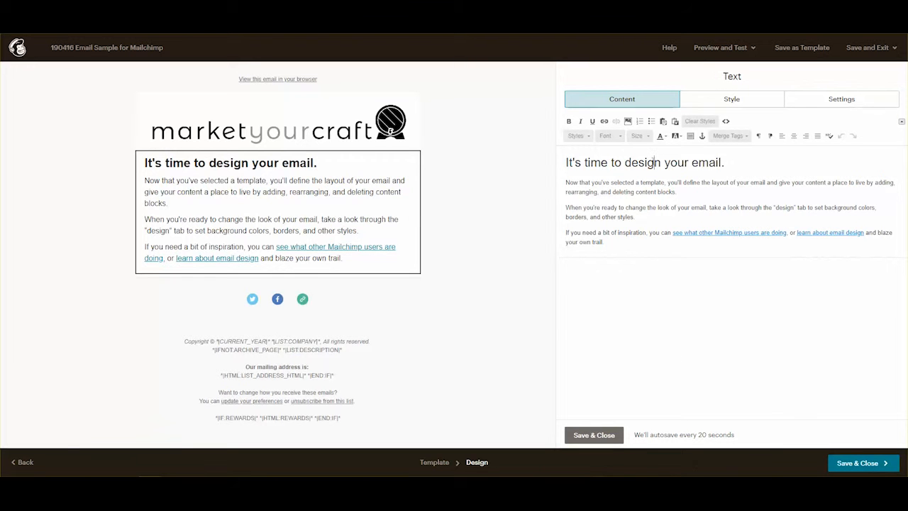
Select and deselect the heading line, then close the text editor to get back to the content blocks list.
triple_click(567, 162)
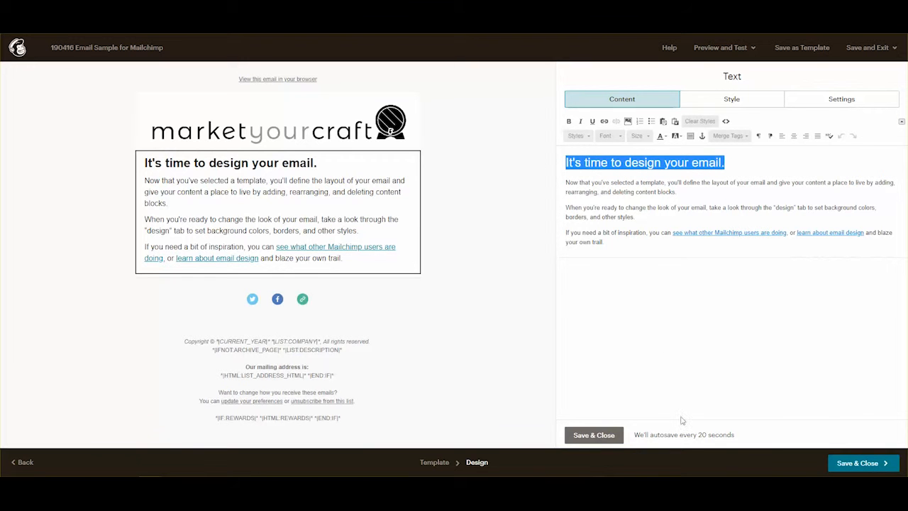
click(452, 152)
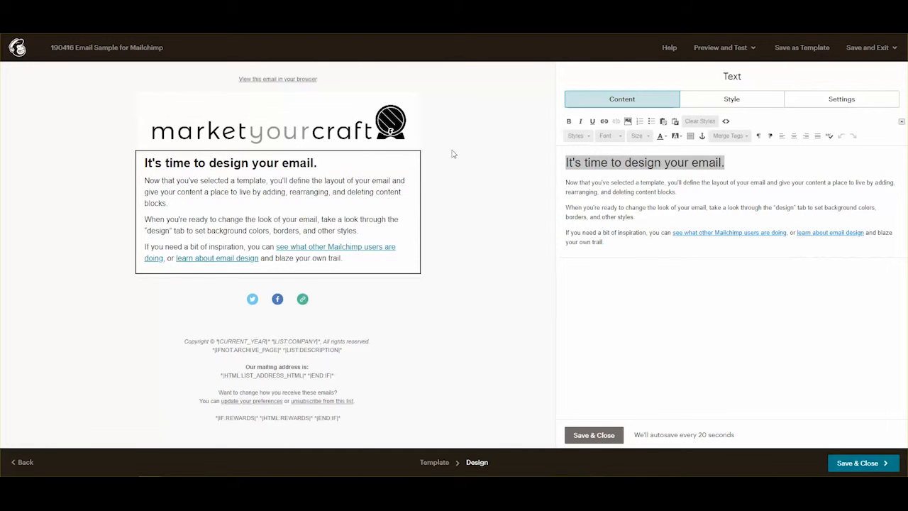
click(594, 433)
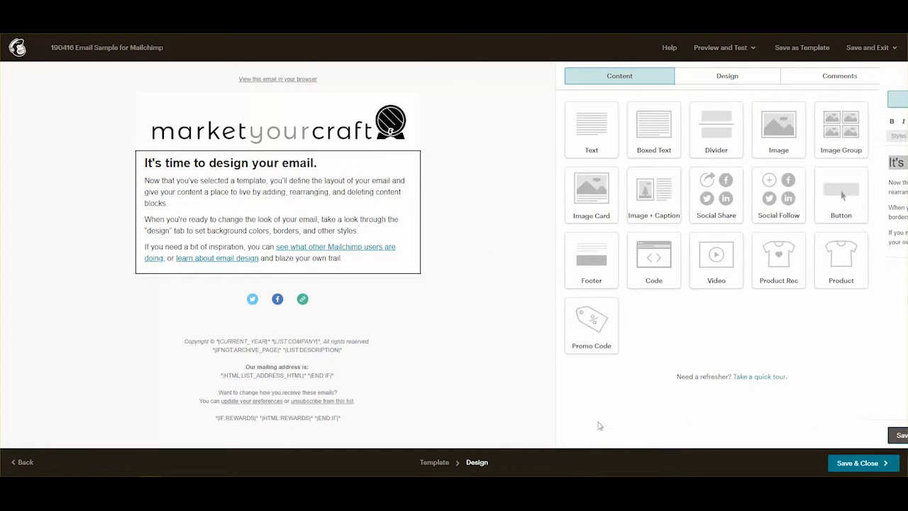
Add a text block below the logo with the pasted intro message and a blank line after 'popular:'.
drag(603, 128, 268, 170)
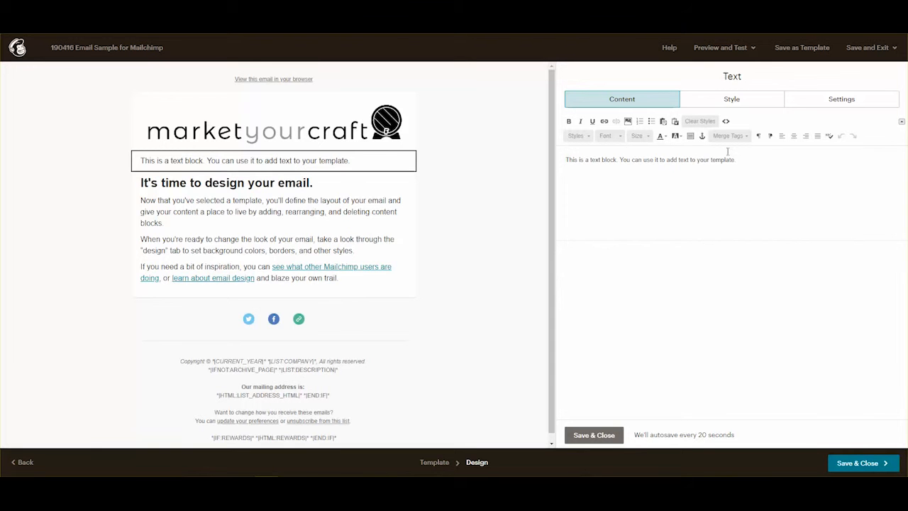
drag(738, 159, 542, 155)
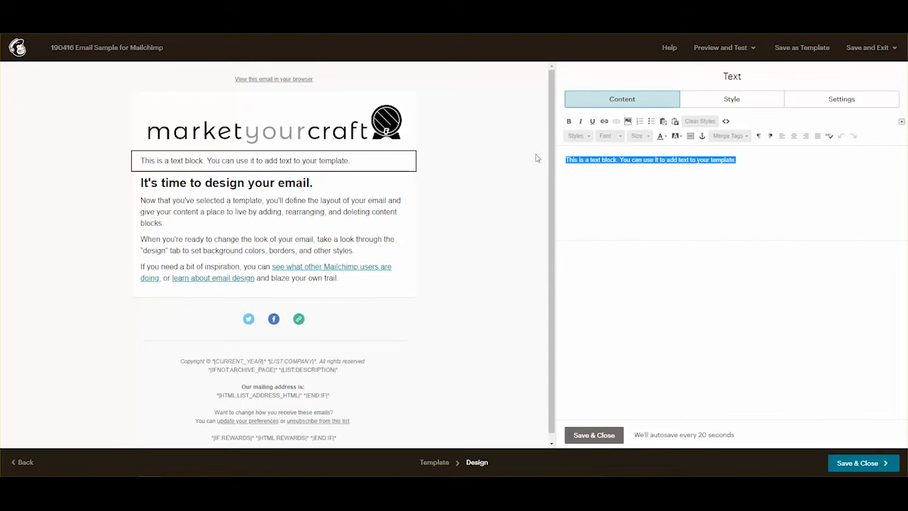
text(Happy Tuesday Scott, hope the week is off to a great start!  Last time we started a discussion around Sample Company using email to help drive conversation and sales, including suggestions on storytelling, personalizing your message, tracking and reporting.  Then what's the best way to deliver email to brand fans?  It's often more cost-effective and professional to use outside email marketing services, so this week we'll look at three of the most popular: Campaign Monitor Mailchimp Constant Contact)
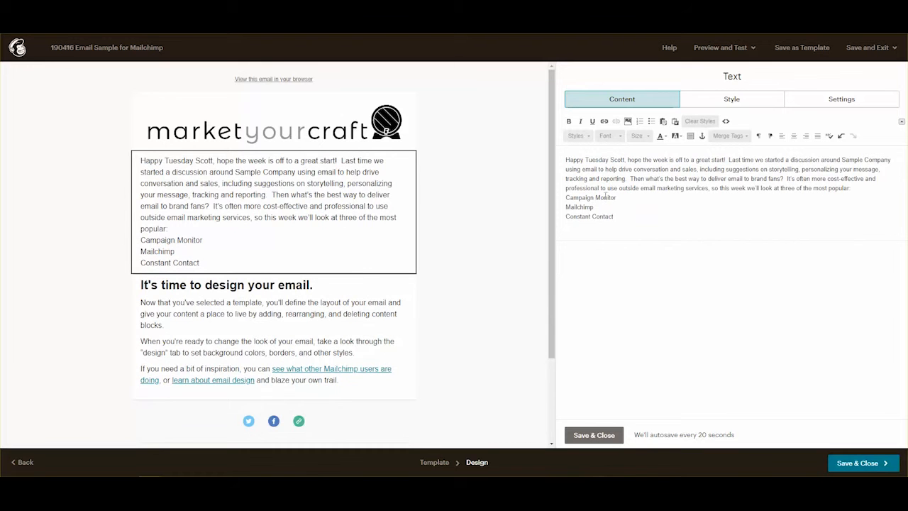
click(857, 188)
key(Return)
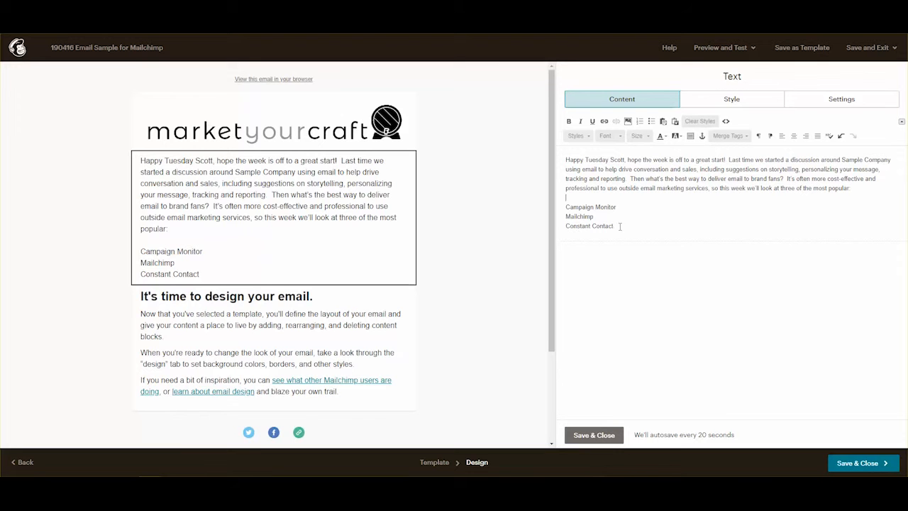
Make Campaign Monitor, Mailchimp and Constant Contact a bulleted list, then select the greeting's name.
drag(620, 225, 566, 205)
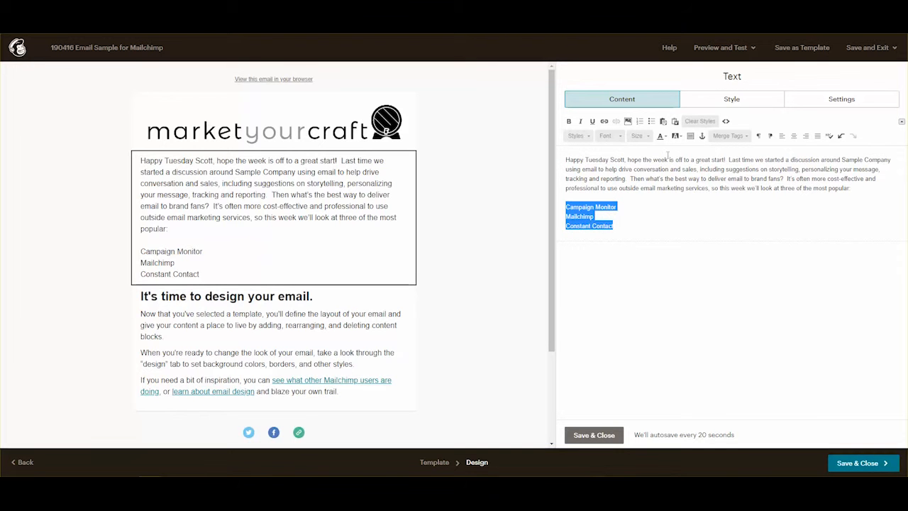
click(651, 120)
click(628, 236)
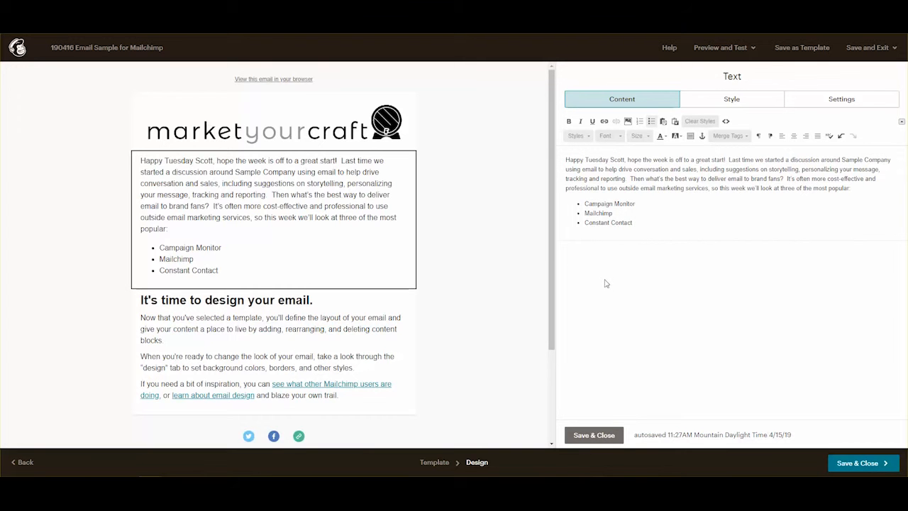
double_click(621, 160)
Replace the greeting's name with the *|FNAME|* first-name merge tag.
click(731, 136)
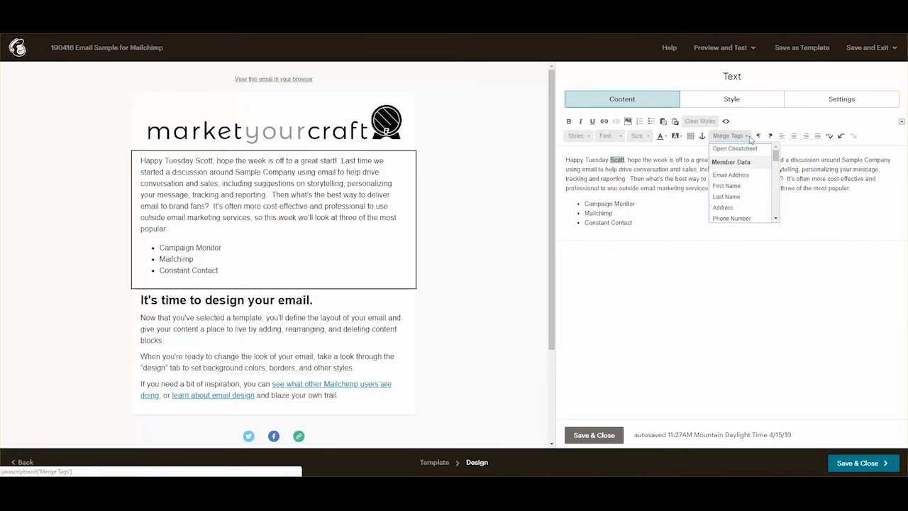
click(726, 185)
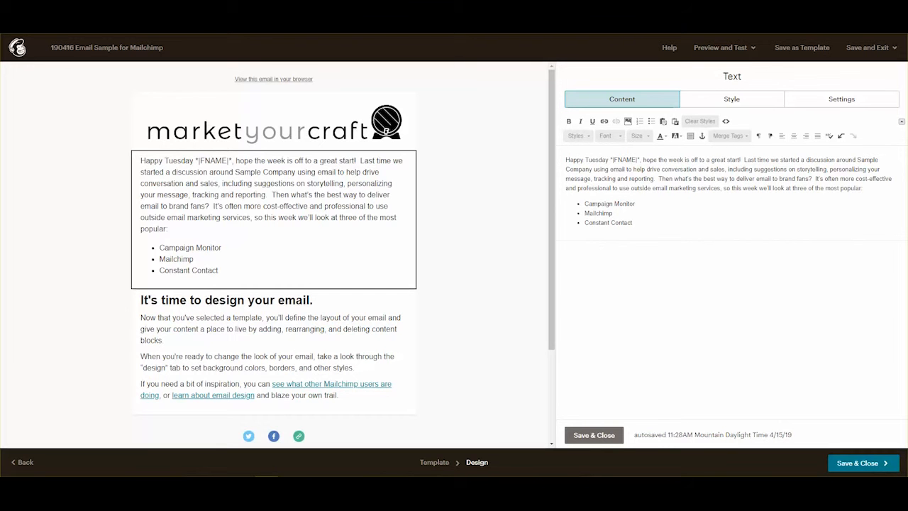
Empty the 'It's time to design your email' block of its placeholder text.
mouse_move(204, 319)
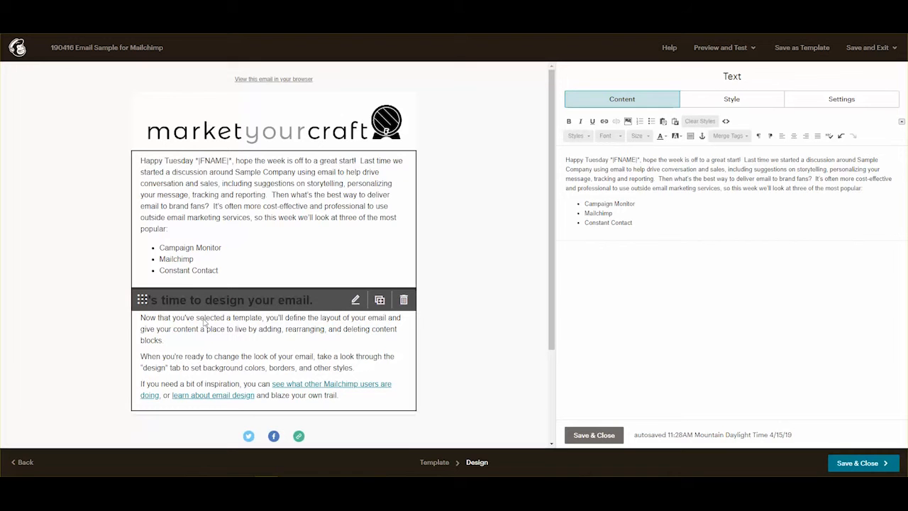
click(355, 301)
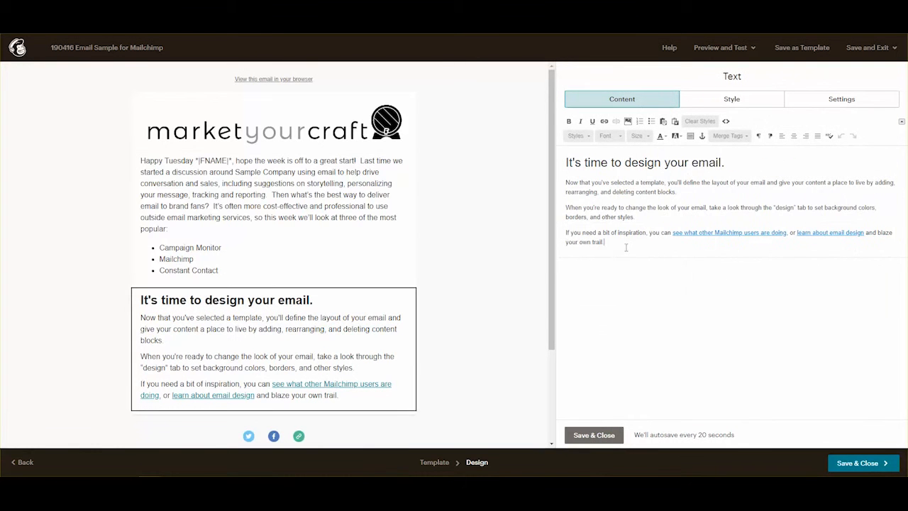
drag(624, 246, 563, 151)
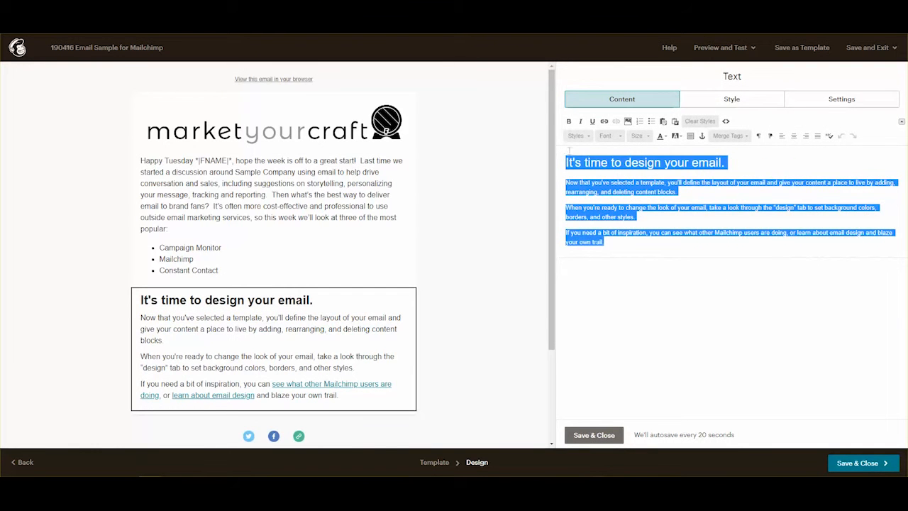
text(summary We use "email marketing services" as a catch-all for the software and systems to help you send and track newsletters, drip campaigns/promotions, event invitations, etc., to your subscriber list.  We’re not talking about service providers like Outlook, Gmail, Yahoo! and other platforms that may host your brand’s email addresses, messages, calendars and archives.  The difference may seem subtle, but the two are very different, and we see brands everyday make the mistake of sending out newsletters directly from their inbox.  Our goal is to help Sample Company identify the best email marketing service.)
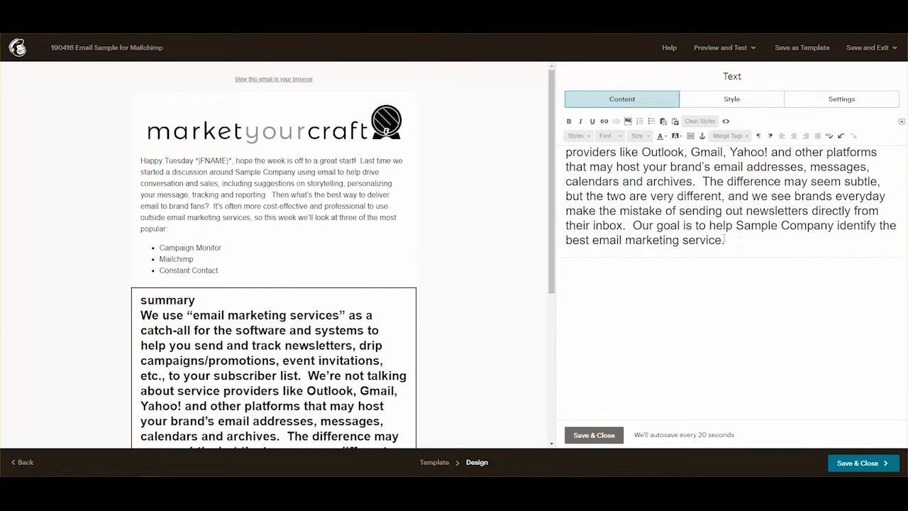
drag(724, 240, 560, 122)
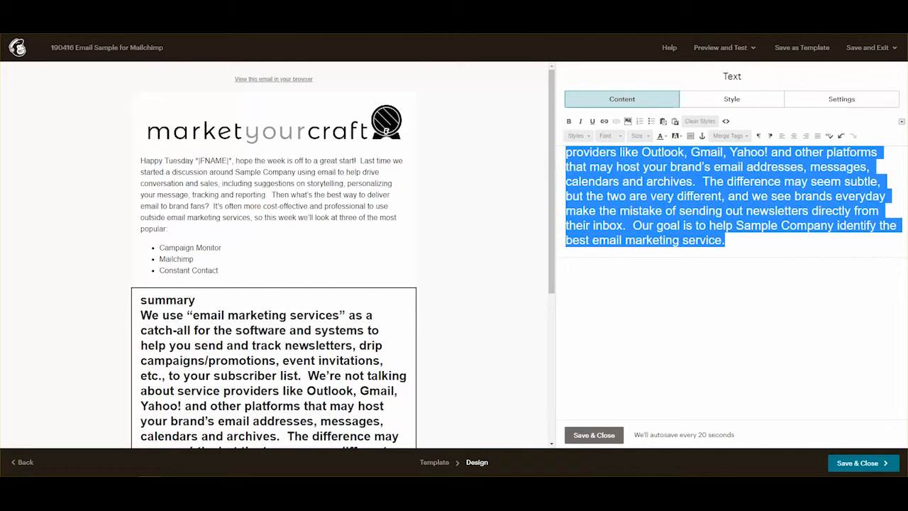
click(744, 186)
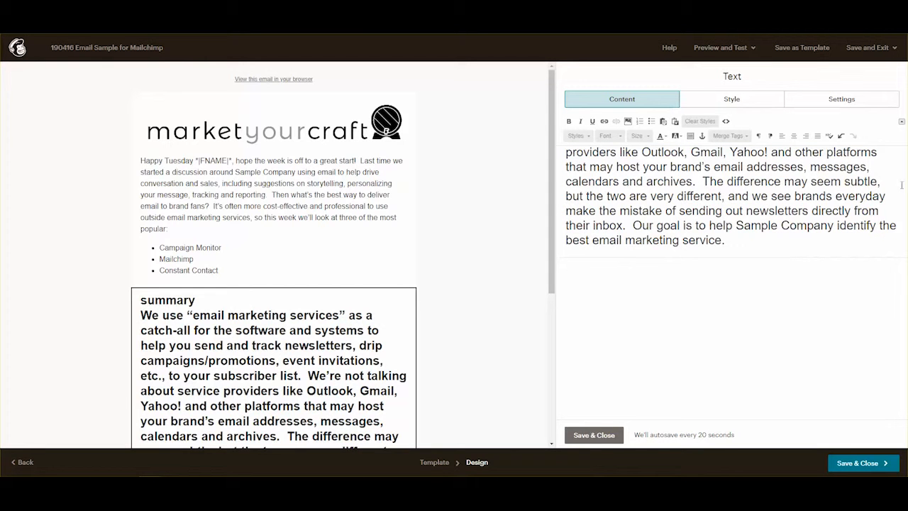
click(621, 211)
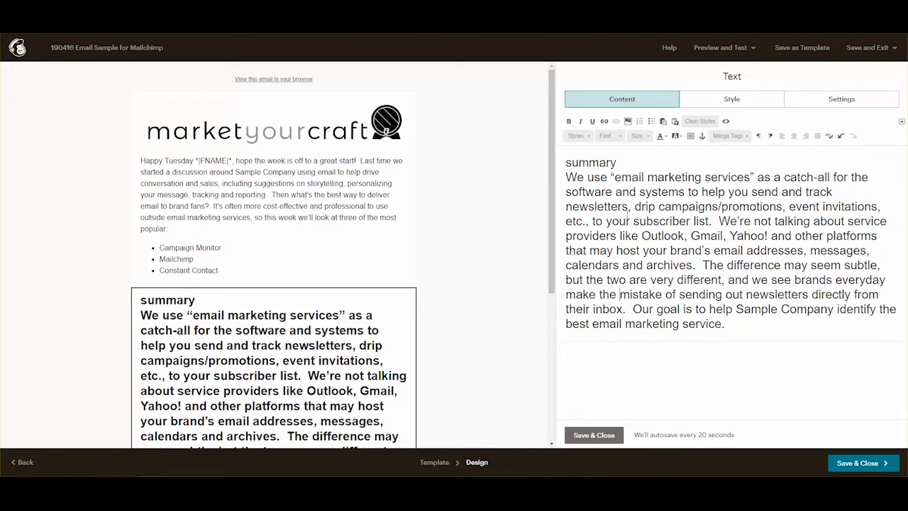
key(ctrl+z)
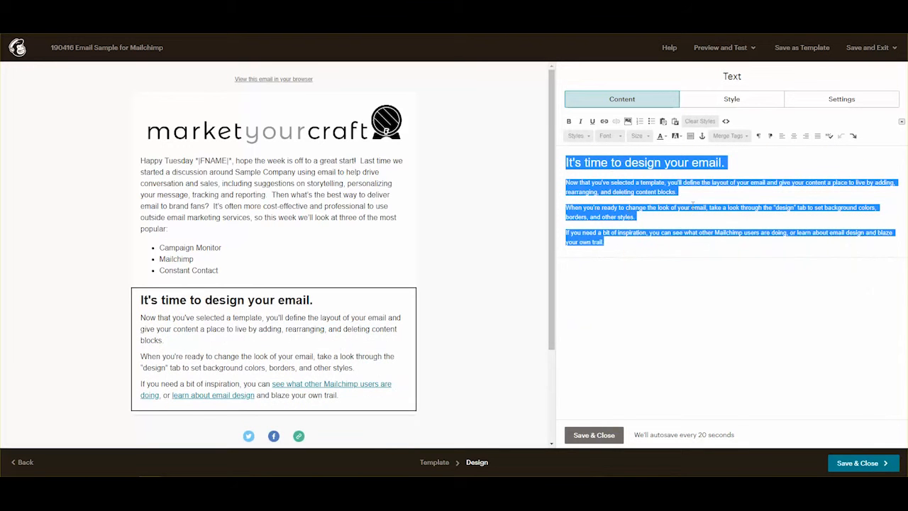
key(Delete)
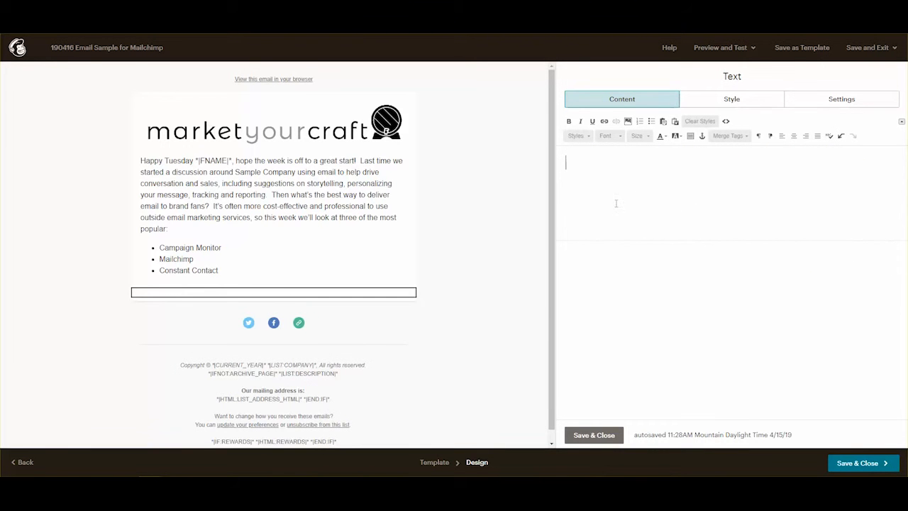
Delete the emptied block and drag a new text block below the email body.
click(594, 435)
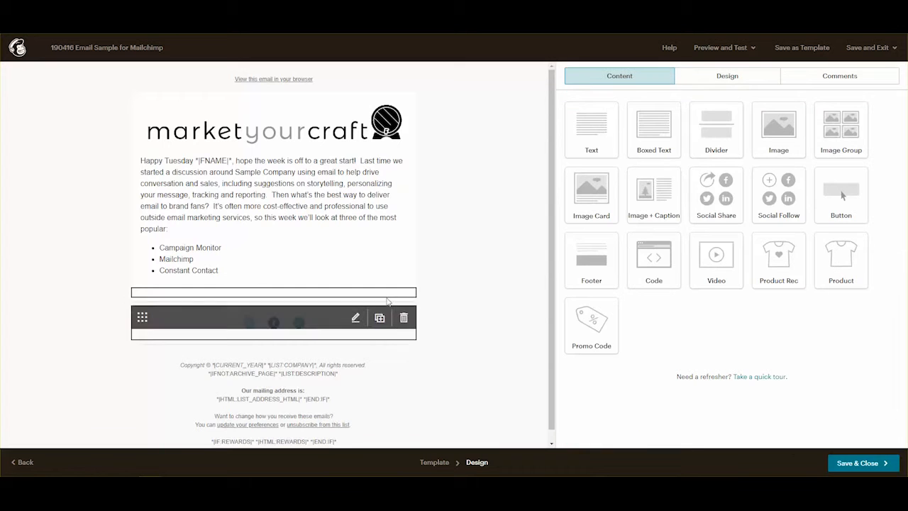
click(403, 298)
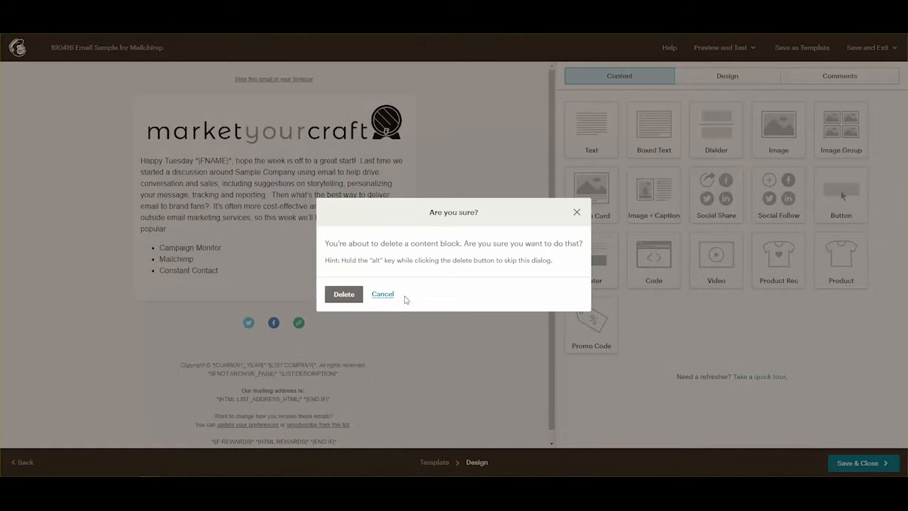
click(354, 296)
drag(599, 134, 237, 290)
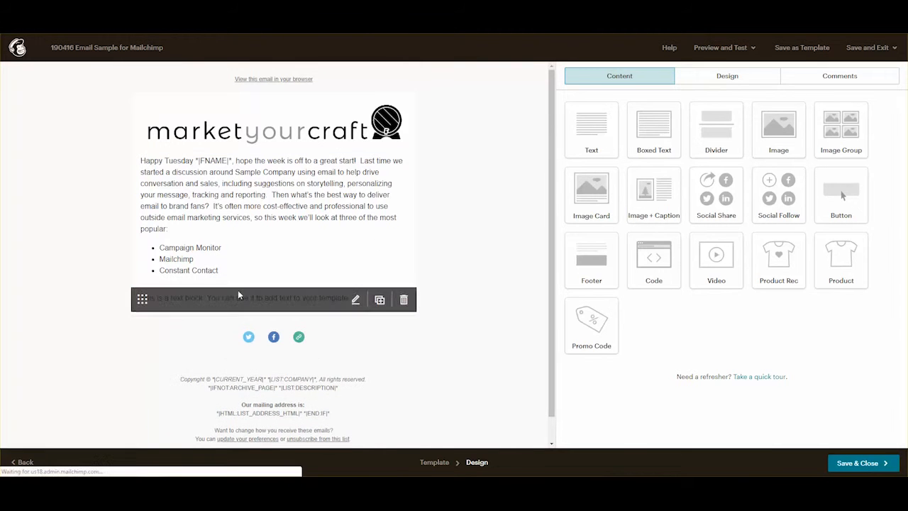
Paste the summary paragraph over the placeholder with a blank line after 'summary'.
drag(731, 160, 499, 167)
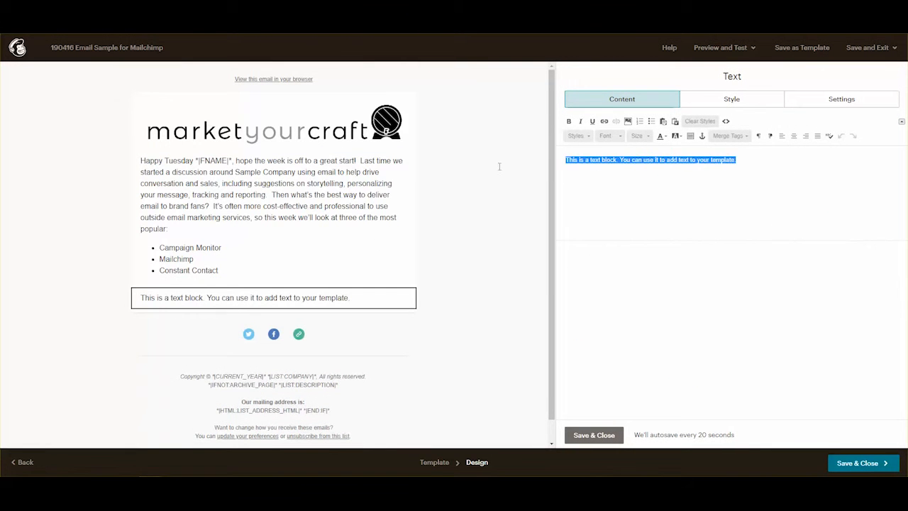
text(summary We use "email marketing services" as a catch-all for the software and systems to help you send and track newsletters, drip campaigns/promotions, event invitations, etc., to your subscriber list.  We’re not talking about service providers like Outlook, Gmail, Yahoo! and other platforms that may host your brand’s email addresses, messages, calendars and archives.  The difference may seem subtle, but the two are very different, and we see brands everyday make the mistake of sending out newsletters directly from their inbox.  Our goal is to help Sample Company identify the best email marketing service.)
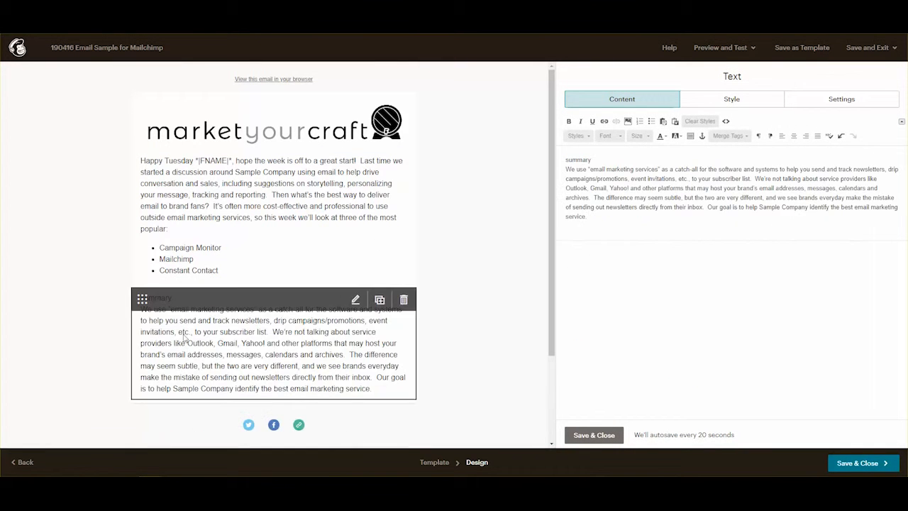
click(605, 158)
key(Return)
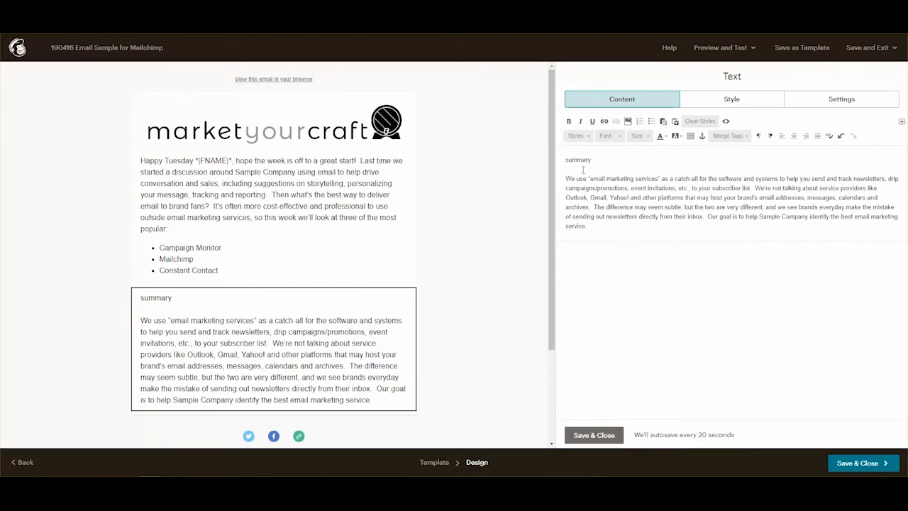
Make the 'summary' heading bold at size 24, then bring up the image library.
double_click(564, 159)
click(568, 122)
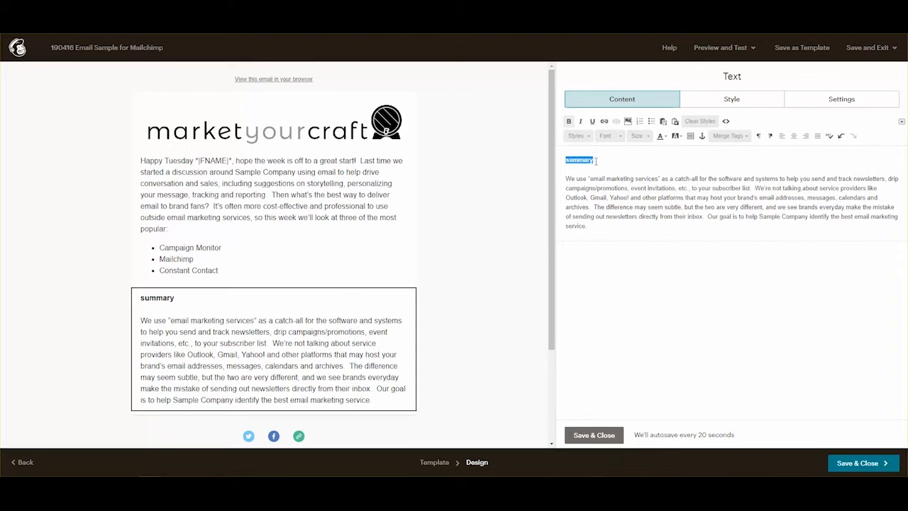
click(647, 137)
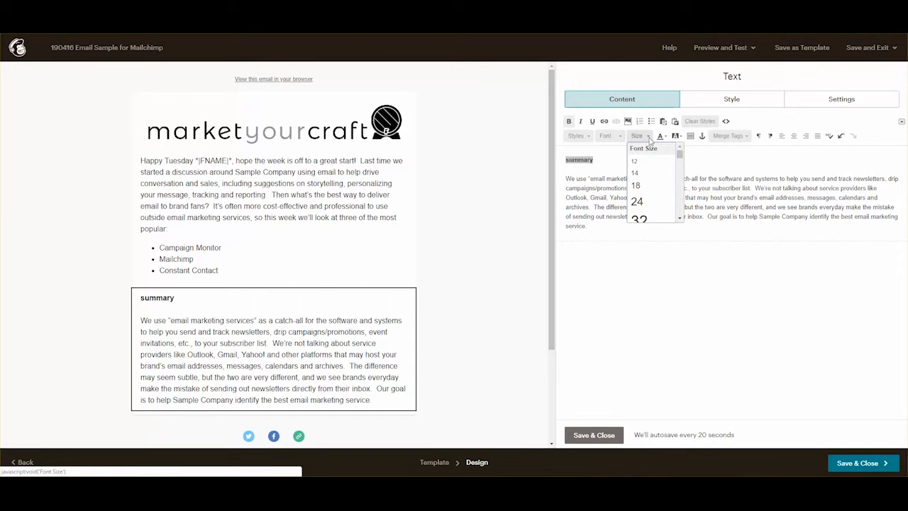
click(638, 202)
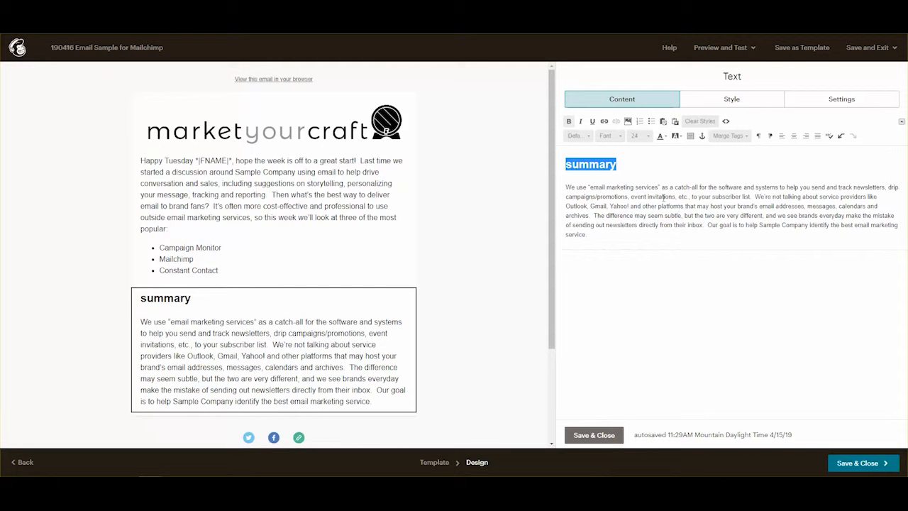
click(651, 168)
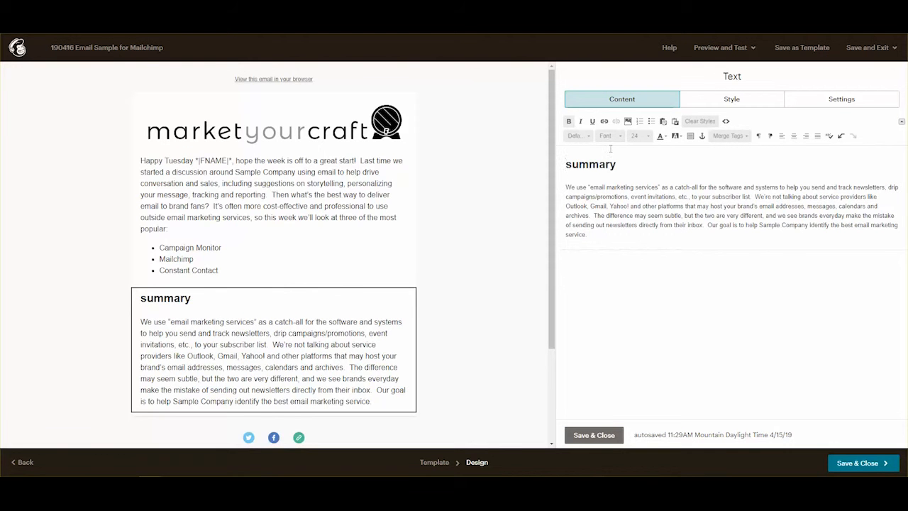
click(628, 121)
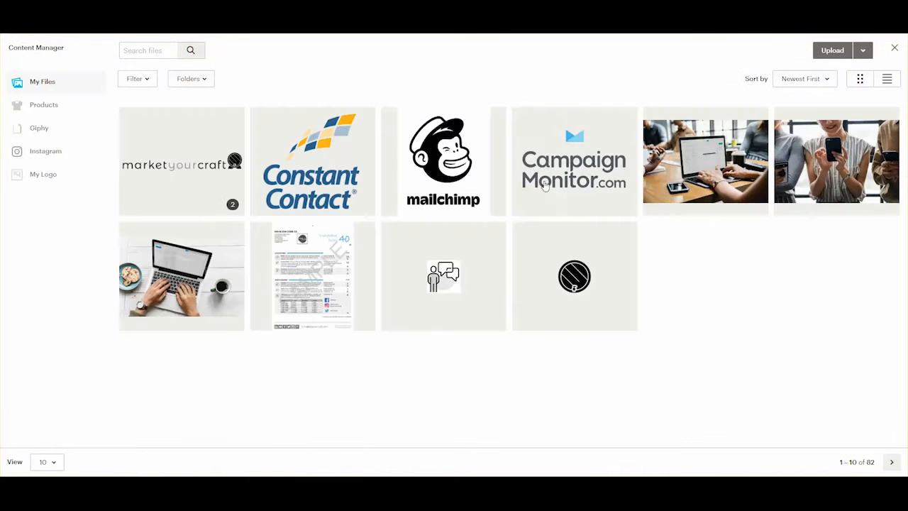
Choose the laptop meeting photo and resize it to width 300 (height 200).
click(735, 163)
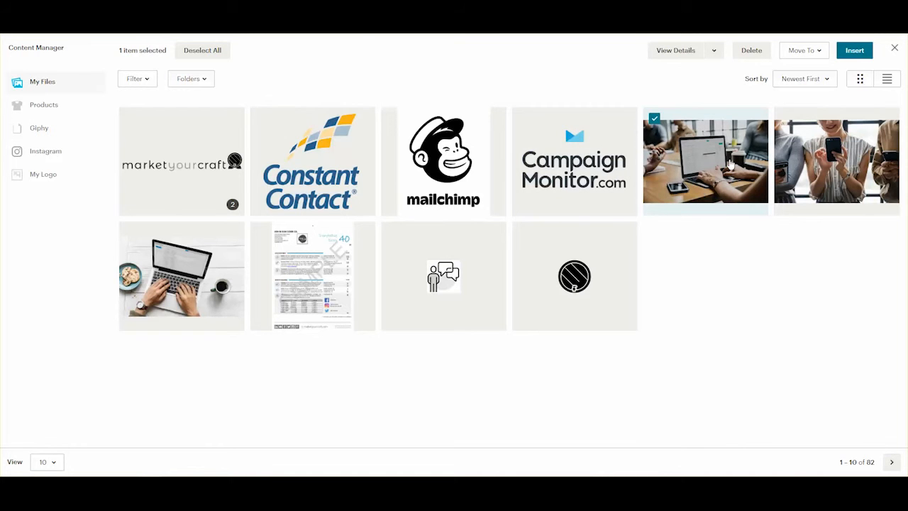
double_click(731, 164)
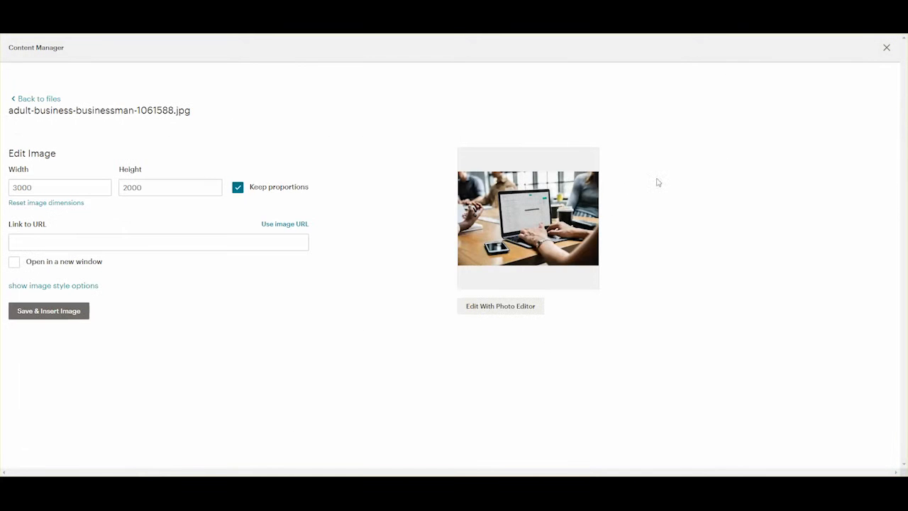
drag(52, 186, 3, 191)
text(3)
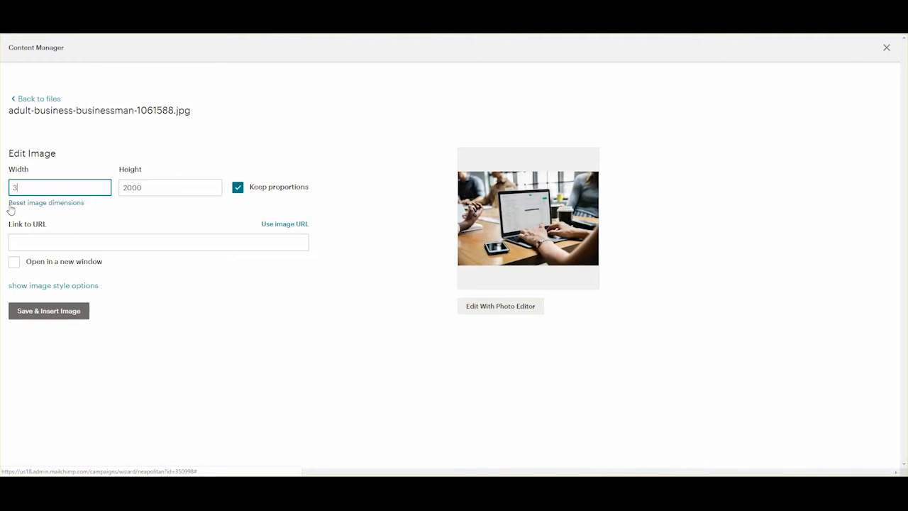
text(00)
click(147, 188)
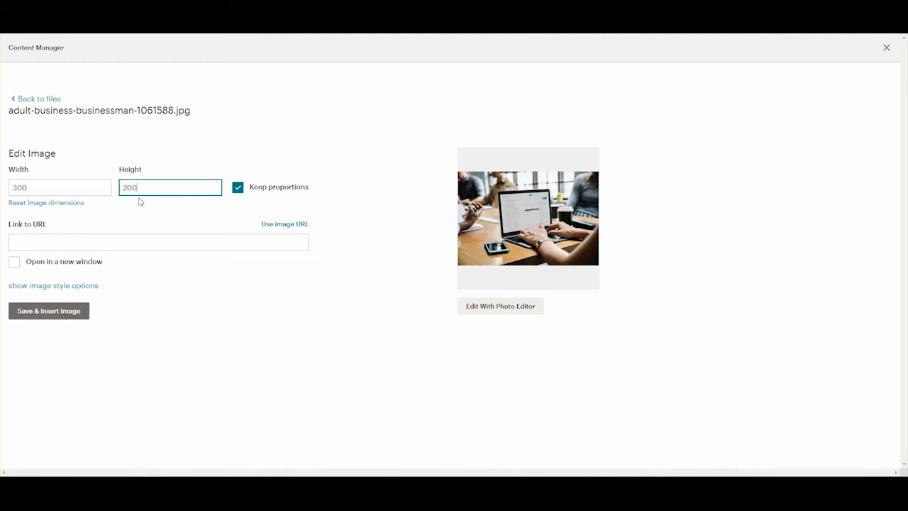
Right-align the photo, add alt text 'Adult checking email for Mailchimp sample email', and insert it.
click(56, 286)
scroll(112, 301, down, 2)
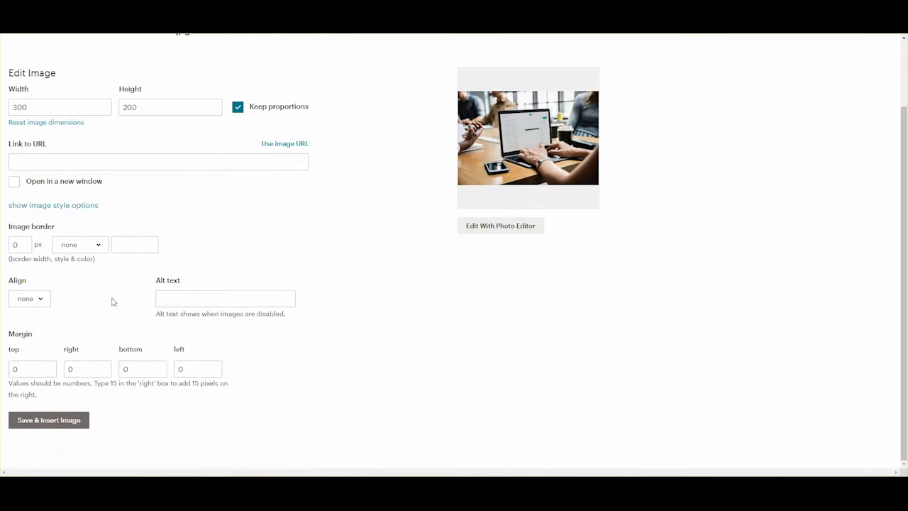
click(30, 301)
click(26, 388)
click(217, 298)
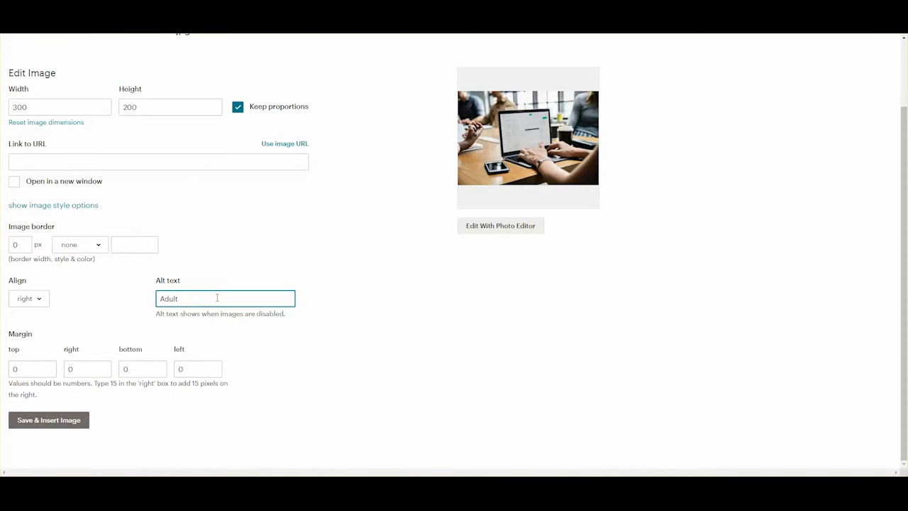
text(Adult checking email for Mailchimp)
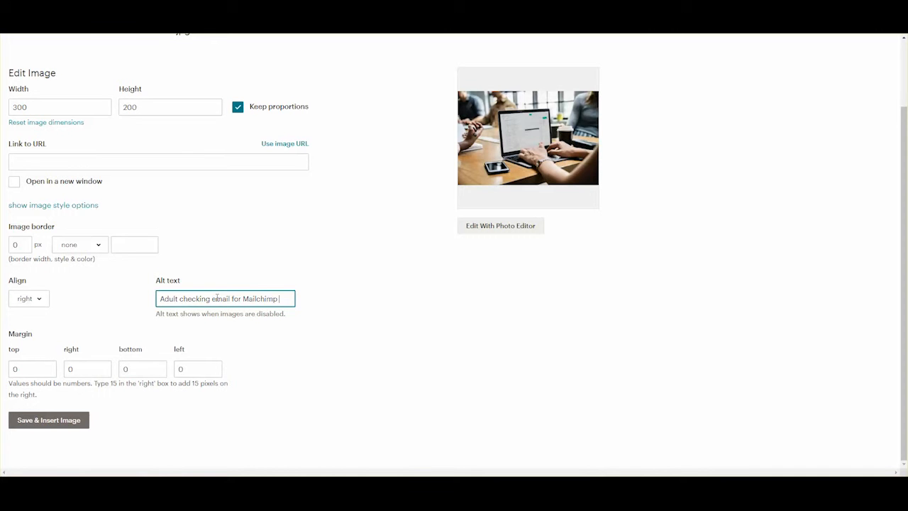
text( sample email)
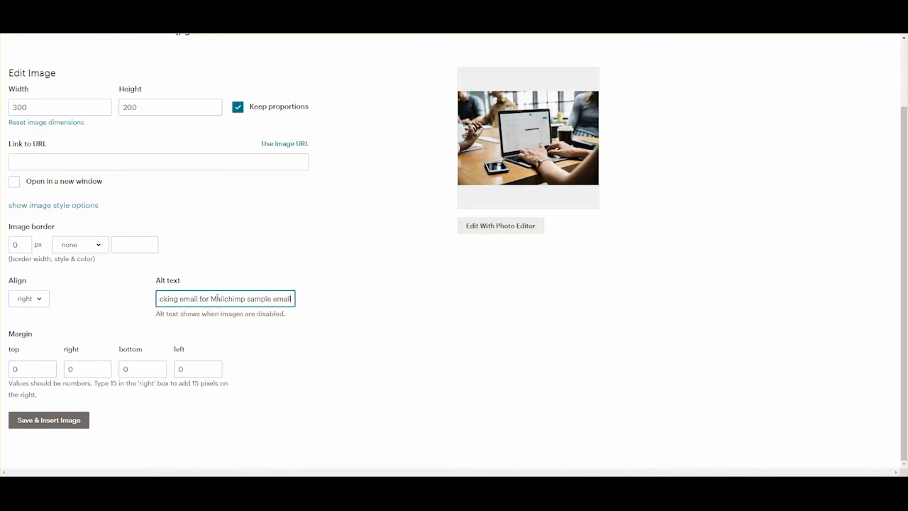
click(61, 422)
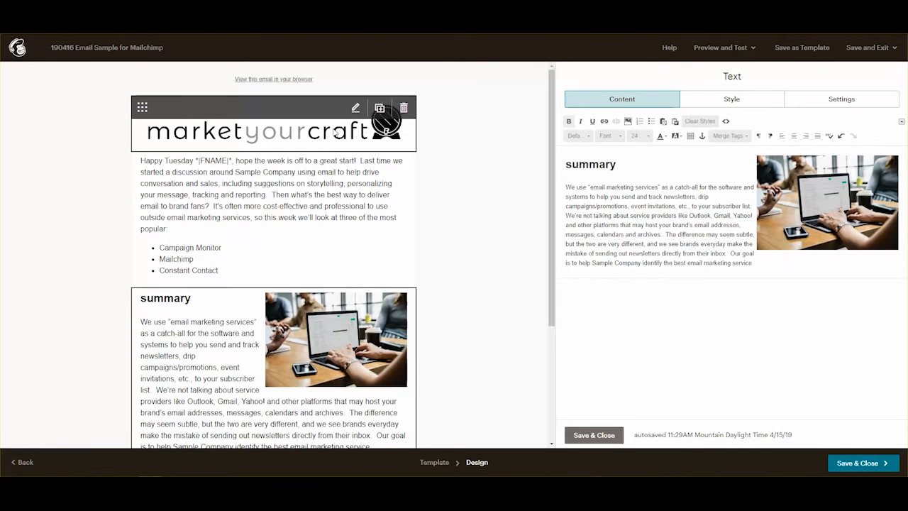
Open the marketyourcraft header logo in the photo editor, exit without changes, and delete the logo block.
click(333, 134)
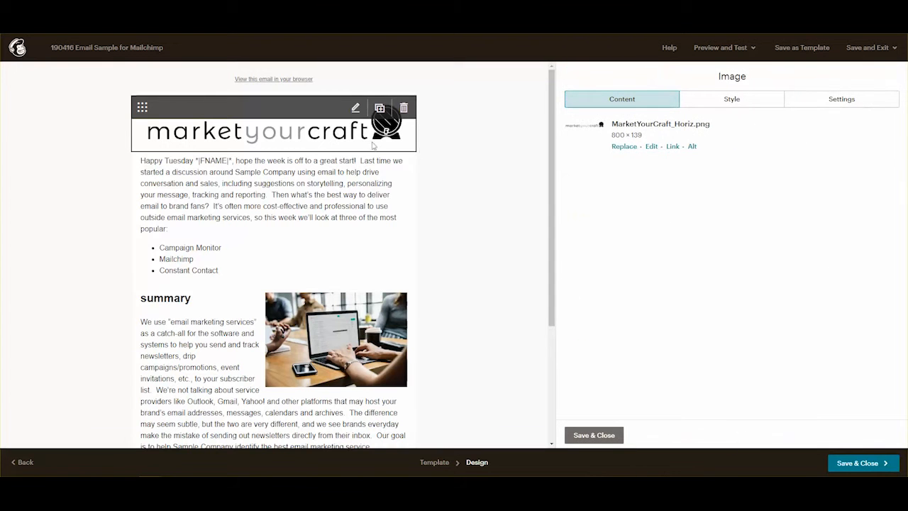
click(653, 148)
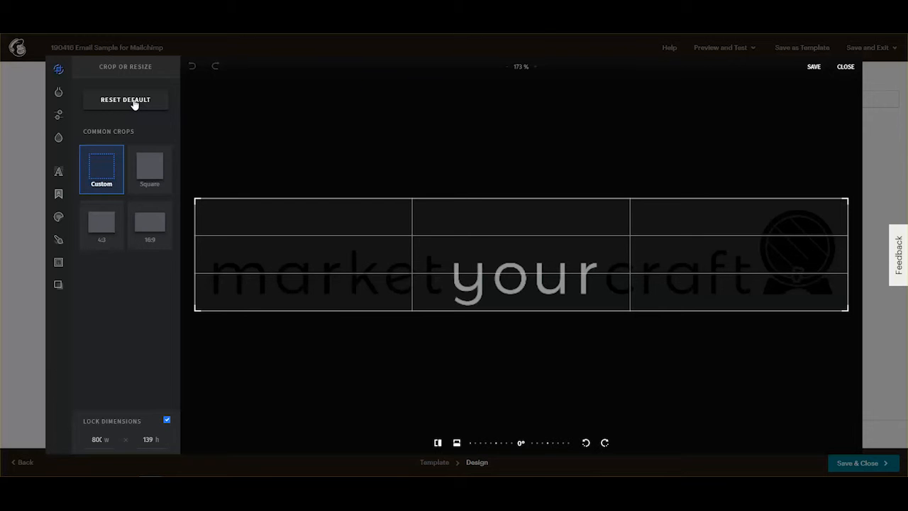
click(846, 67)
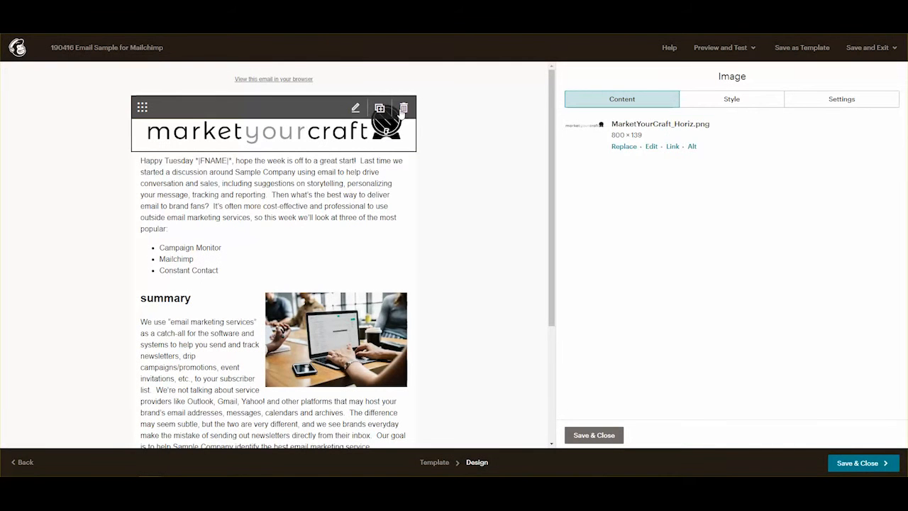
click(403, 109)
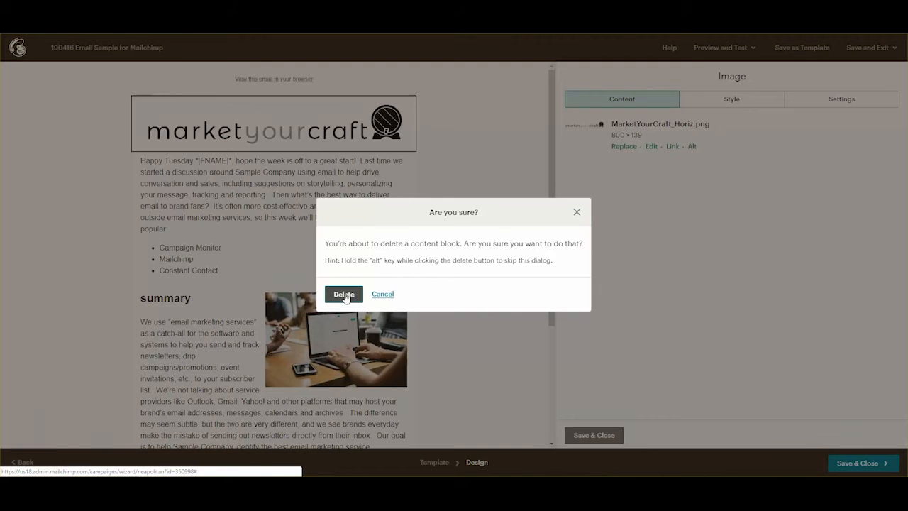
click(346, 297)
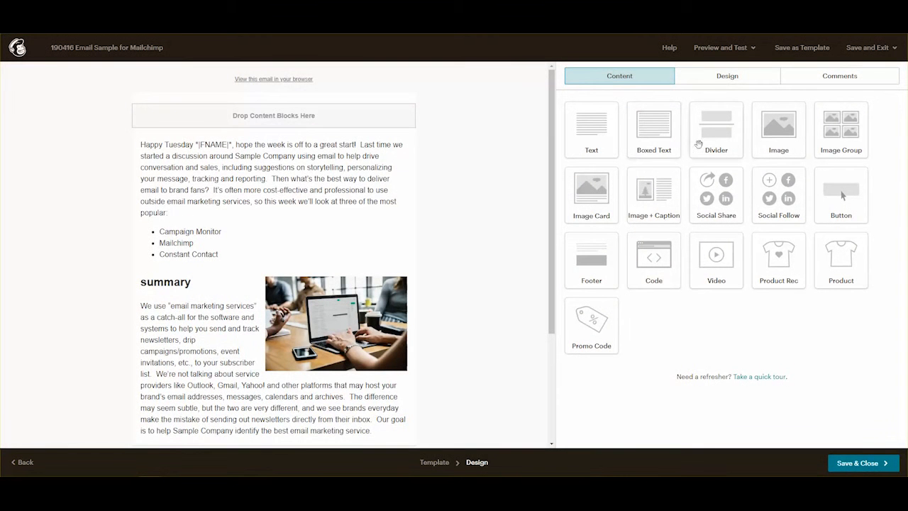
Add an image block at the top of the email holding the marketyourcraft logo.
drag(787, 135, 253, 148)
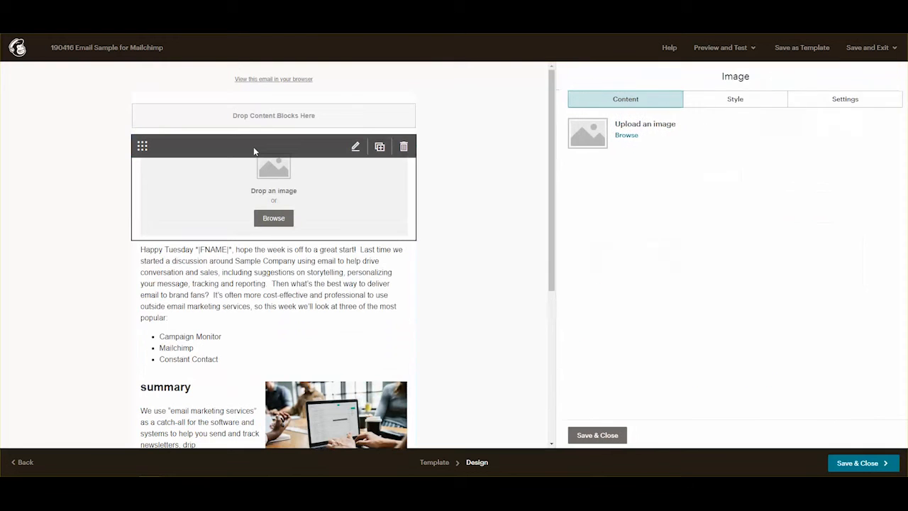
click(623, 136)
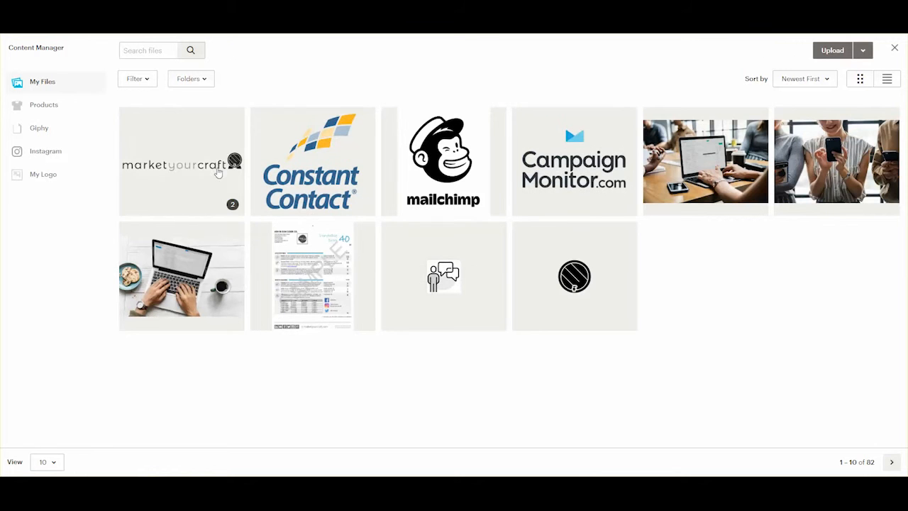
double_click(201, 159)
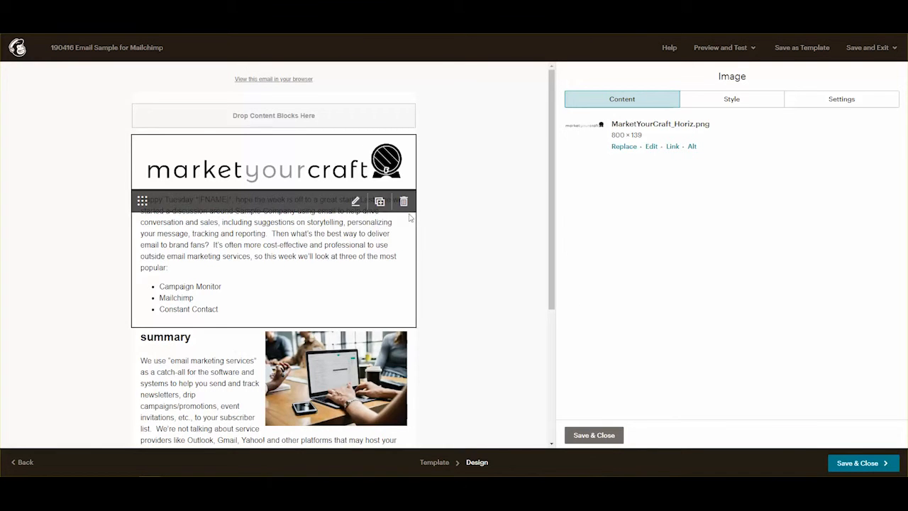
scroll(299, 262, down, 2)
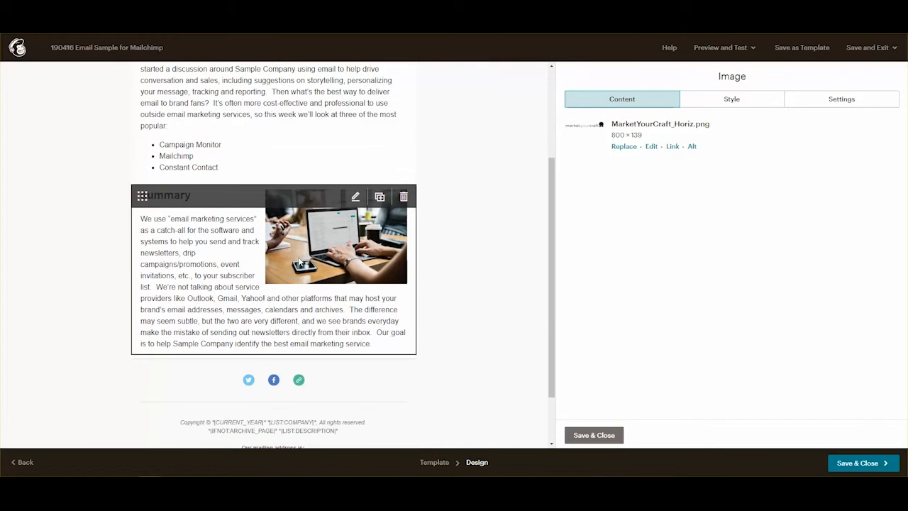
scroll(451, 326, up, 2)
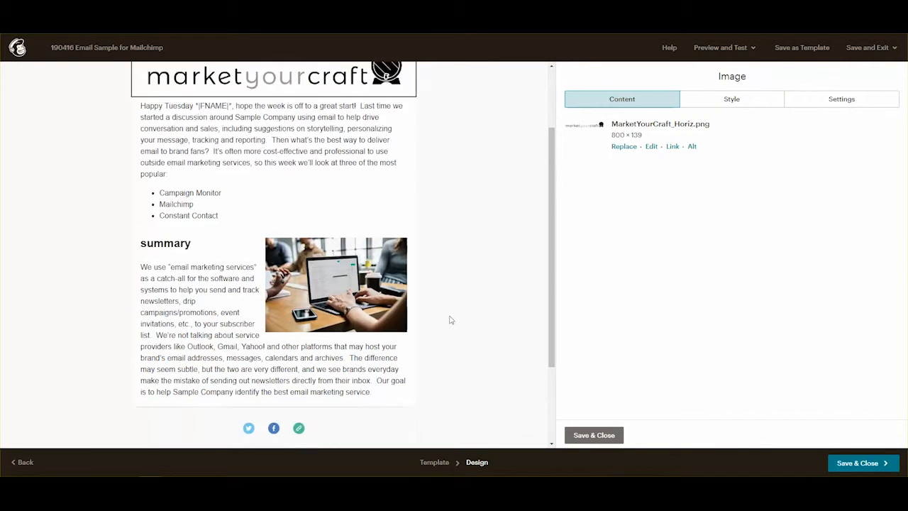
scroll(449, 319, down, 2)
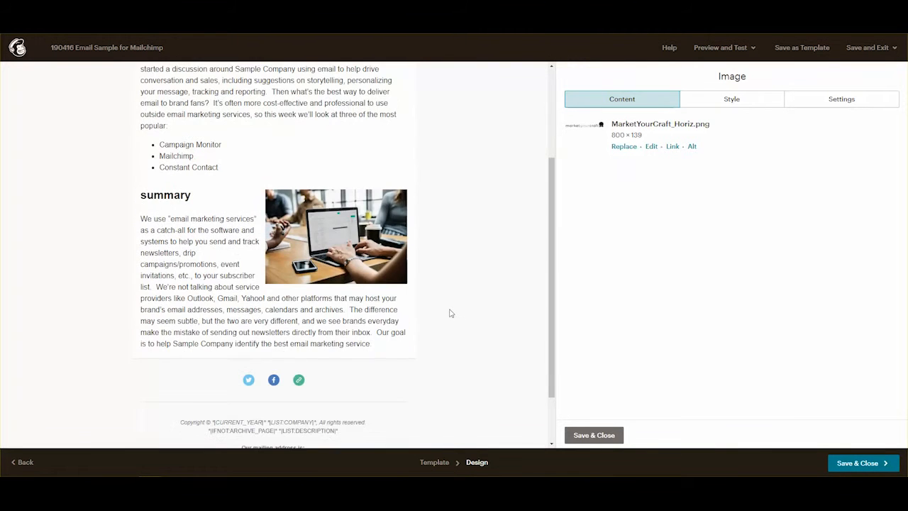
scroll(449, 313, up, 2)
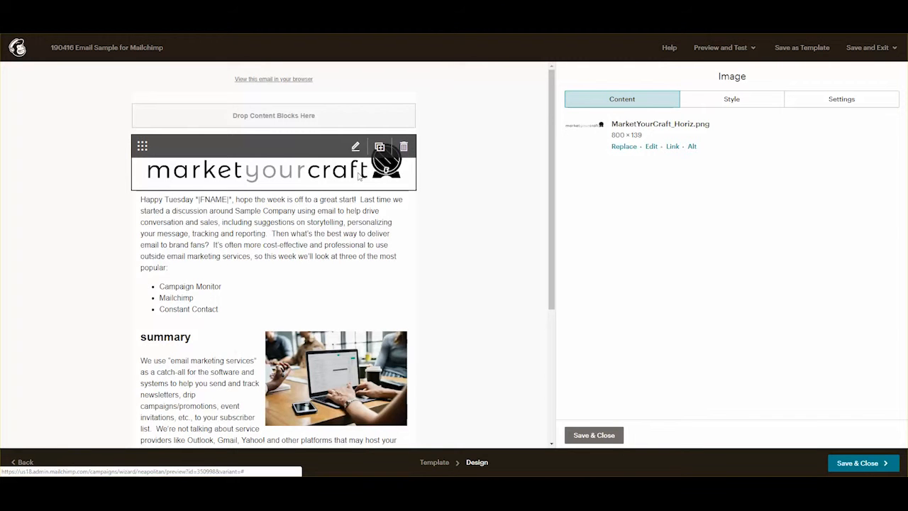
Swap the header image for MarketYourCraft_Horiz.png at 800 × 139 from the Content Manager.
click(652, 147)
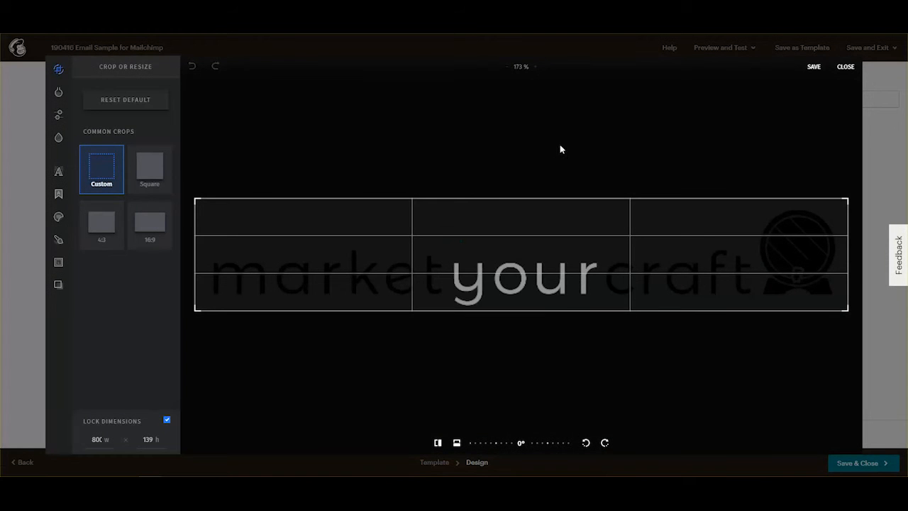
click(845, 67)
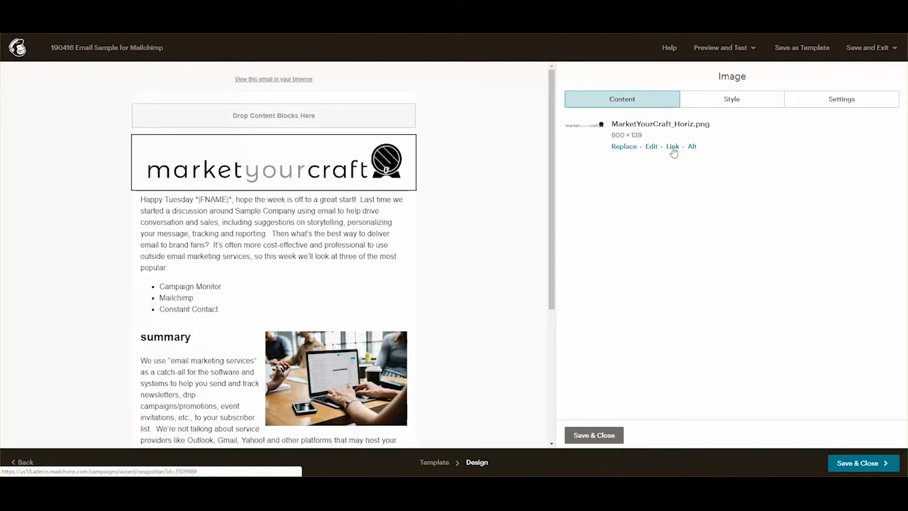
click(621, 149)
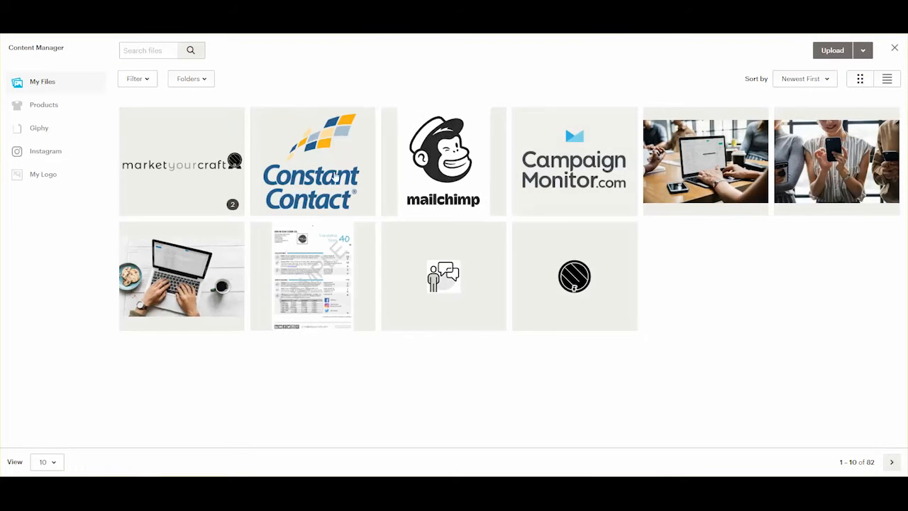
click(232, 211)
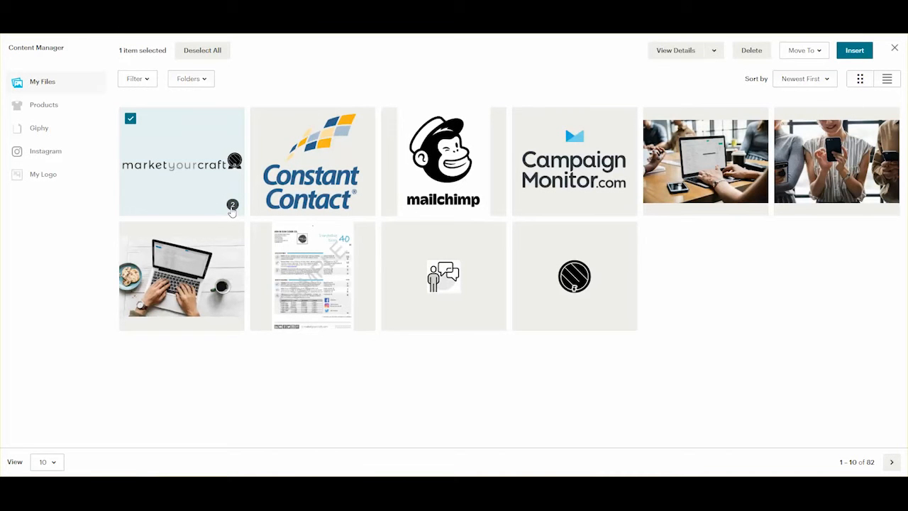
click(232, 211)
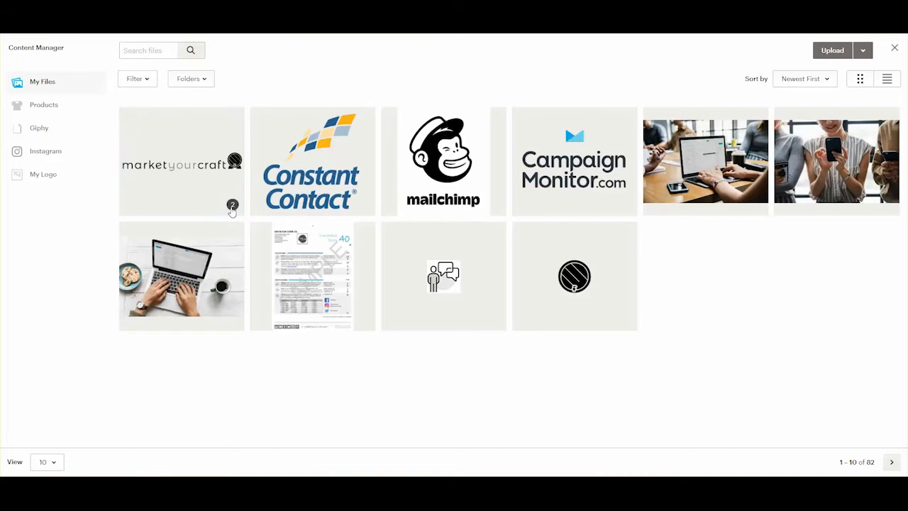
double_click(230, 169)
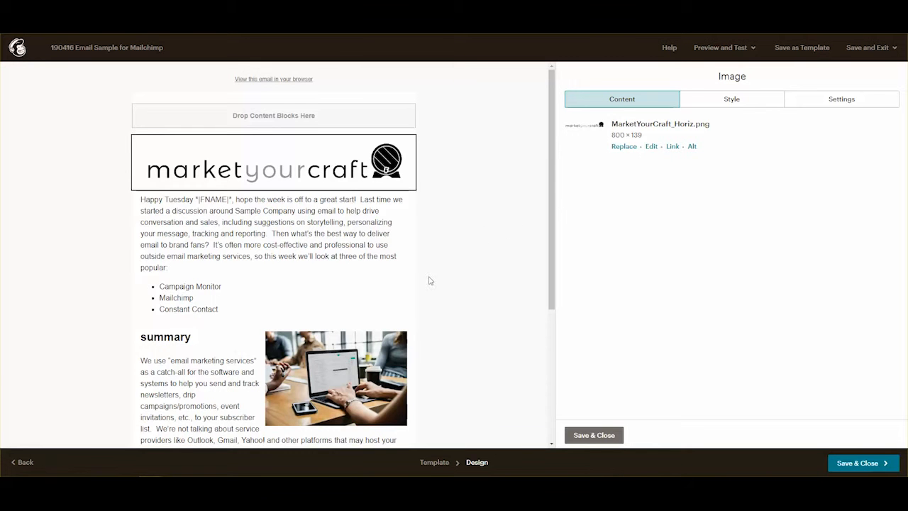
scroll(381, 285, down, 5)
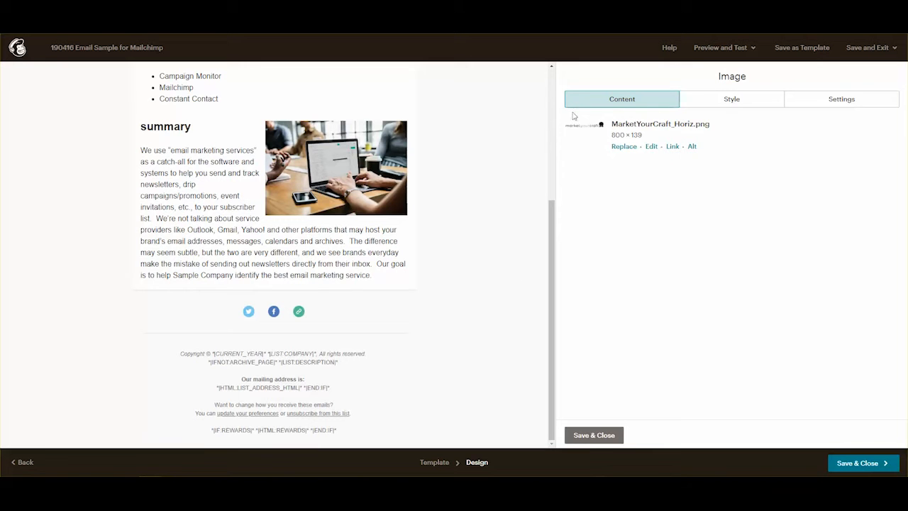
Add a text block below the summary holding the pasted Campaign Monitor text and pricing table.
click(587, 436)
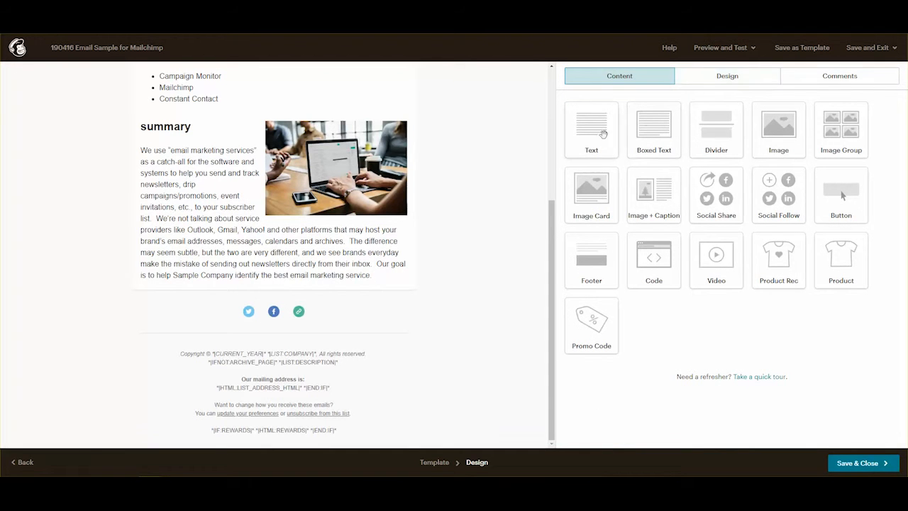
drag(601, 134, 336, 310)
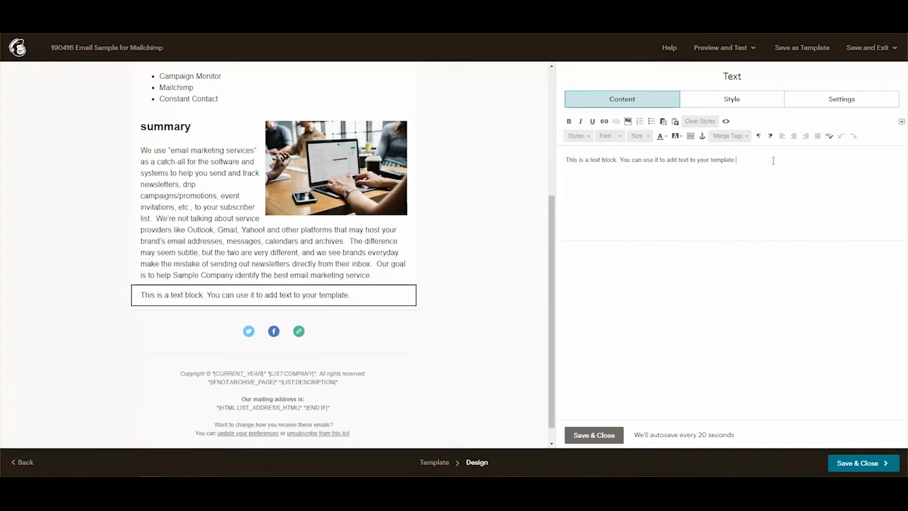
drag(772, 159, 557, 155)
key(ctrl+v)
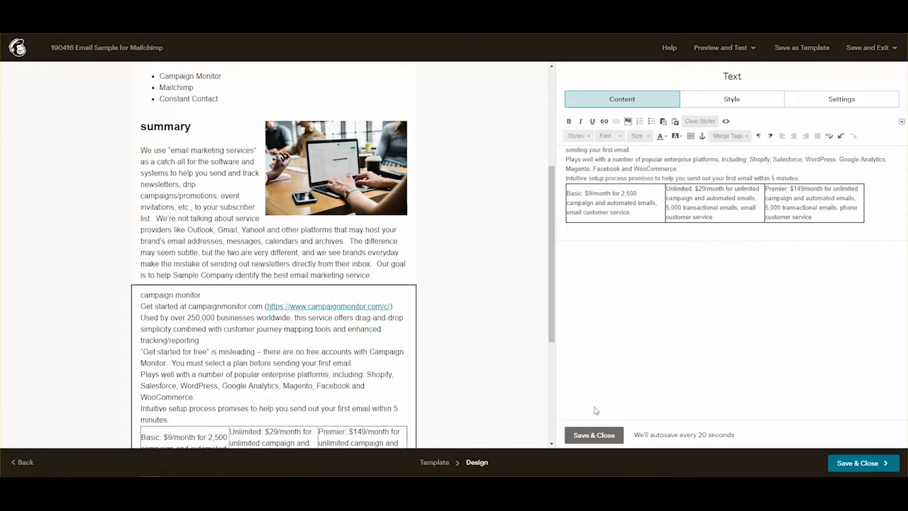
click(598, 434)
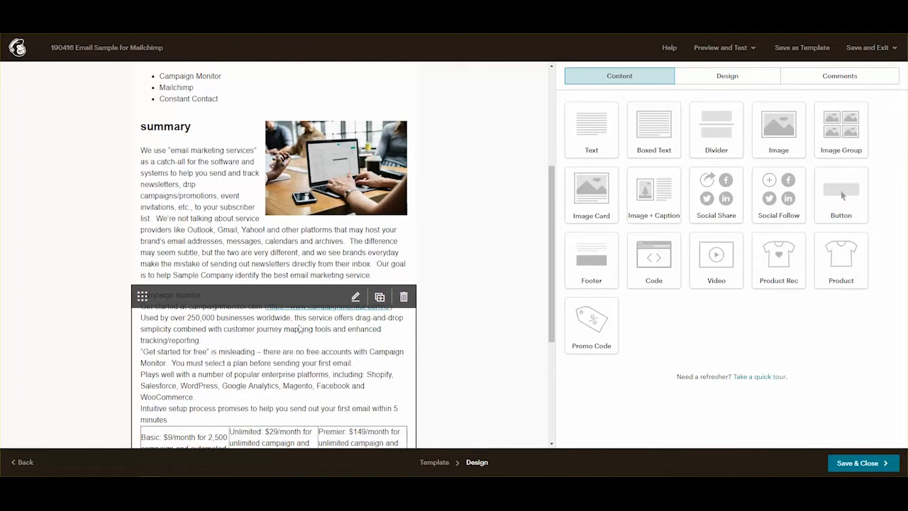
Add blank lines after the title, the Get started line and the 'within 5 minutes' sentence.
click(355, 297)
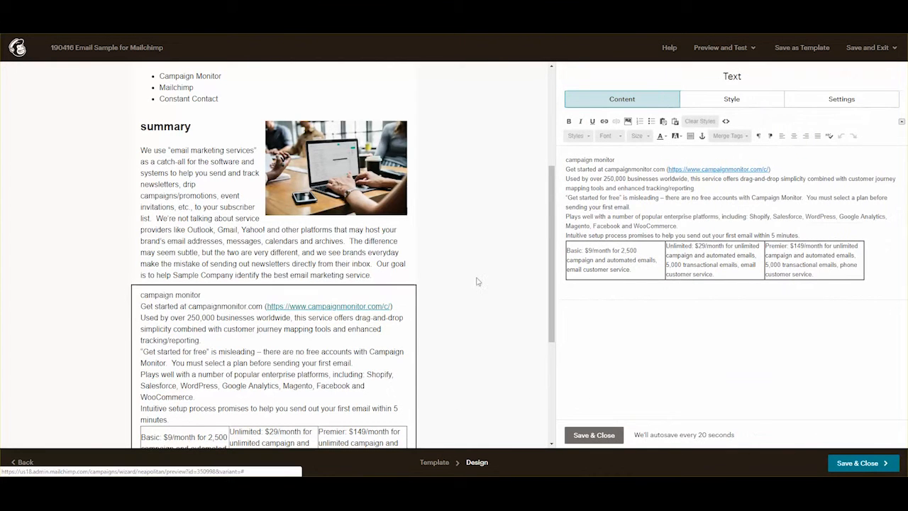
click(631, 158)
key(Return)
click(776, 178)
key(Return)
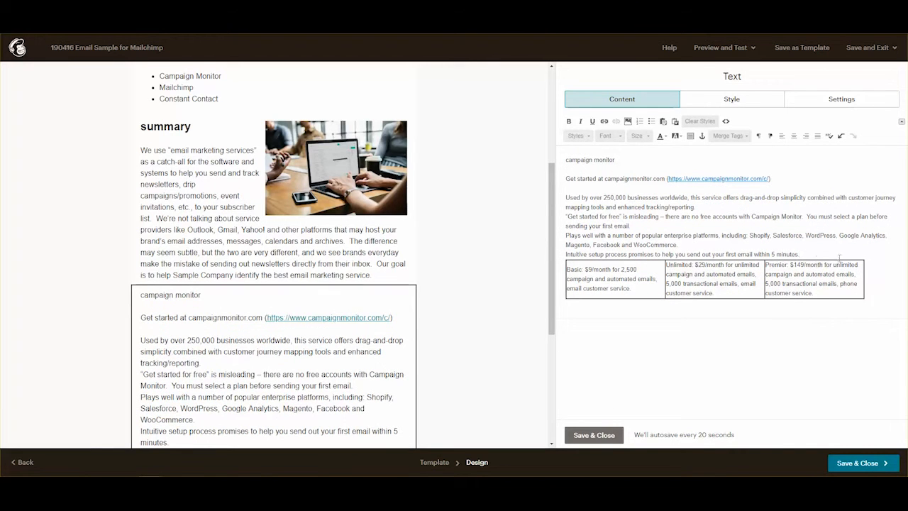
click(840, 256)
key(Return)
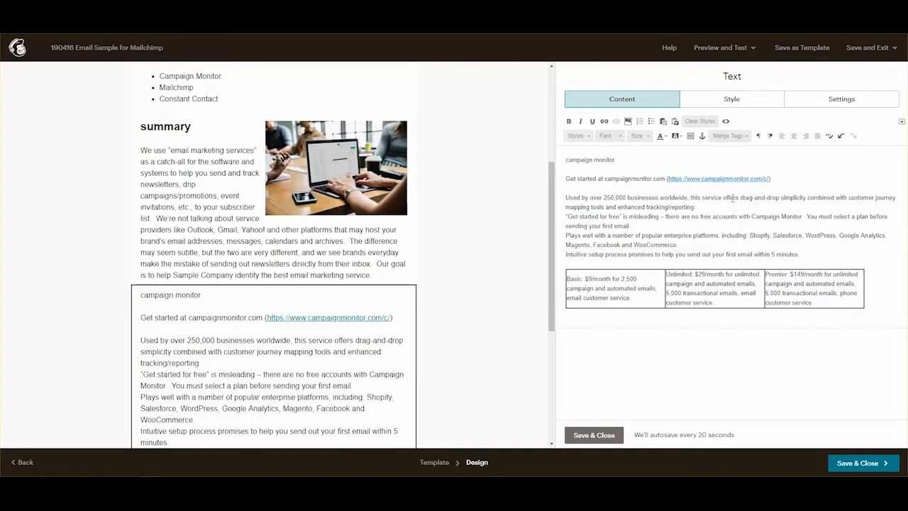
Choose the Campaign Monitor logo from the image library and set its width to 200.
click(628, 121)
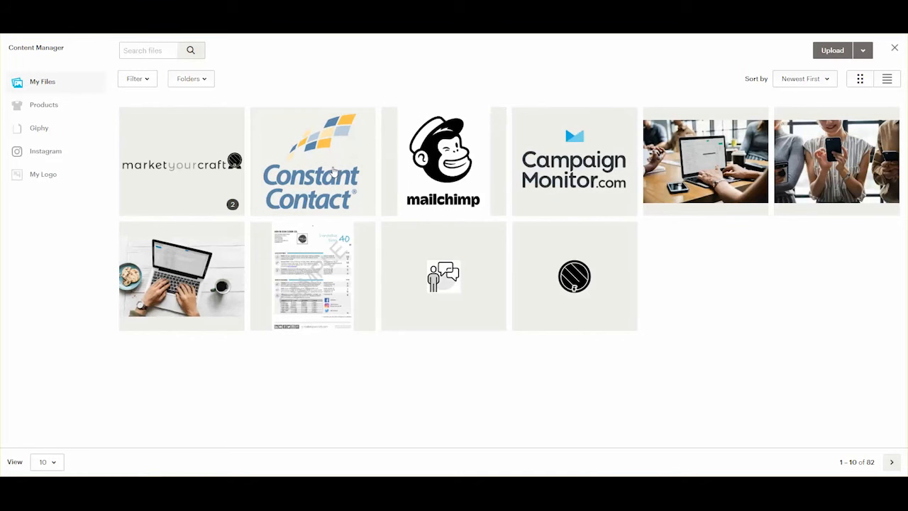
click(584, 165)
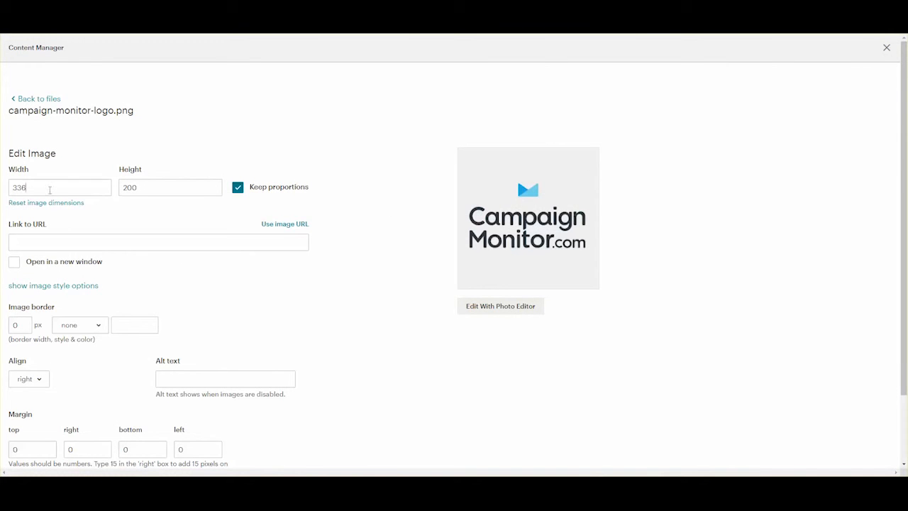
drag(50, 191, 1, 190)
text(200)
Left-align the logo, give it alt text 'Campaign Monitor logo for Mailchimp sample email', and insert it.
click(39, 383)
click(42, 316)
click(201, 380)
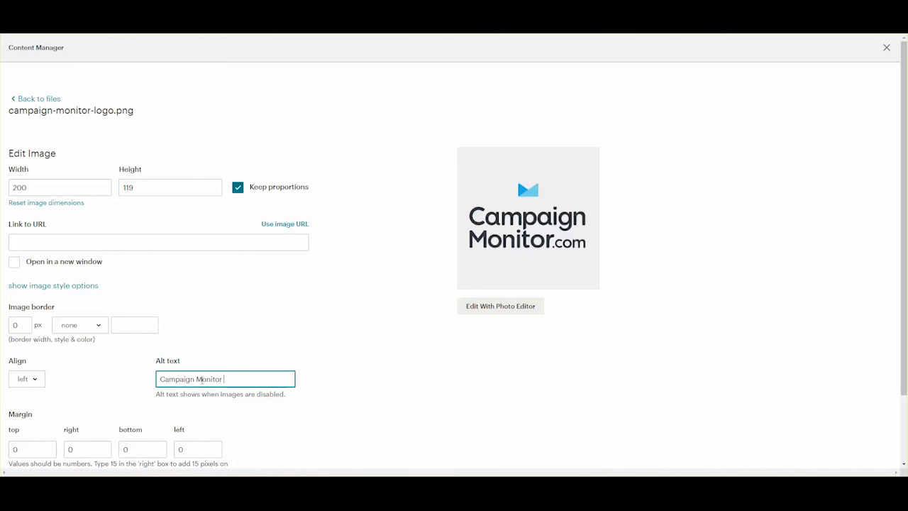
text(Campaign Monitor logo for sample email)
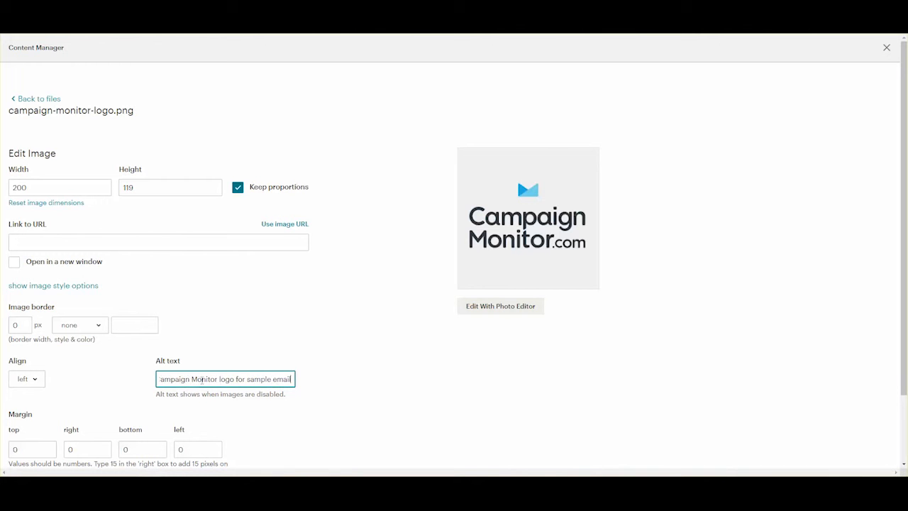
key(BackSpace)
key(BackSpace)
key(BackSpace)
key(BackSpace)
key(BackSpace)
key(BackSpace)
key(BackSpace)
key(BackSpace)
key(BackSpace)
key(BackSpace)
key(BackSpace)
key(BackSpace)
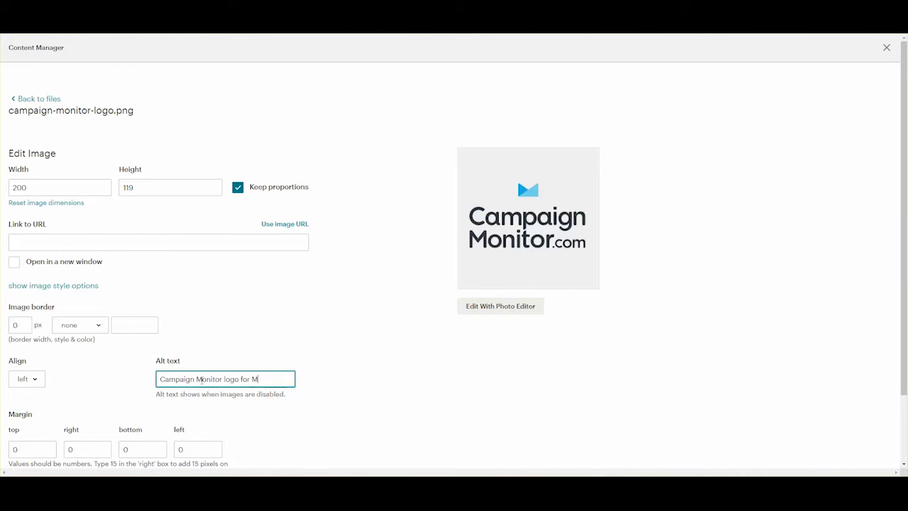
text(Mailchimp sam)
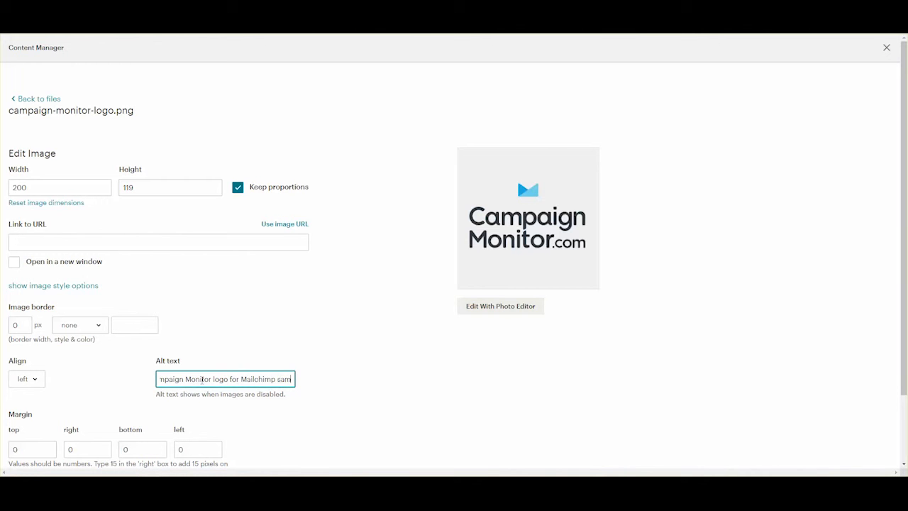
text(ple email)
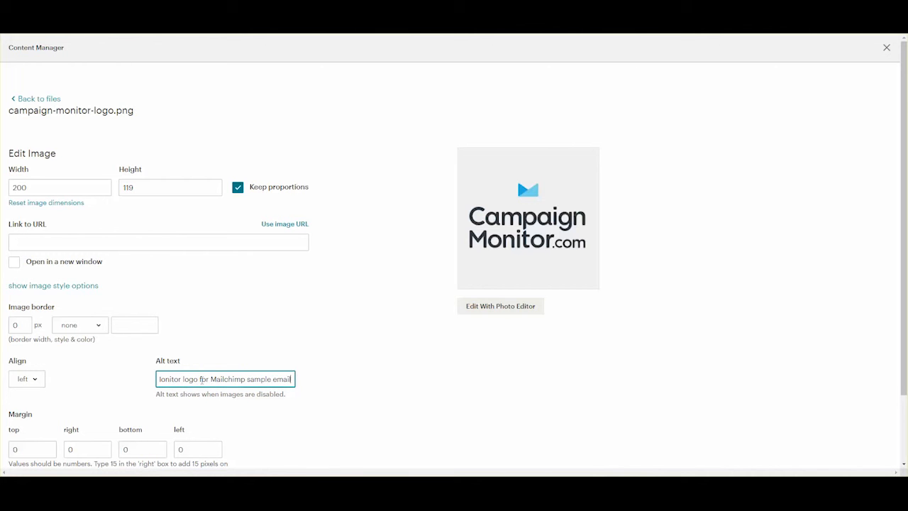
scroll(331, 294, down, 2)
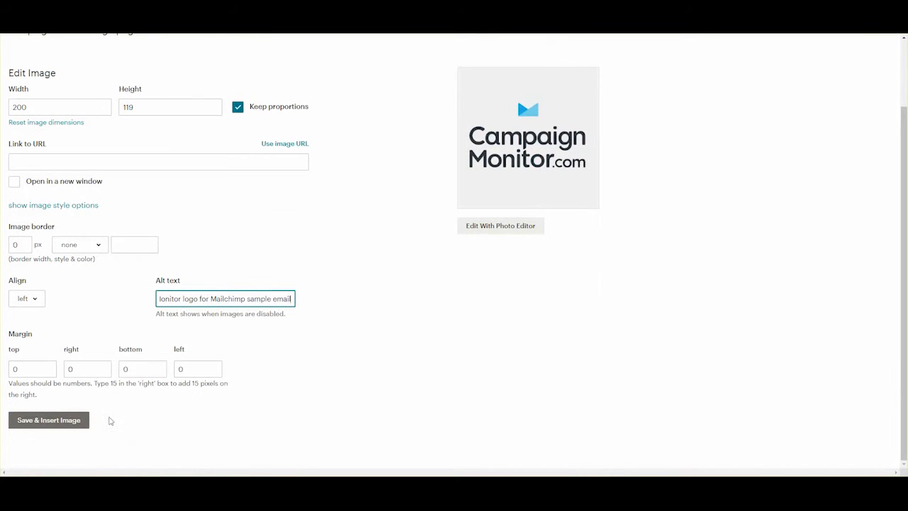
click(51, 423)
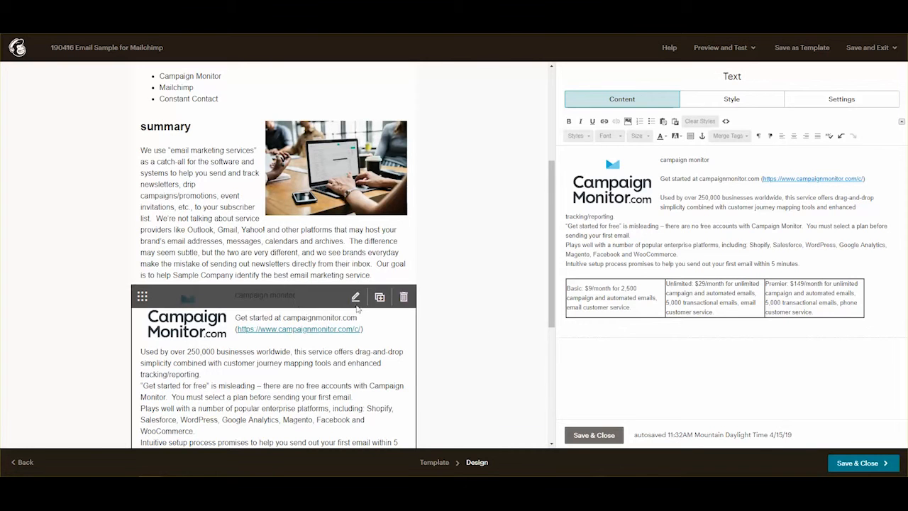
Make the campaign monitor heading bold at font size 24.
drag(710, 160, 660, 163)
click(568, 122)
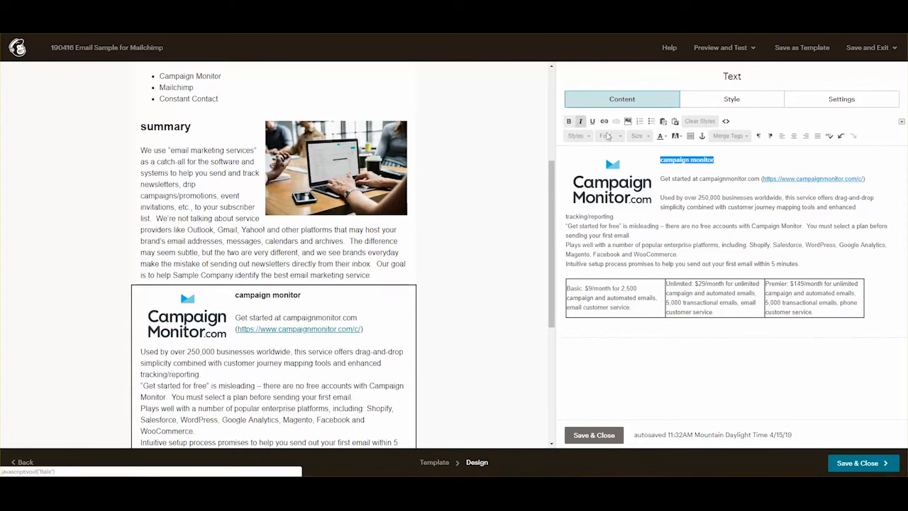
click(650, 136)
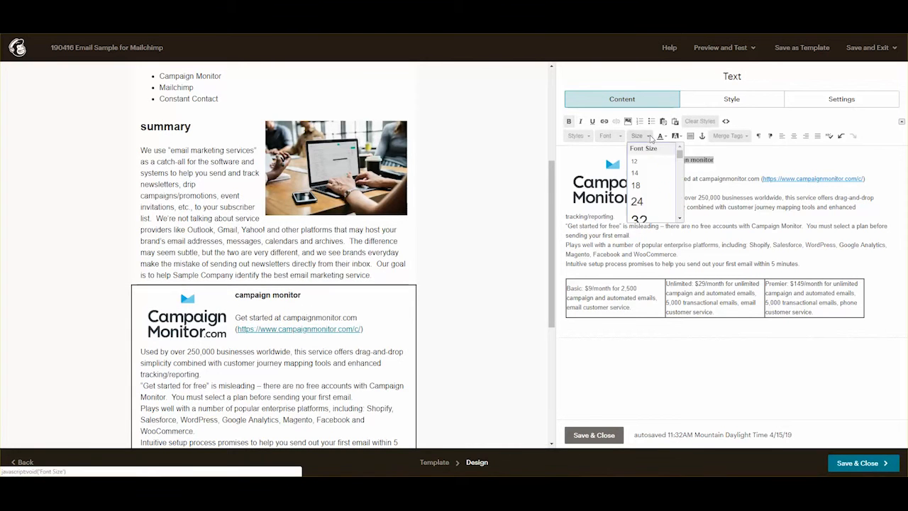
click(645, 204)
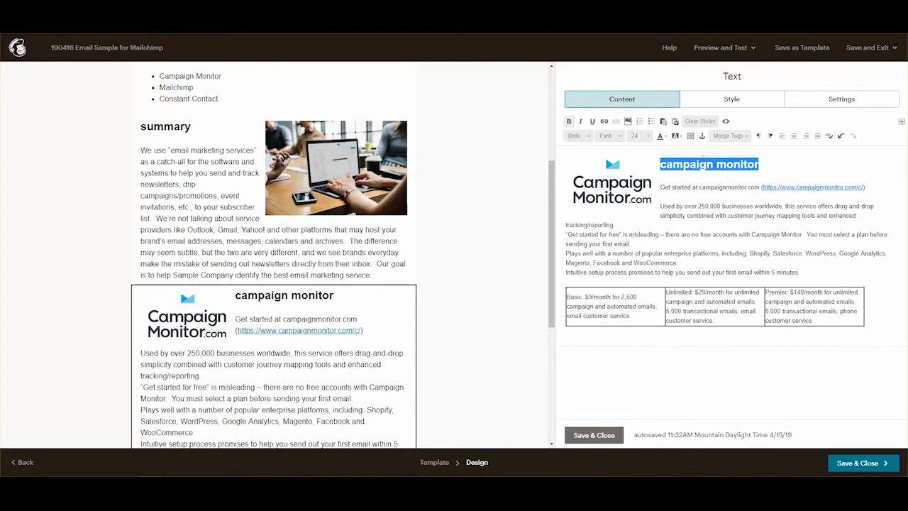
Insert an anchor named campaign_monitor at the heading, redoing it after an undo.
click(702, 136)
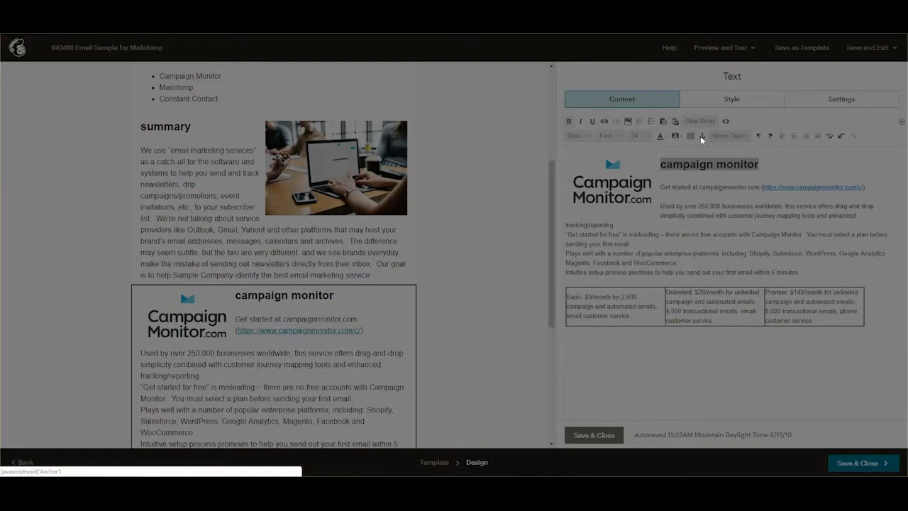
click(463, 274)
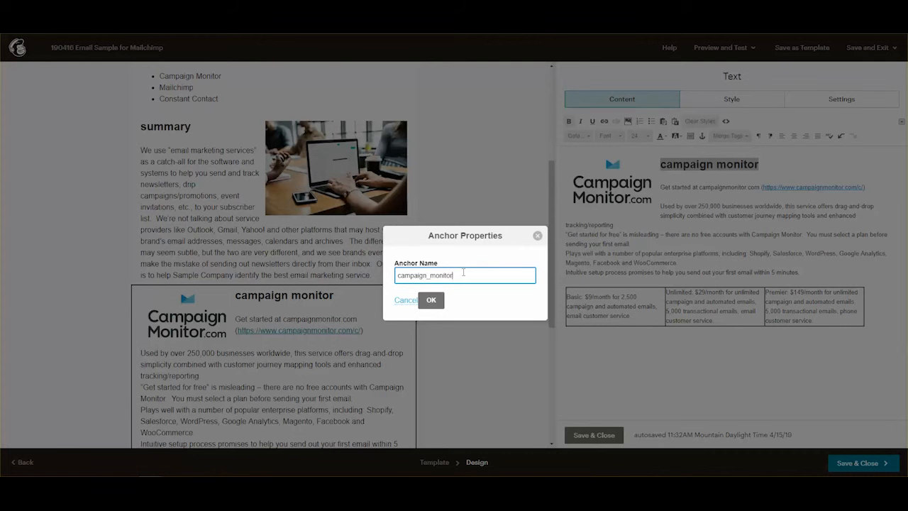
click(432, 299)
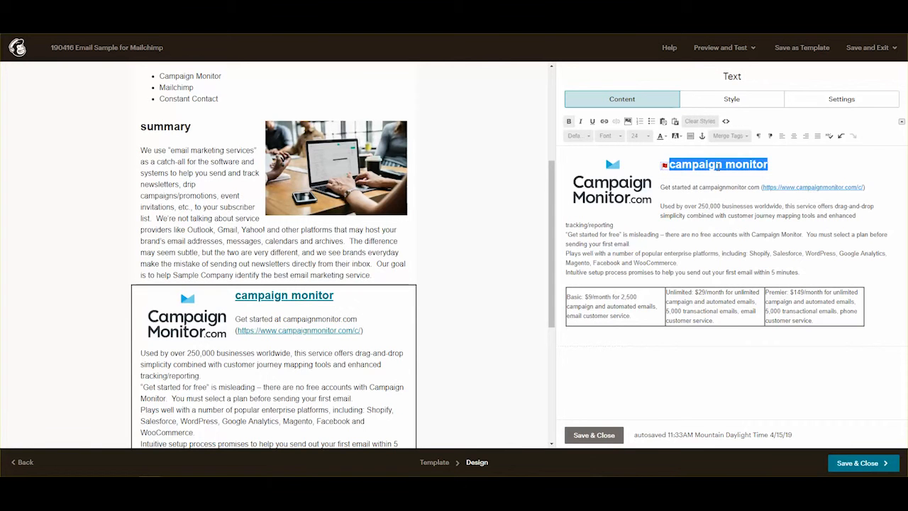
key(ctrl+z)
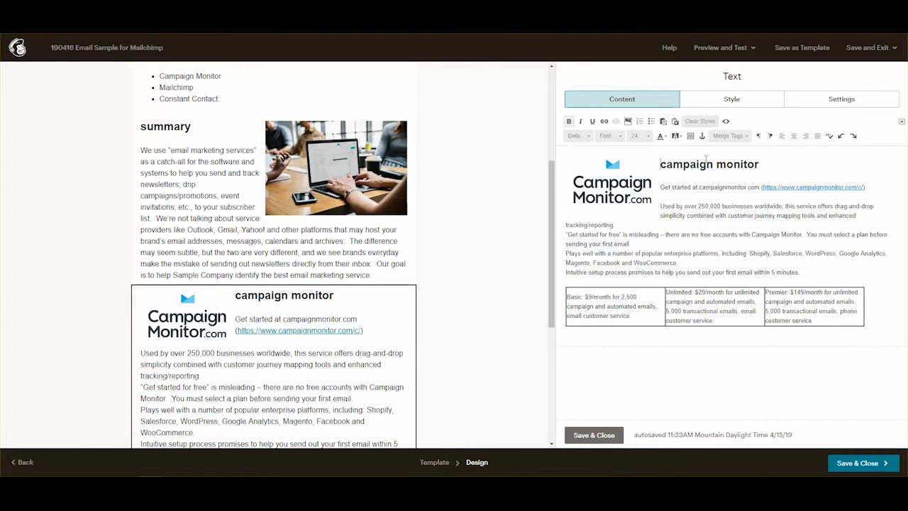
click(702, 137)
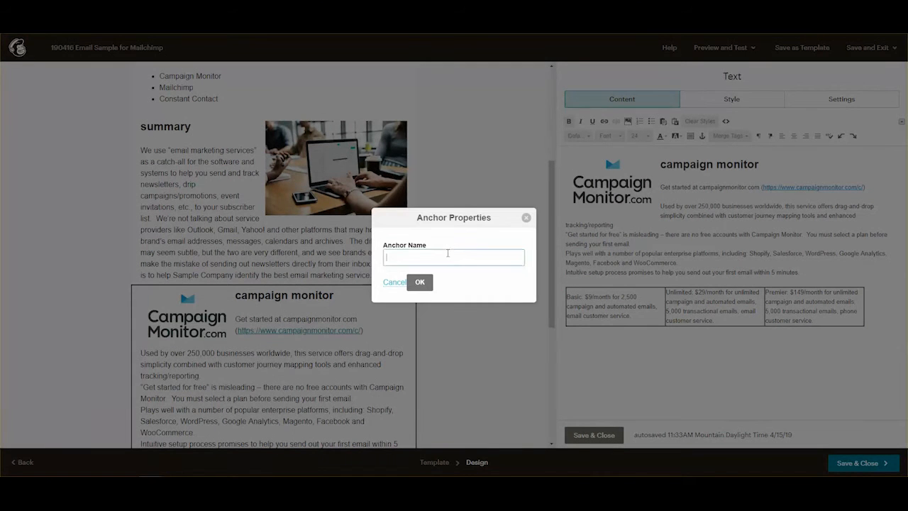
click(448, 255)
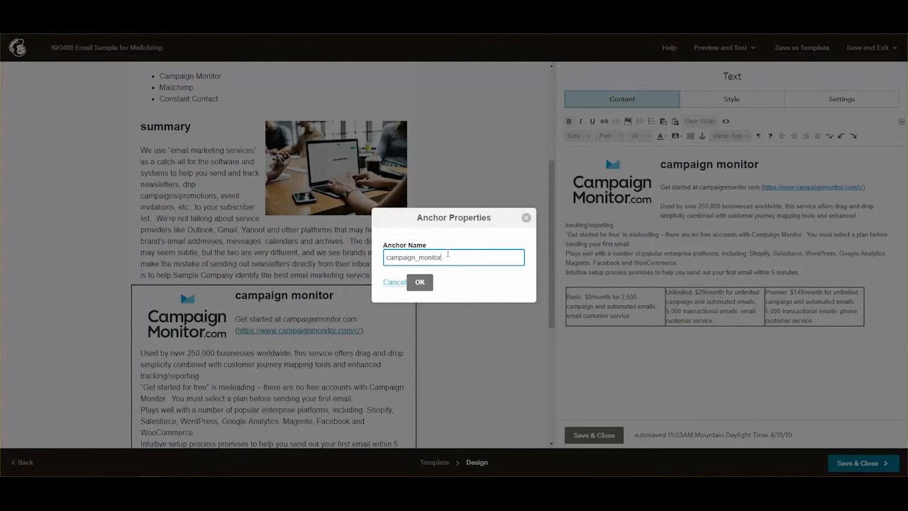
text(campaign_monitor)
click(420, 282)
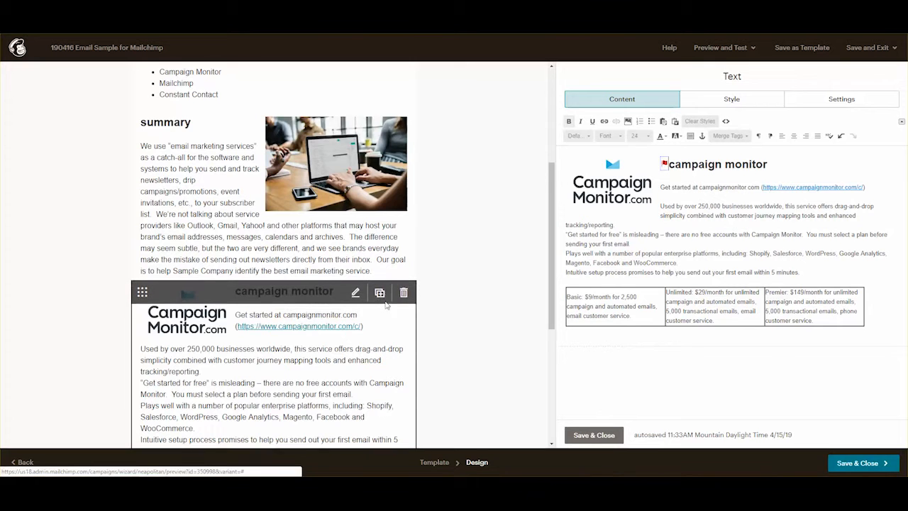
Save and close the campaign monitor text block.
scroll(386, 306, down, 1)
scroll(387, 306, down, 4)
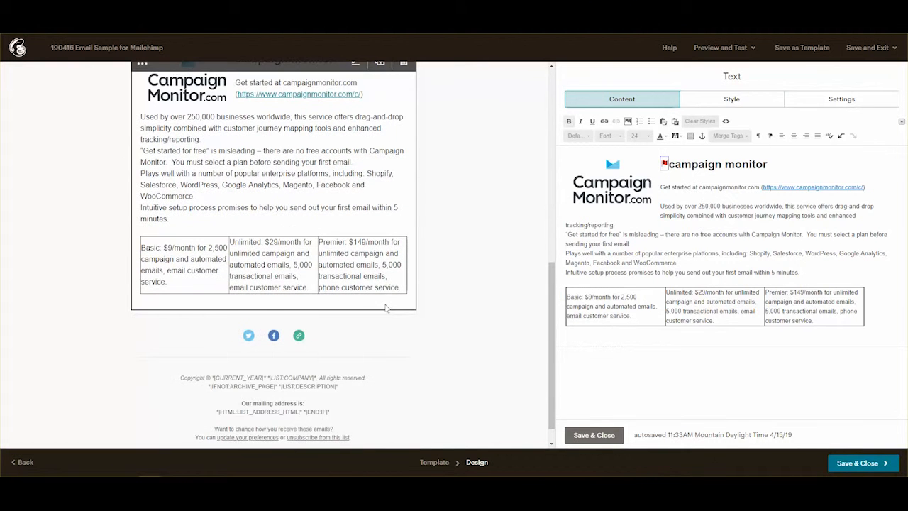
scroll(396, 242, up, 4)
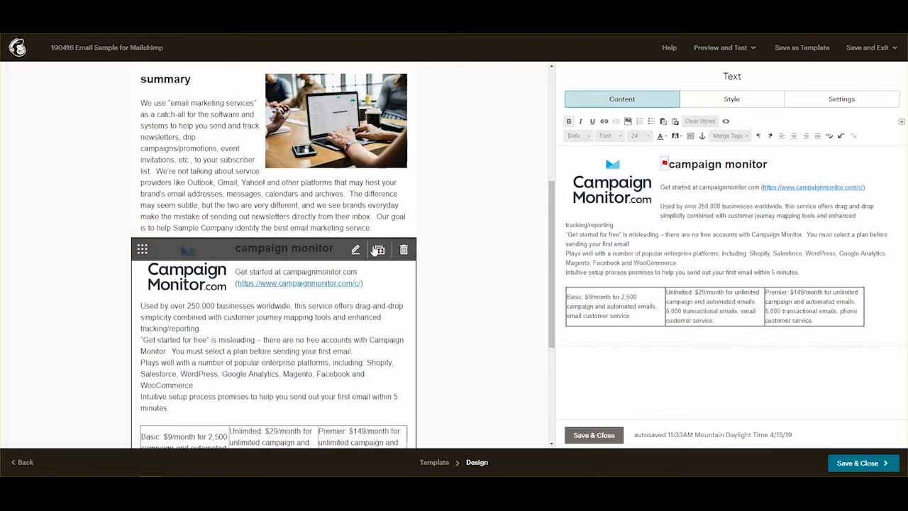
scroll(367, 262, up, 4)
scroll(367, 263, down, 6)
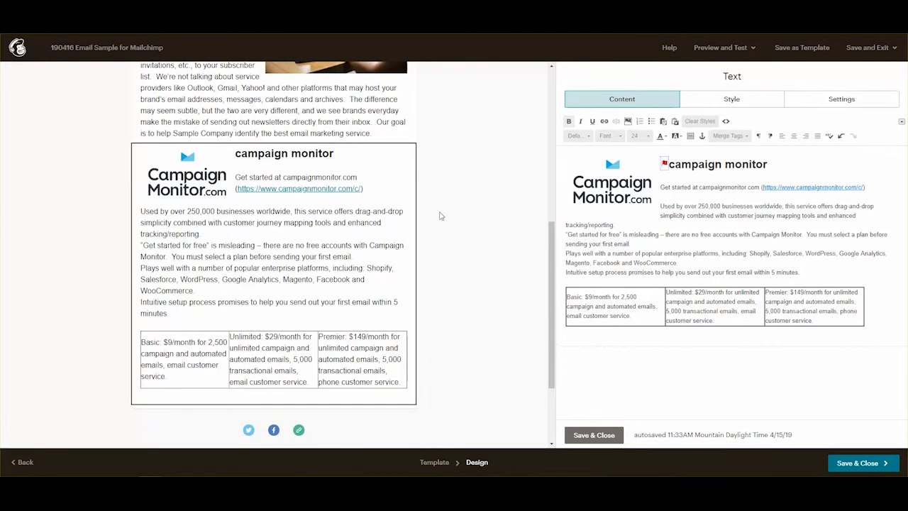
click(596, 435)
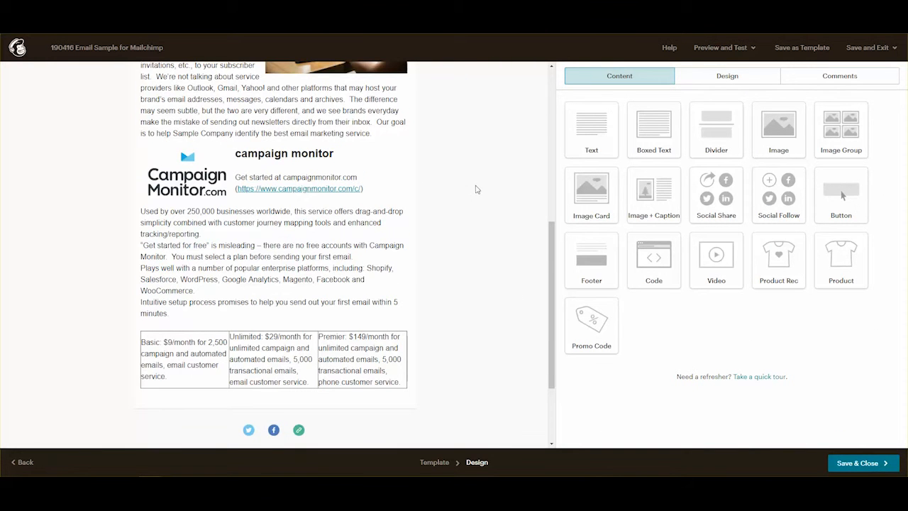
Drag a new Text block below the campaign monitor section, then edit the campaign monitor block again.
scroll(477, 189, down, 2)
drag(589, 126, 360, 281)
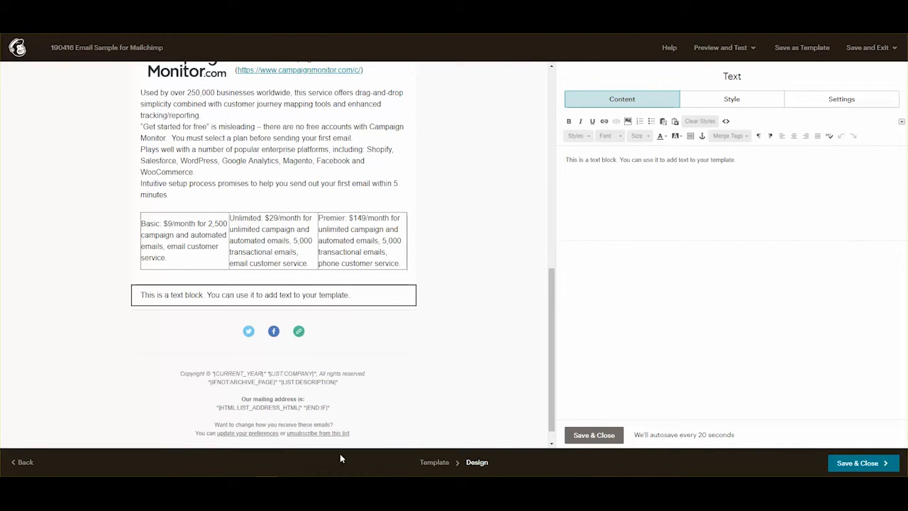
click(327, 224)
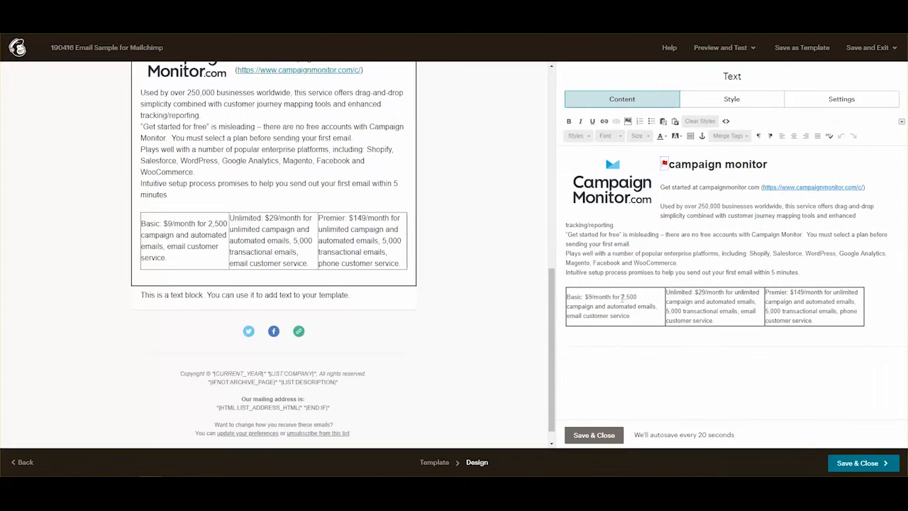
Paste the Our take paragraph on a new line below the pricing table and save the block.
click(708, 343)
key(Return)
text(Our take: mobile-friendly templates and a drag-and-drop interface makes it easy to create a simple promotional email without custom coding.  Importing subscribers from other platforms is less intuitive.  Great tool for basic email marketing needs.)
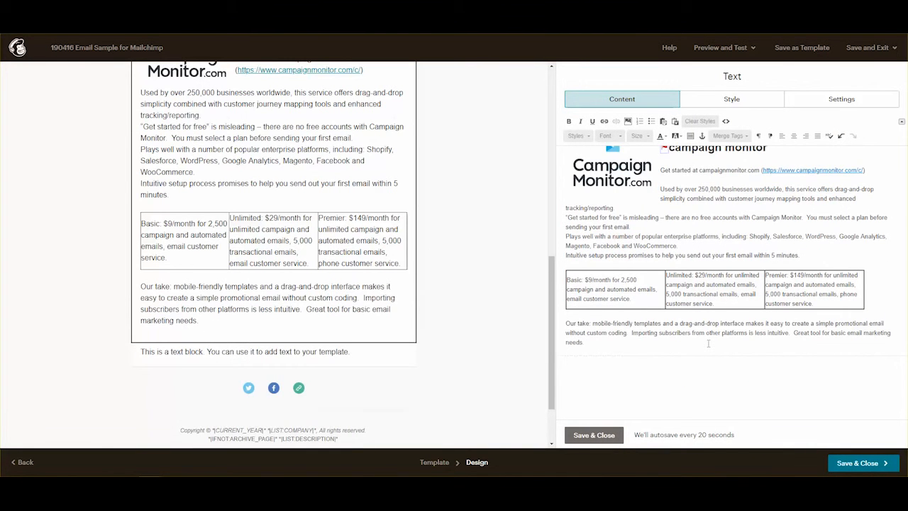
key(BackSpace)
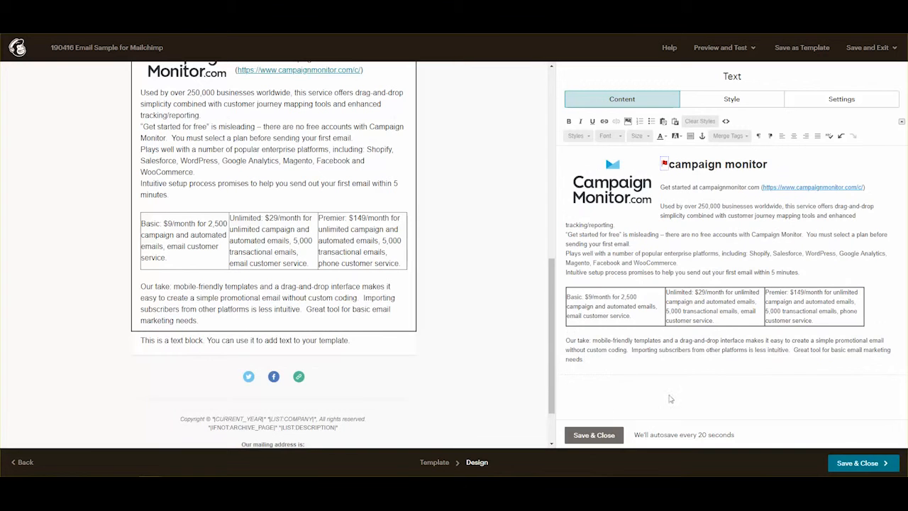
click(585, 434)
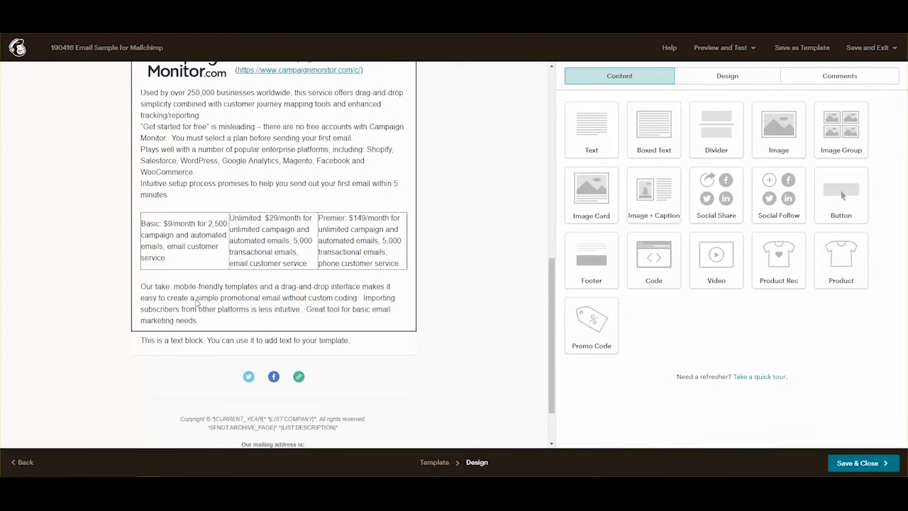
Bold the labels Our take, Basic, Unlimited and Premier.
click(165, 288)
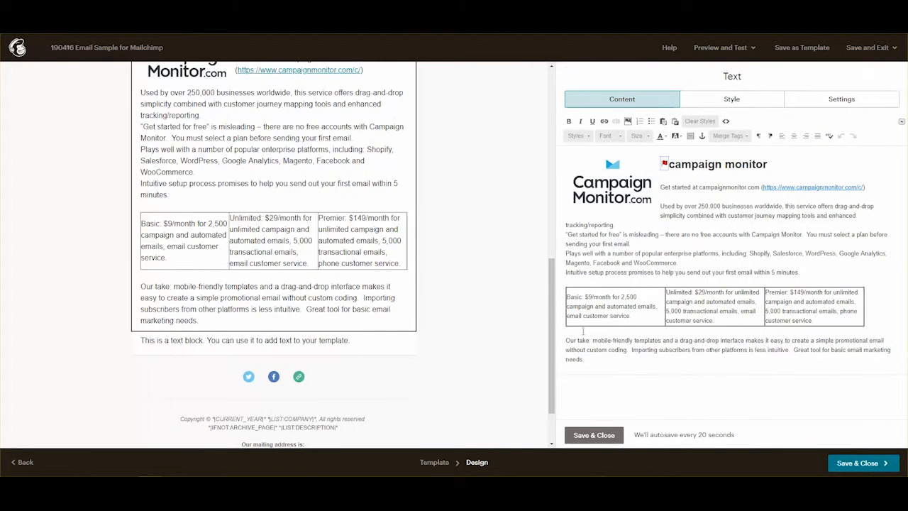
drag(583, 340, 562, 340)
key(ctrl+b)
double_click(573, 297)
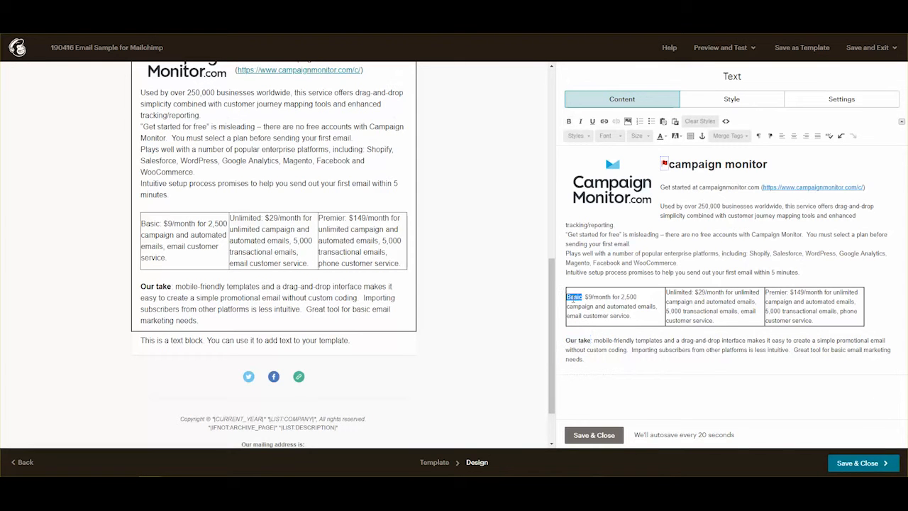
key(ctrl+b)
double_click(676, 292)
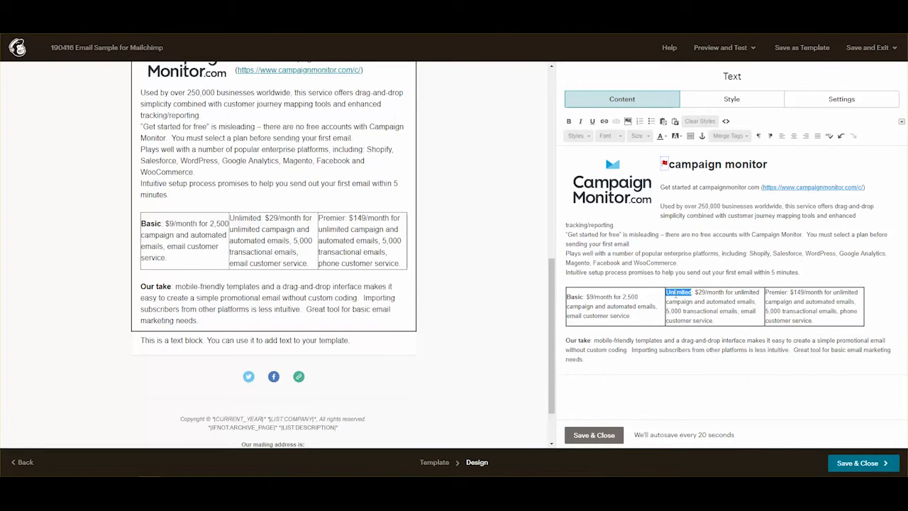
key(ctrl+b)
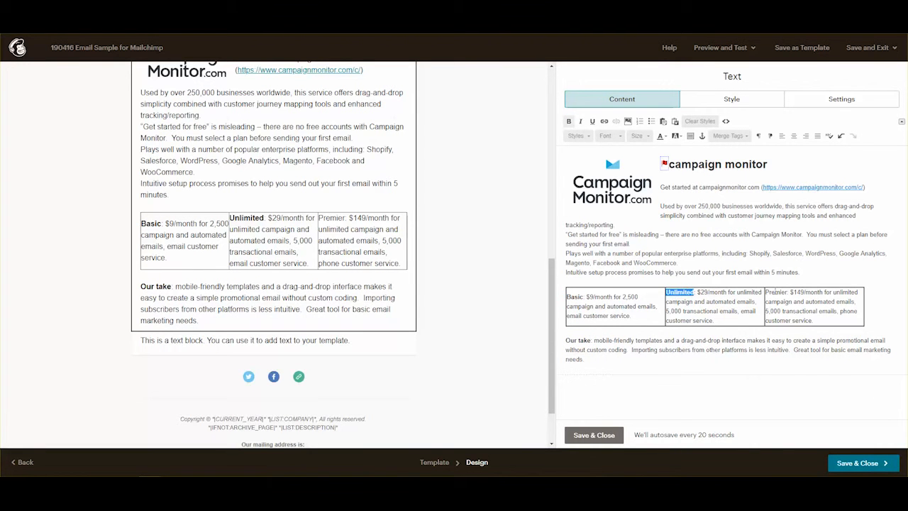
double_click(775, 292)
key(ctrl+b)
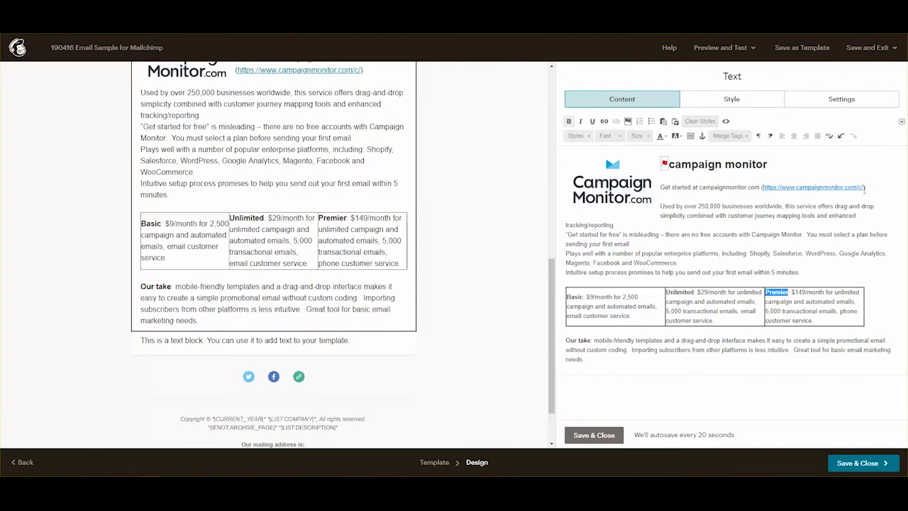
drag(863, 187, 763, 187)
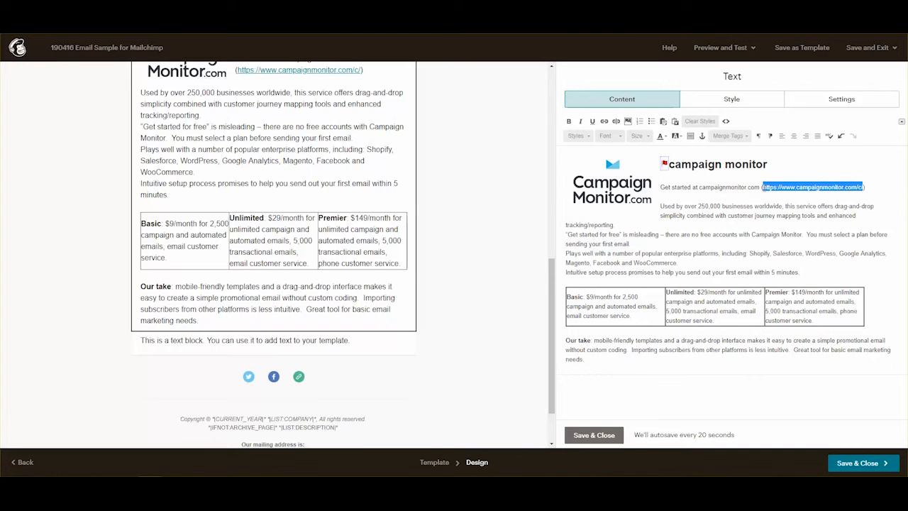
right_click(764, 187)
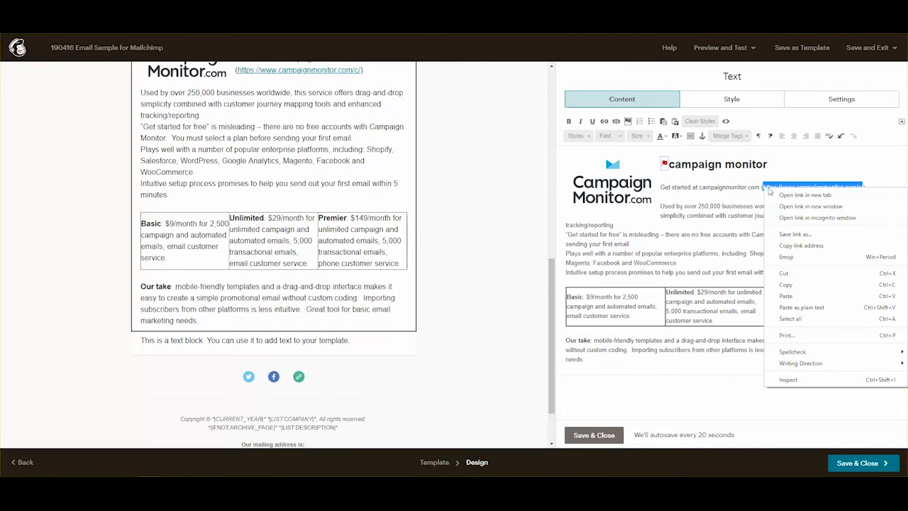
click(785, 285)
drag(760, 187, 705, 187)
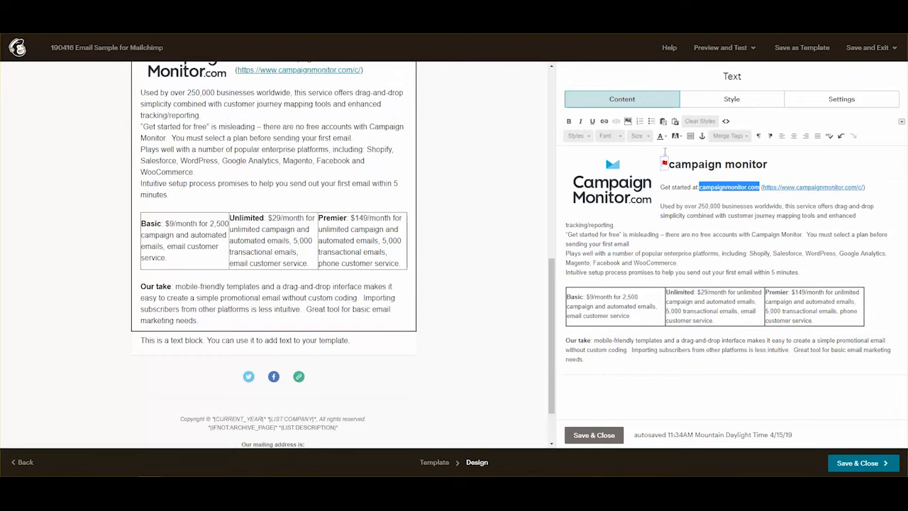
click(605, 122)
right_click(394, 270)
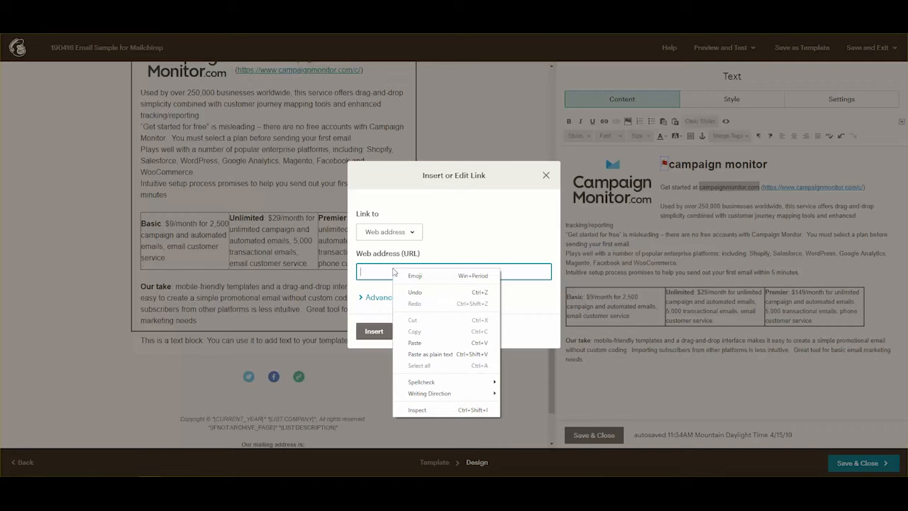
click(424, 344)
click(423, 299)
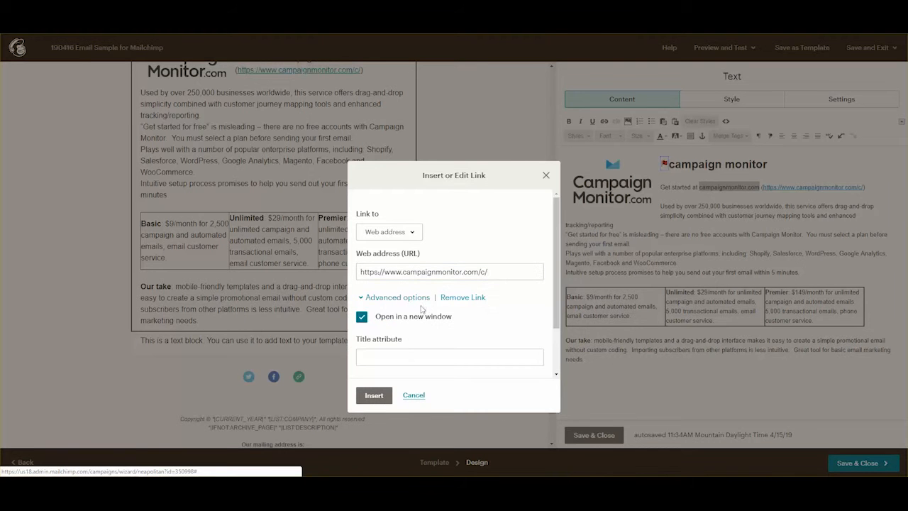
click(374, 395)
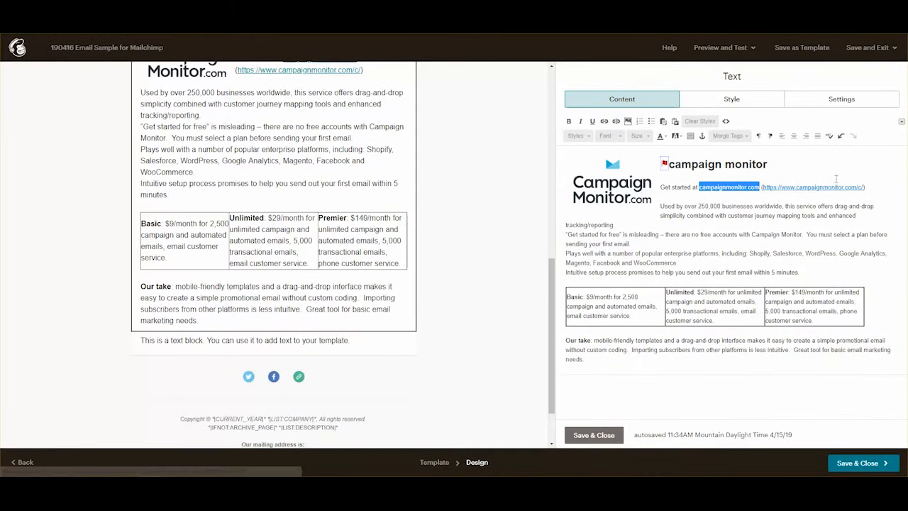
Delete the bracketed URL after the link and save the block.
click(867, 187)
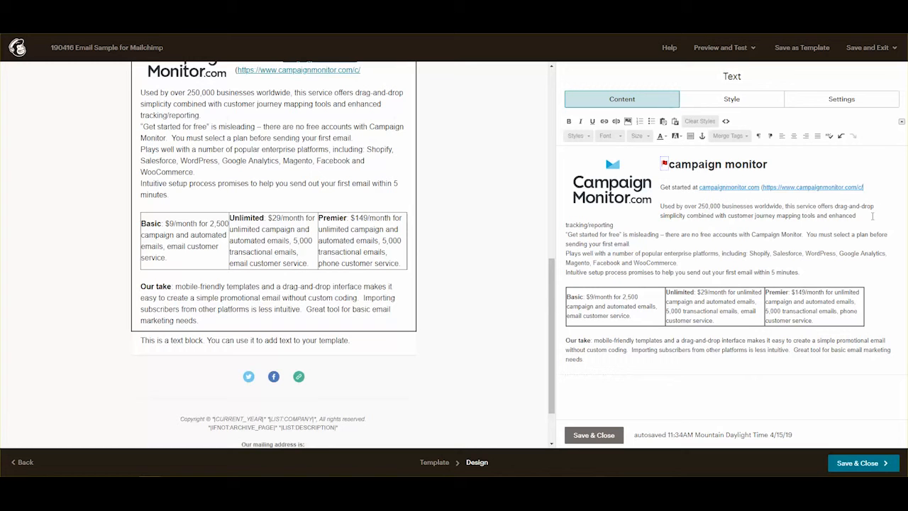
key(BackSpace)
key(BackSpace)
key(BackSpace)
key(BackSpace)
key(BackSpace)
key(BackSpace)
key(BackSpace)
key(BackSpace)
key(BackSpace)
key(BackSpace)
key(BackSpace)
key(BackSpace)
key(BackSpace)
key(BackSpace)
key(BackSpace)
key(BackSpace)
key(BackSpace)
key(BackSpace)
key(BackSpace)
key(BackSpace)
key(BackSpace)
key(BackSpace)
key(BackSpace)
key(BackSpace)
key(BackSpace)
key(BackSpace)
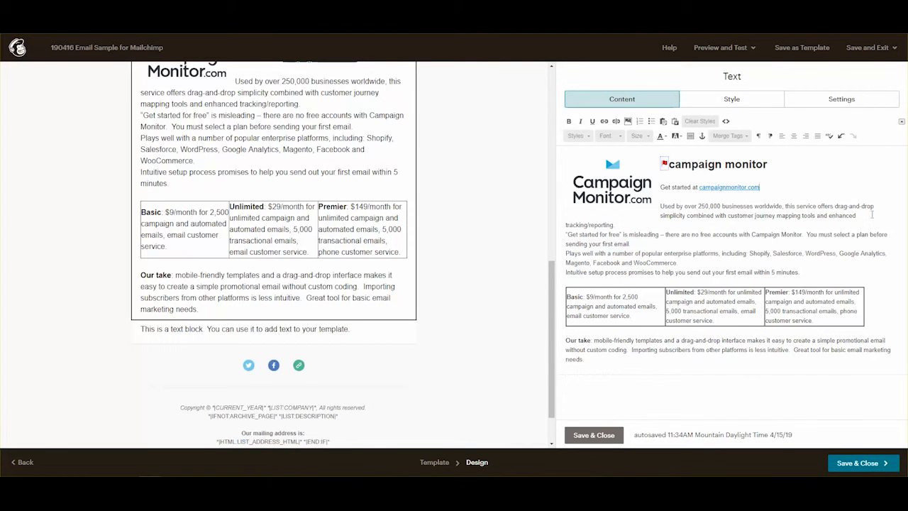
click(592, 435)
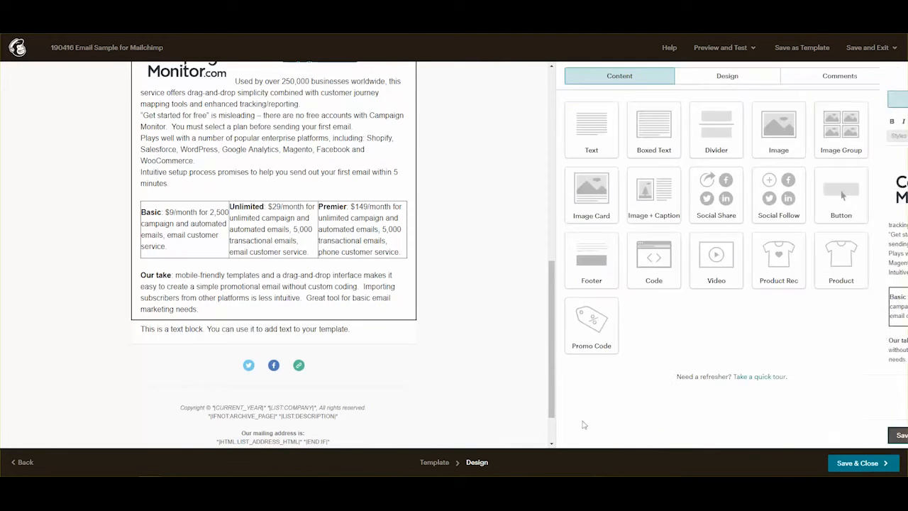
Replace the placeholder sentence with the pasted Mailchimp section and pricing table, then save.
scroll(341, 264, up, 2)
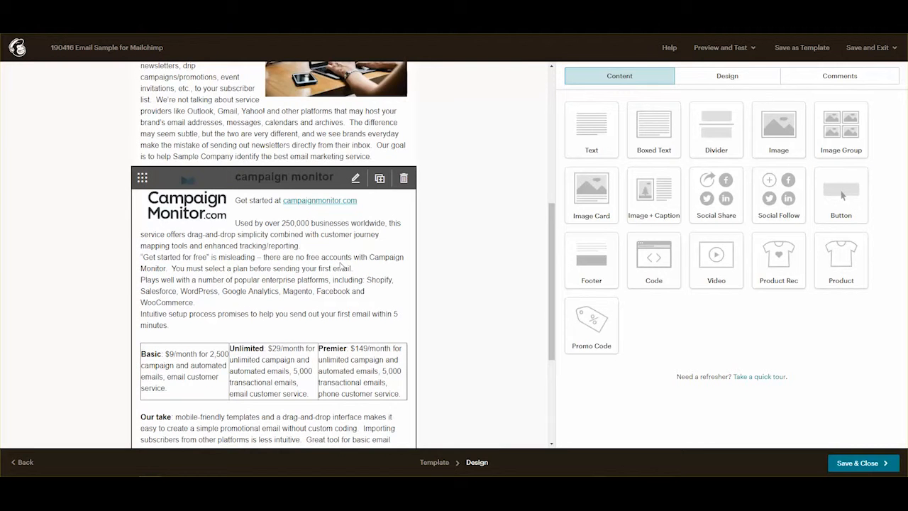
scroll(341, 266, down, 3)
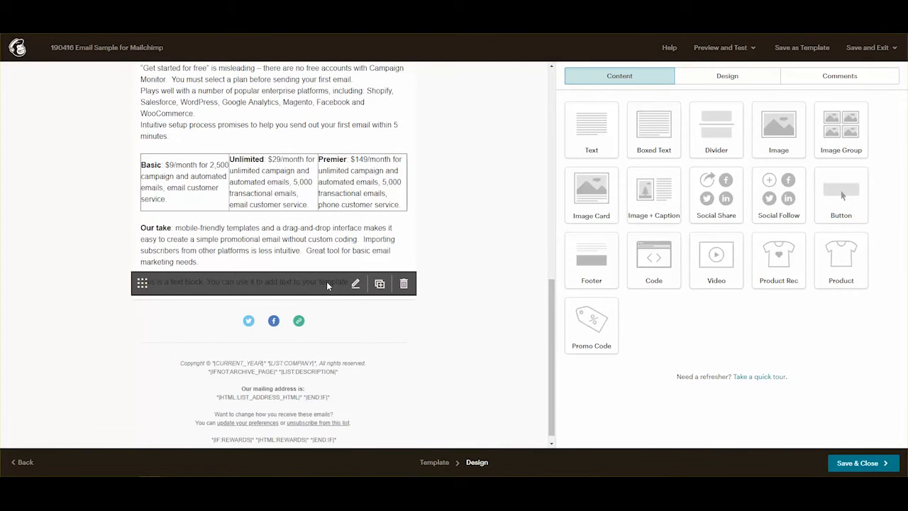
click(327, 281)
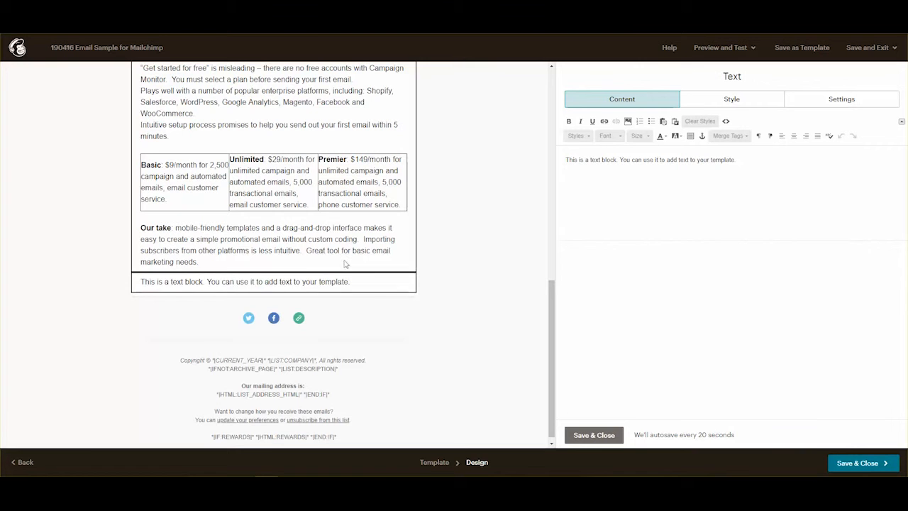
drag(745, 159, 557, 160)
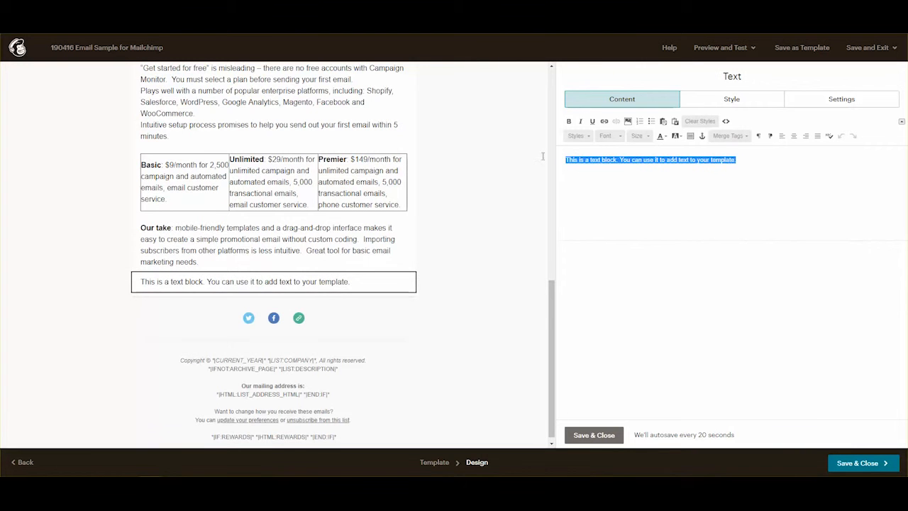
key(ctrl+v)
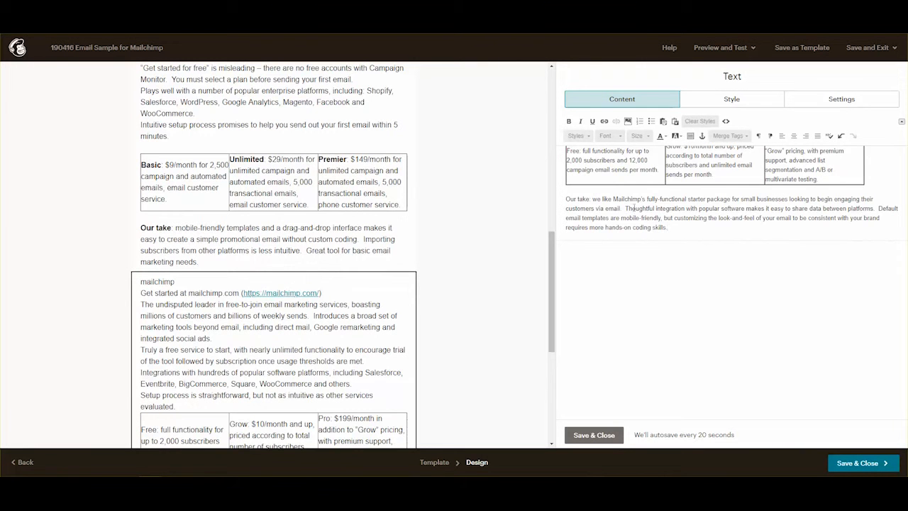
click(611, 436)
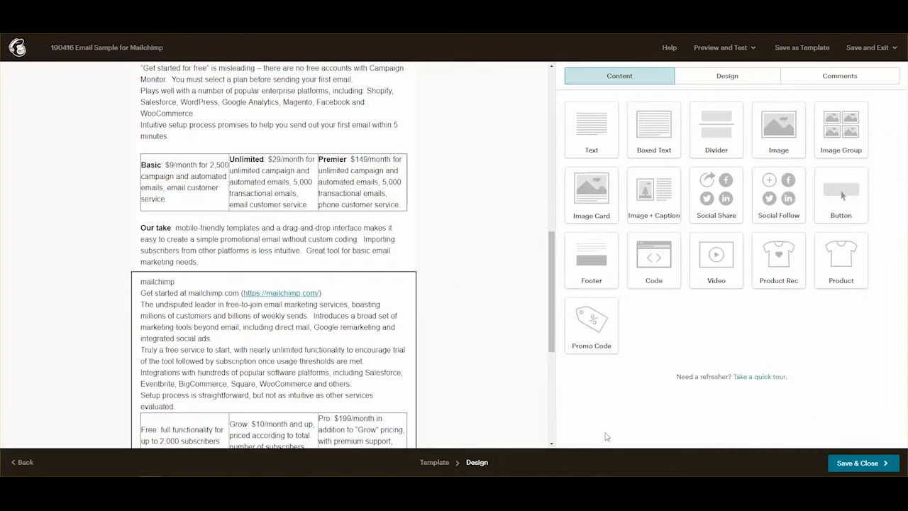
click(358, 328)
Make the mailchimp heading bold at font size 24.
double_click(575, 160)
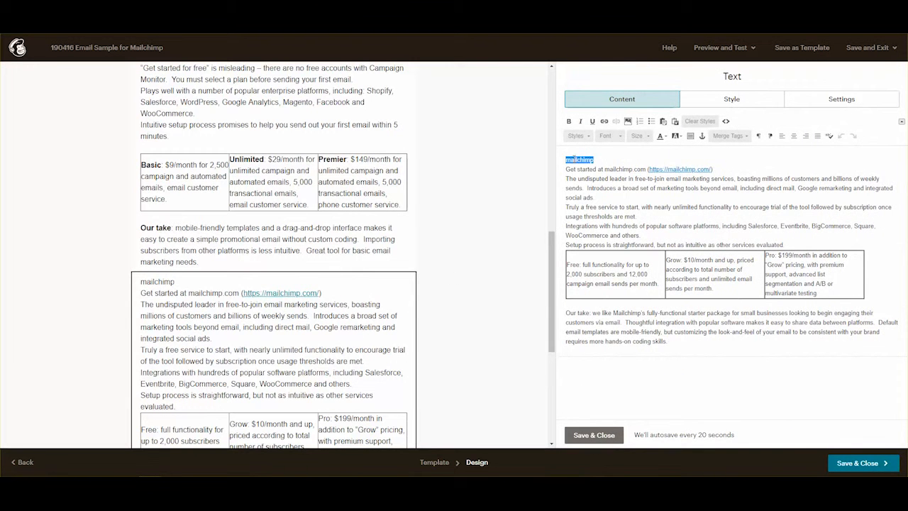
key(ctrl+b)
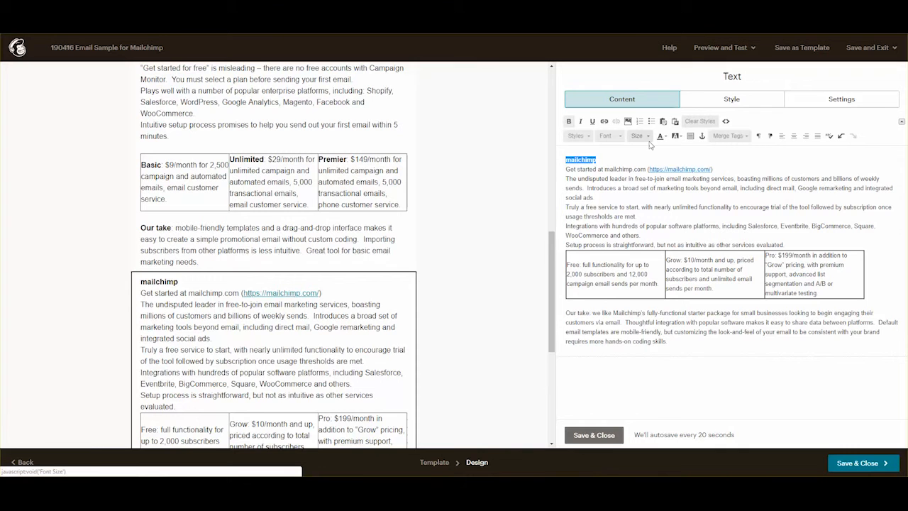
click(637, 136)
click(637, 202)
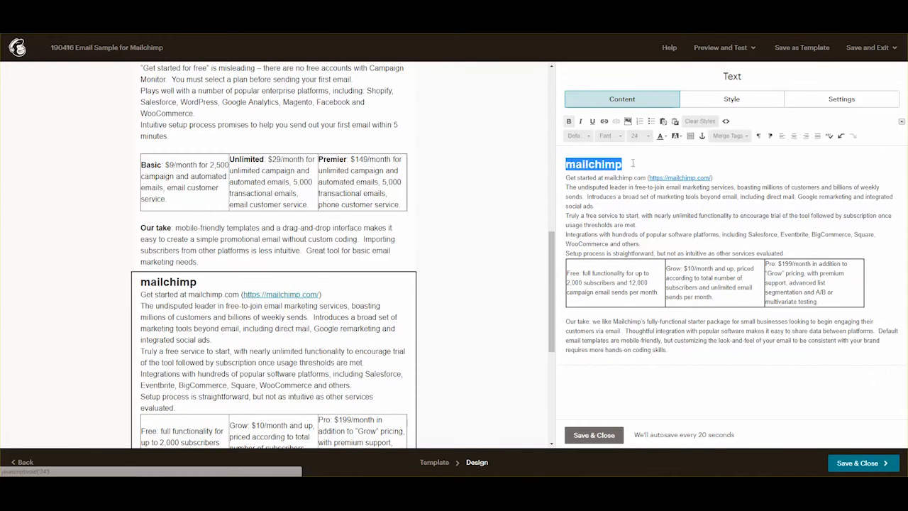
Add blank lines after the heading, the Get started line and the Setup process paragraph.
click(640, 164)
key(Return)
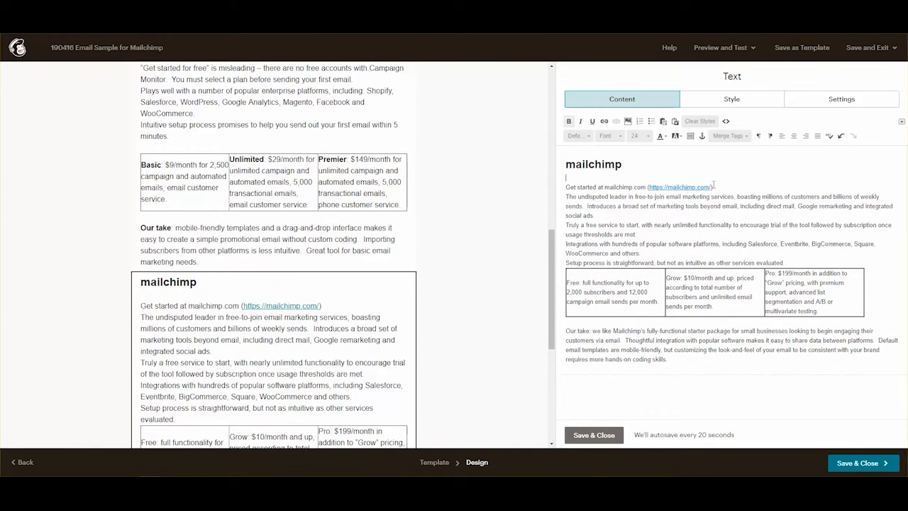
click(721, 187)
key(Return)
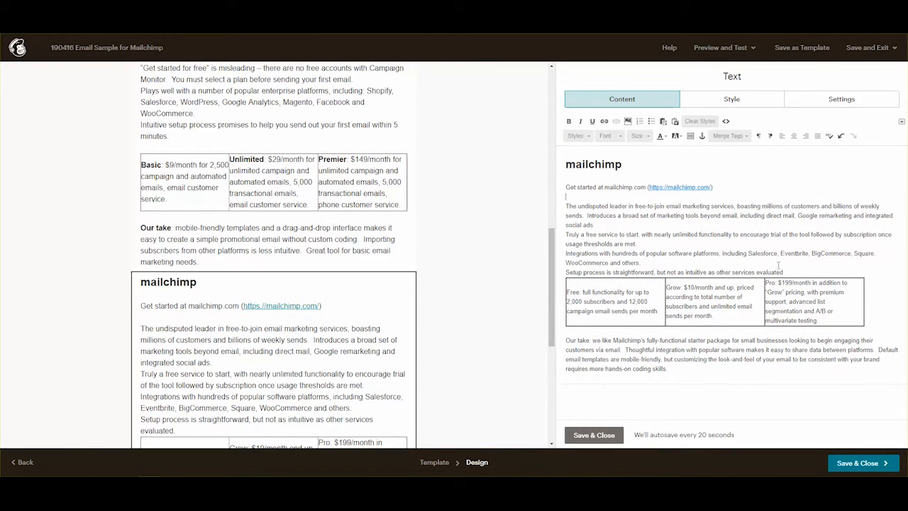
click(805, 274)
key(Return)
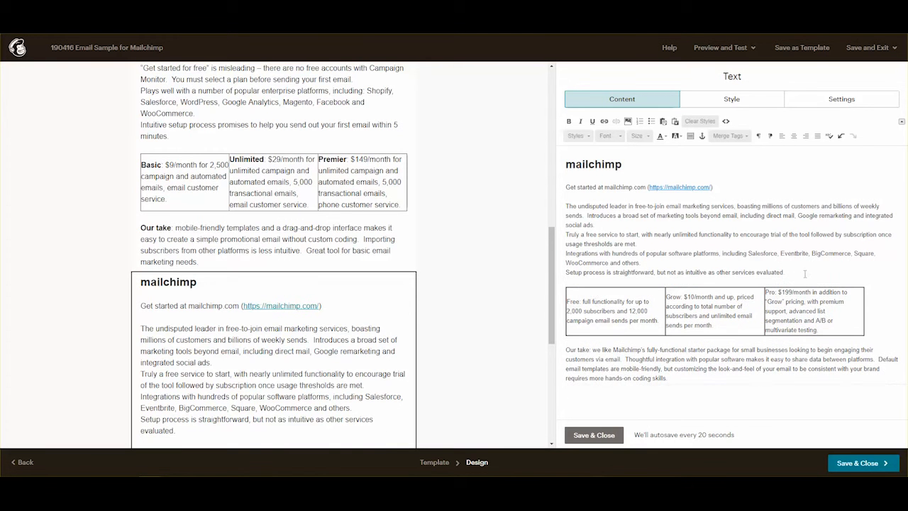
Bold the plan labels Free, Grow and Pro and the Our take label.
double_click(574, 301)
key(ctrl+b)
drag(667, 298, 681, 298)
key(ctrl+b)
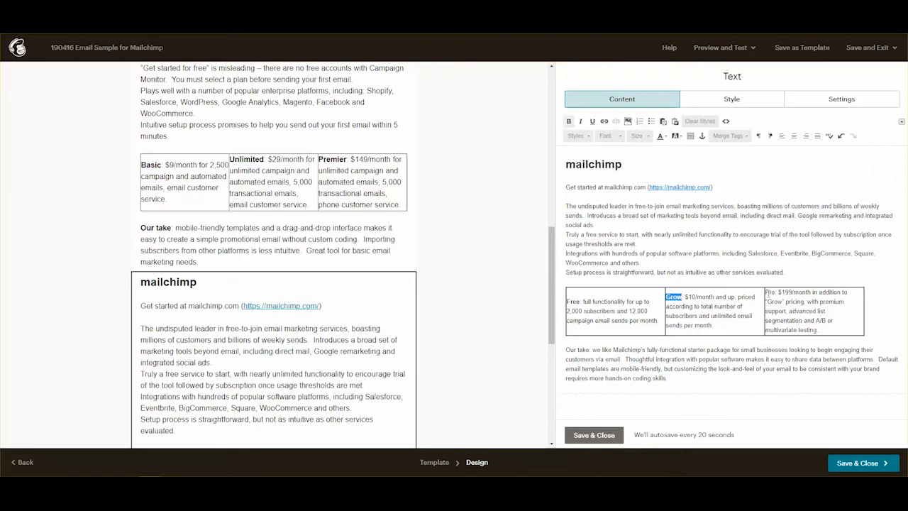
drag(767, 293, 775, 292)
key(ctrl+b)
drag(589, 350, 565, 350)
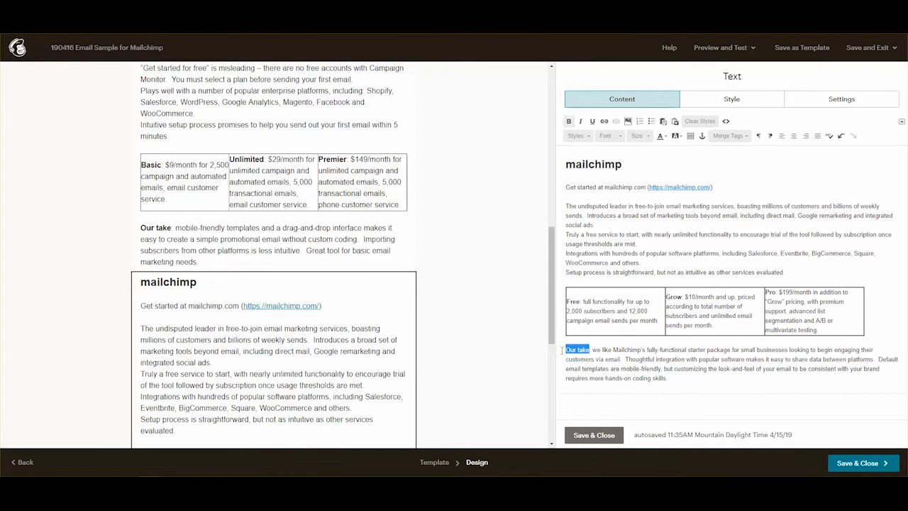
key(ctrl+b)
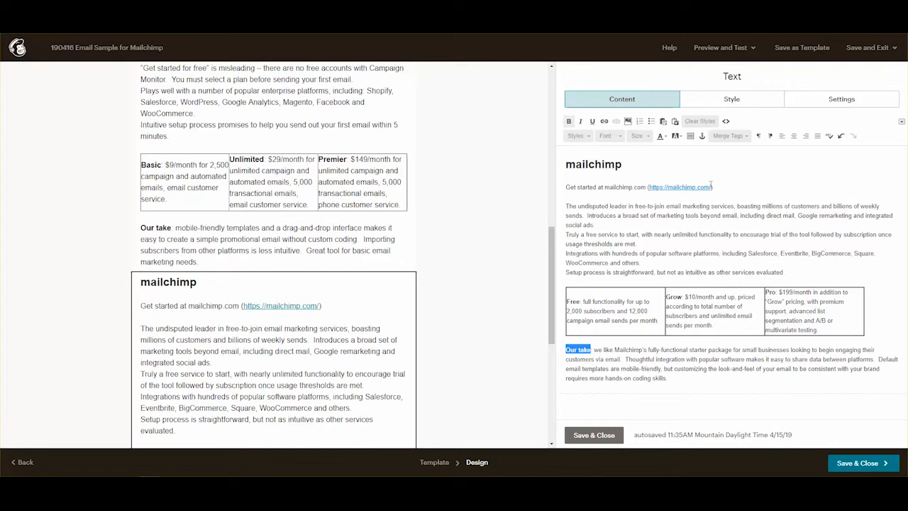
drag(712, 187, 648, 187)
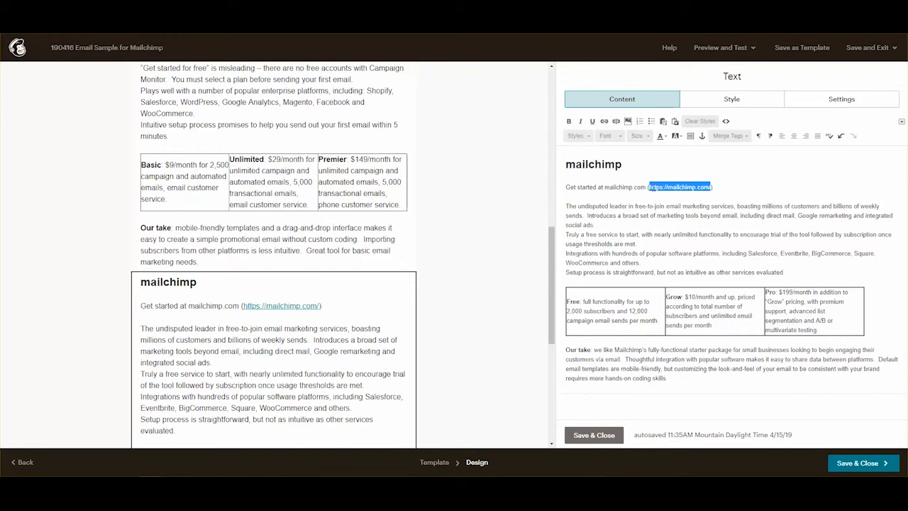
right_click(656, 186)
click(681, 284)
drag(647, 187, 605, 188)
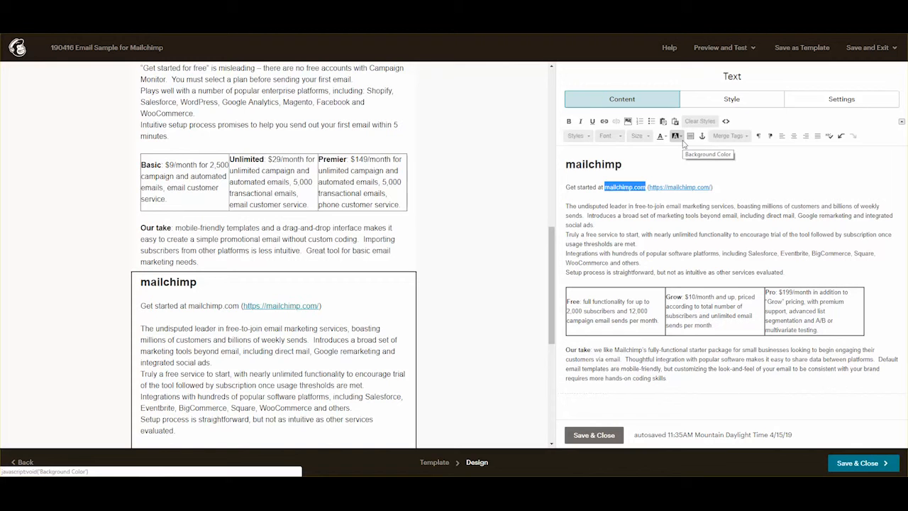
click(603, 120)
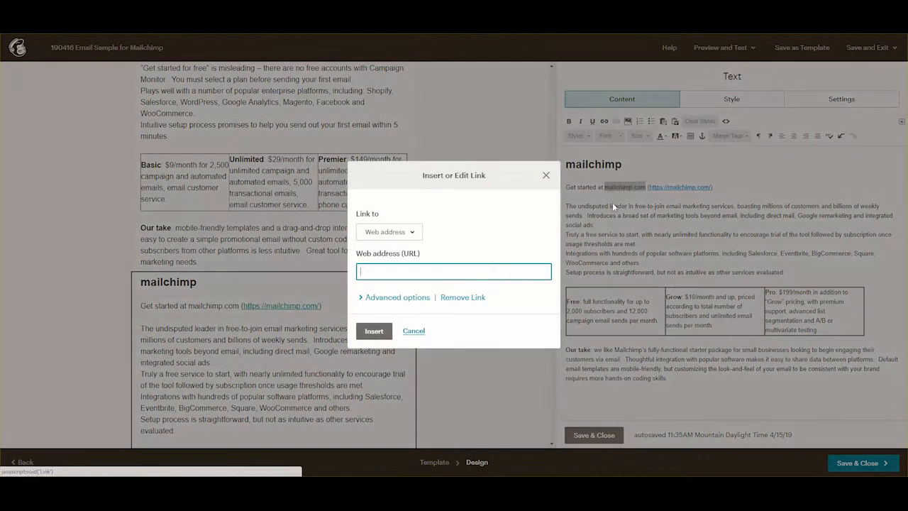
text(v)
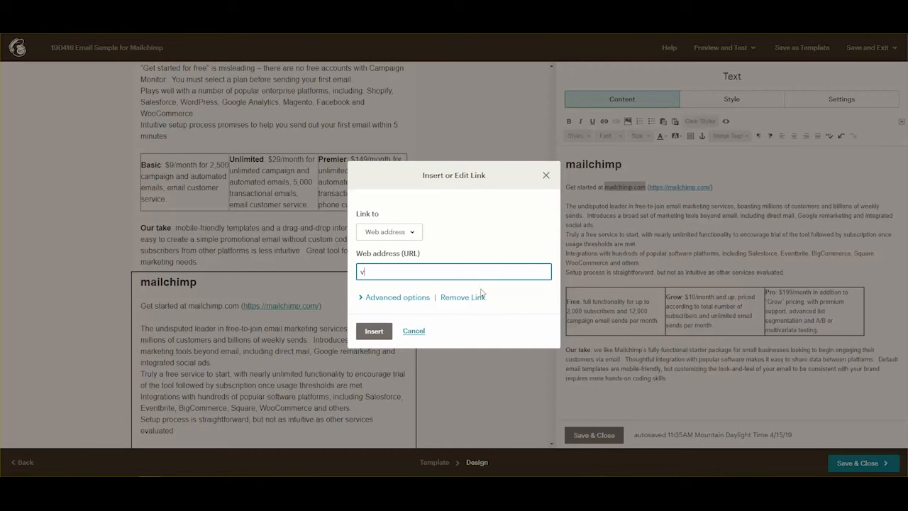
key(BackSpace)
key(ctrl+v)
click(373, 331)
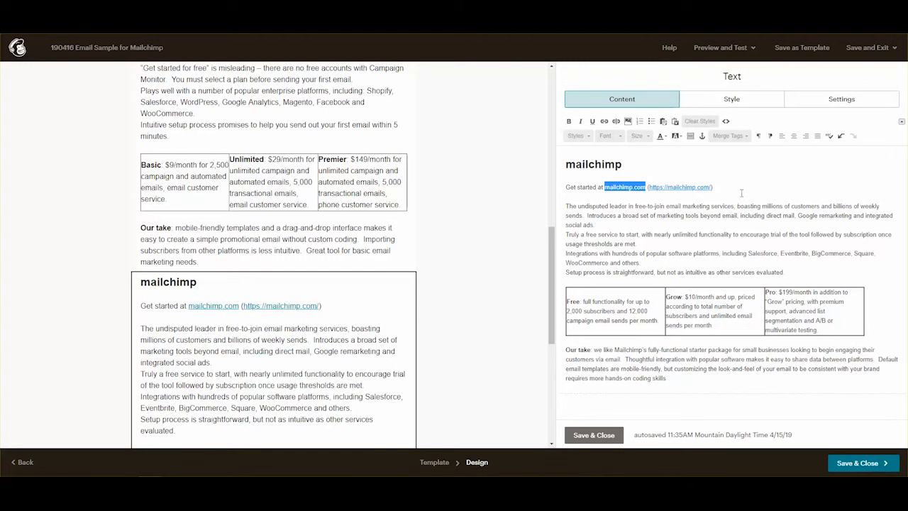
Delete the bracketed address after the link and save the block.
click(735, 189)
key(BackSpace)
key(BackSpace)
key(BackSpace)
key(BackSpace)
key(BackSpace)
key(BackSpace)
key(BackSpace)
key(BackSpace)
key(BackSpace)
key(BackSpace)
key(BackSpace)
key(BackSpace)
key(BackSpace)
key(BackSpace)
key(BackSpace)
key(BackSpace)
key(BackSpace)
key(BackSpace)
key(BackSpace)
key(BackSpace)
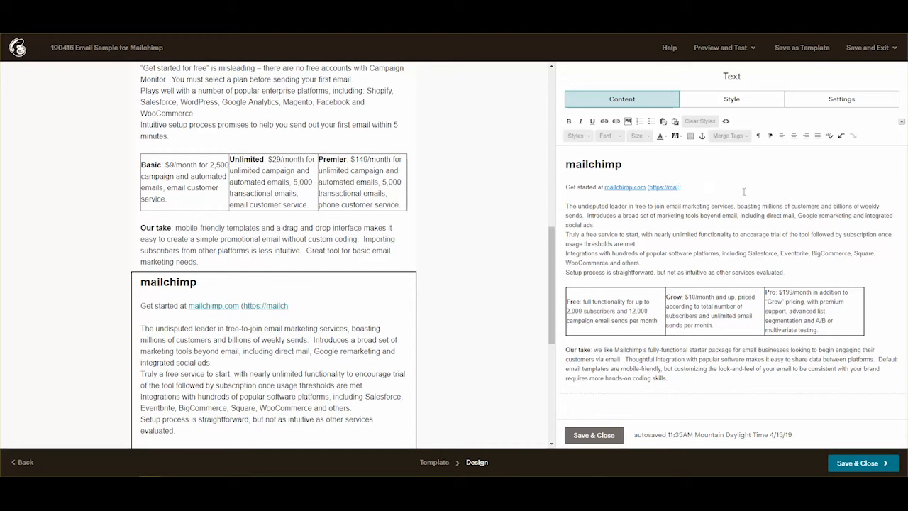
key(BackSpace)
key(BackSpace)
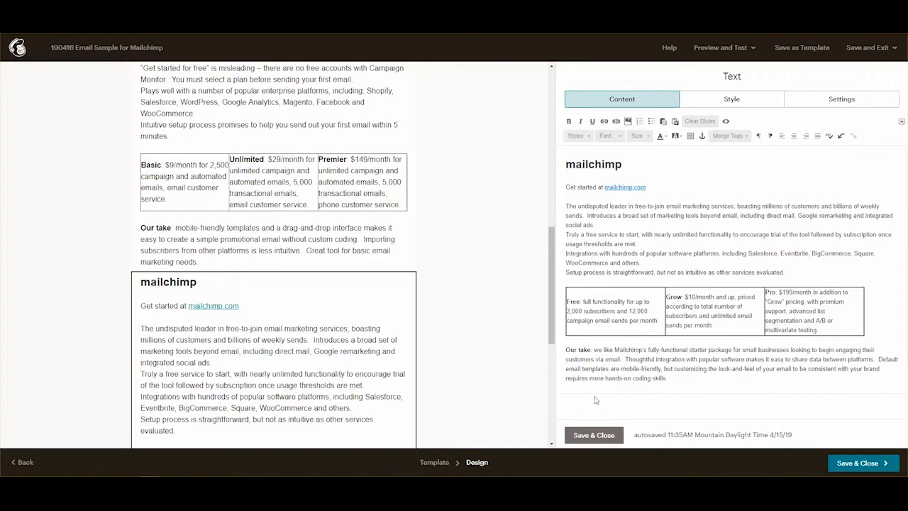
click(595, 434)
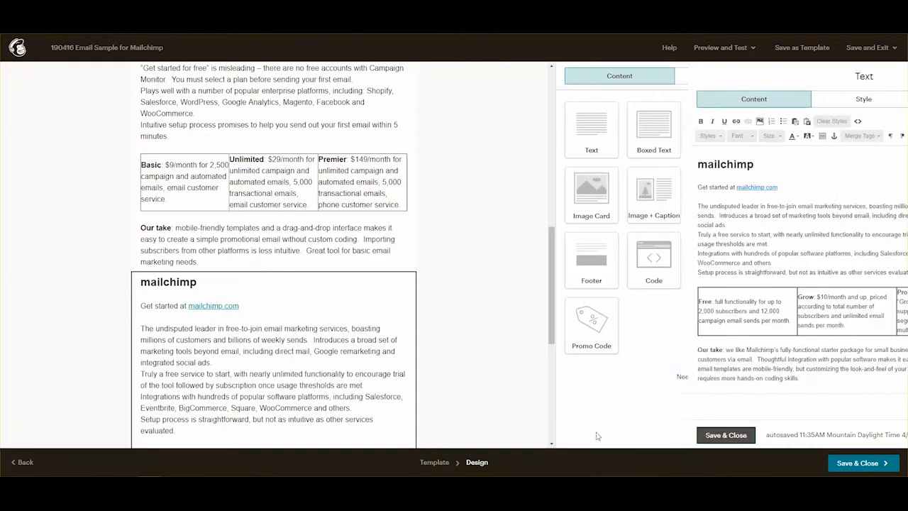
Insert the Mailchimp logo at width 200 with alt text 'Mailchimp logo for Mailchimp sample email'.
click(310, 329)
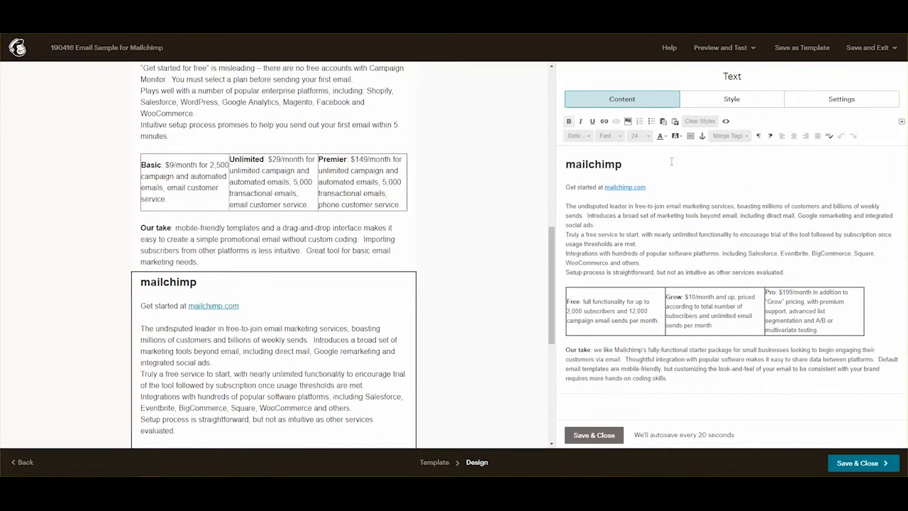
click(628, 121)
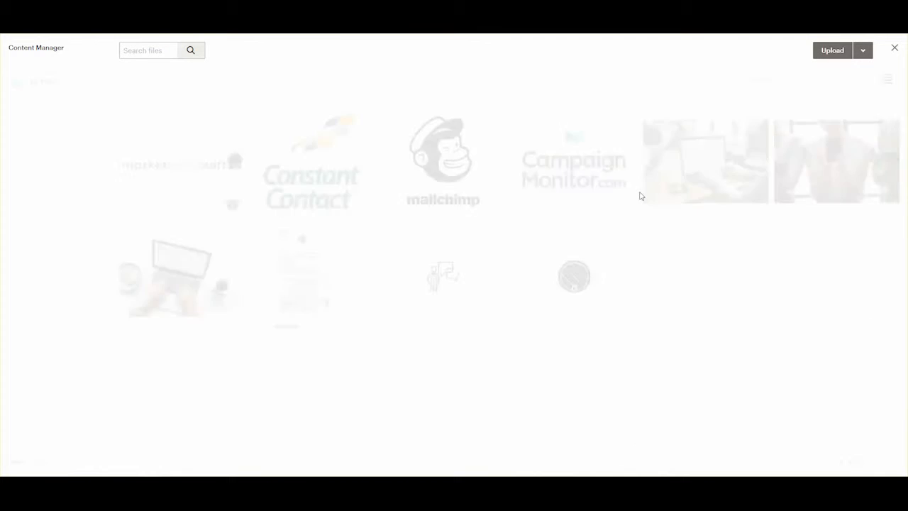
click(454, 163)
double_click(454, 162)
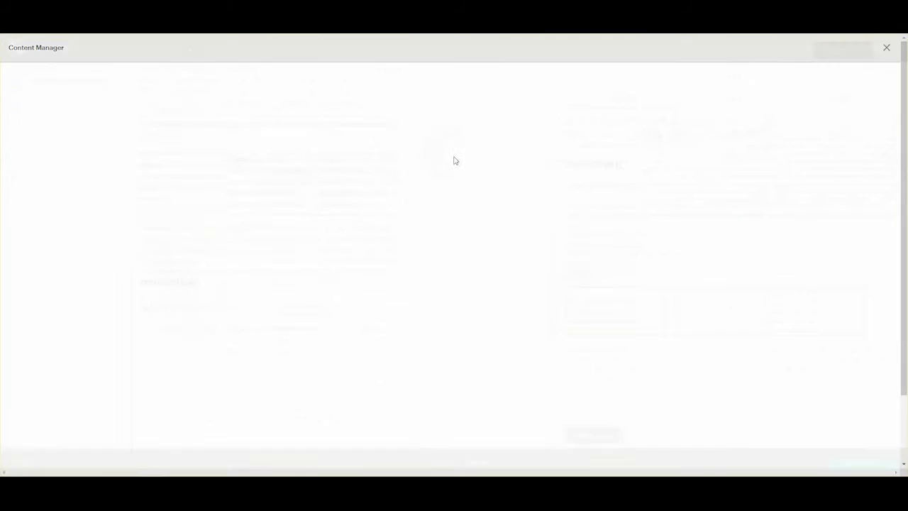
drag(57, 186, 8, 185)
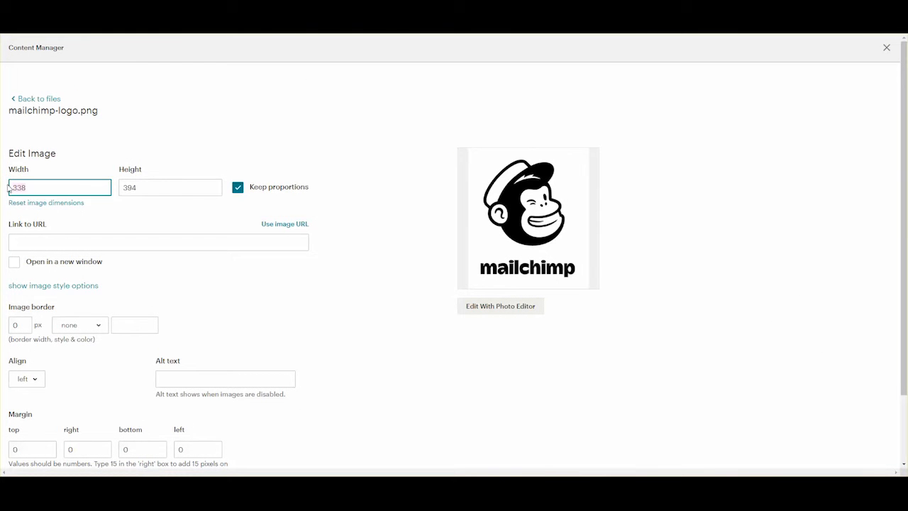
text(200)
scroll(177, 327, down, 1)
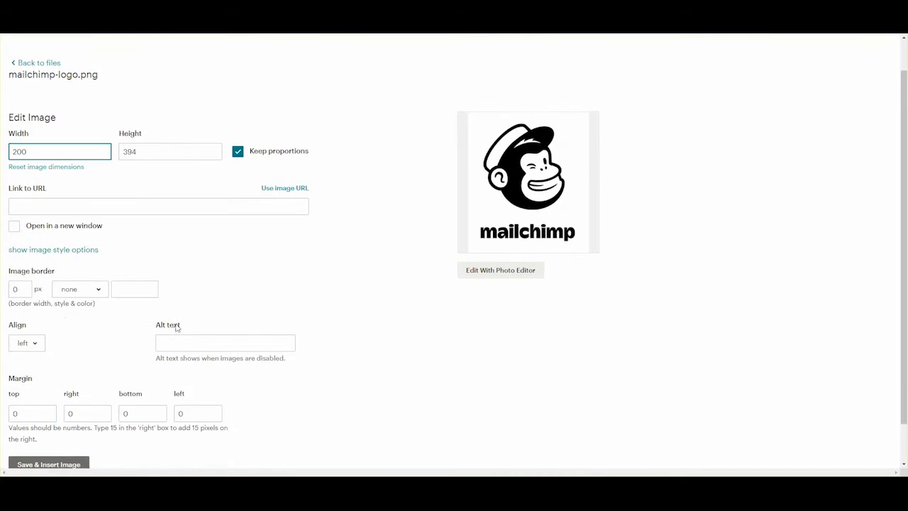
click(234, 339)
text(Mailchimp logo for Mailchimp s)
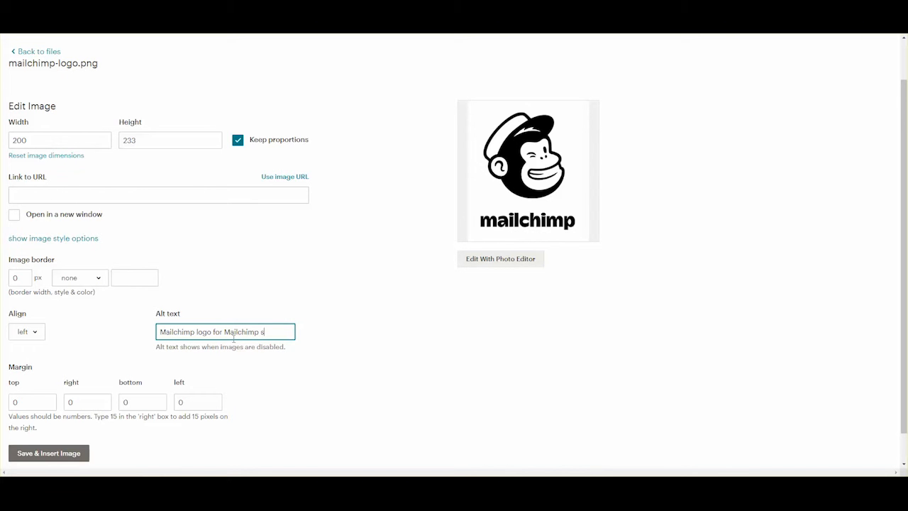
text(ample email)
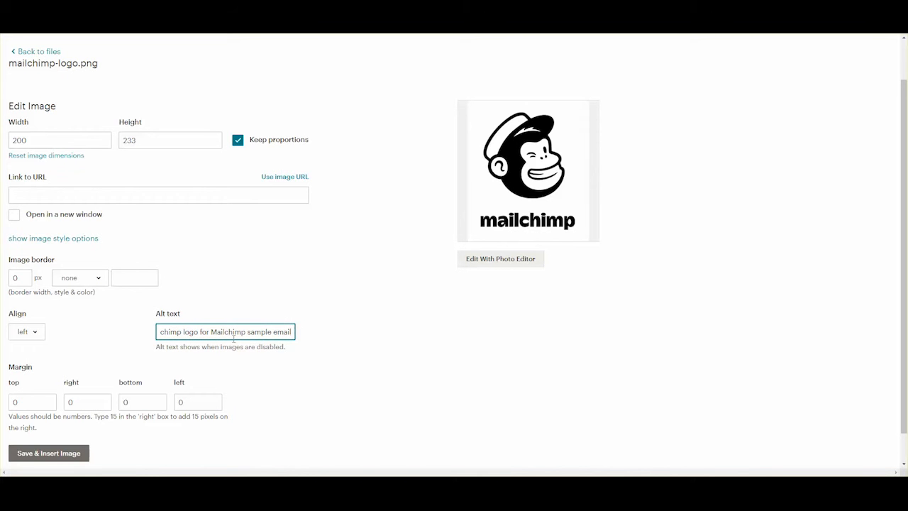
click(48, 453)
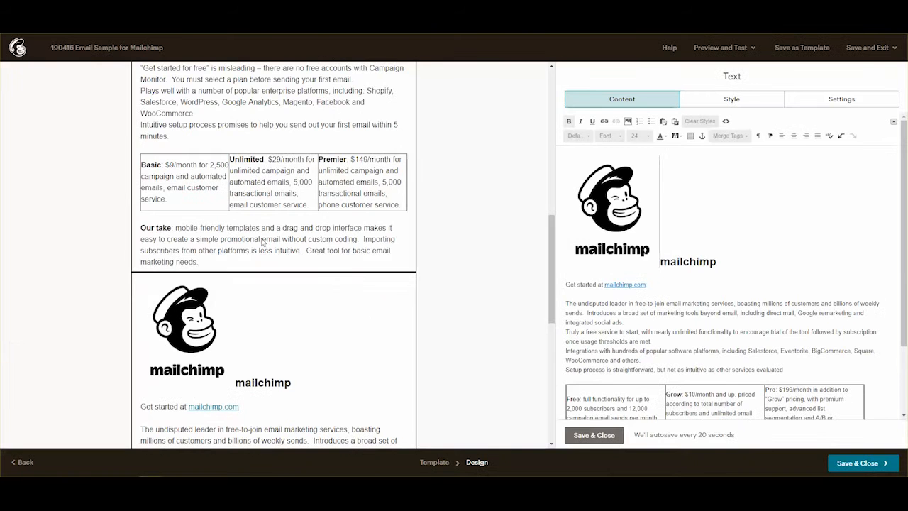
Set the logo's alignment to left, then save and close the text block.
scroll(334, 234, up, 10)
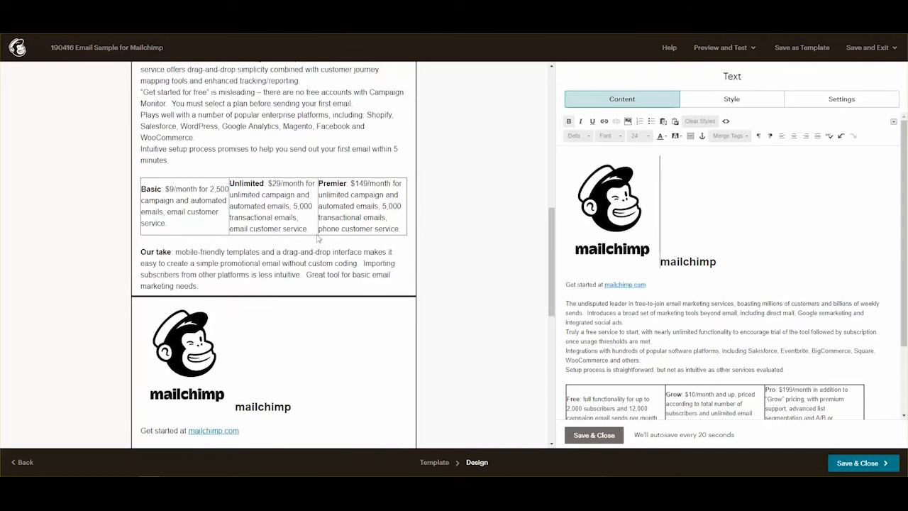
scroll(317, 239, down, 10)
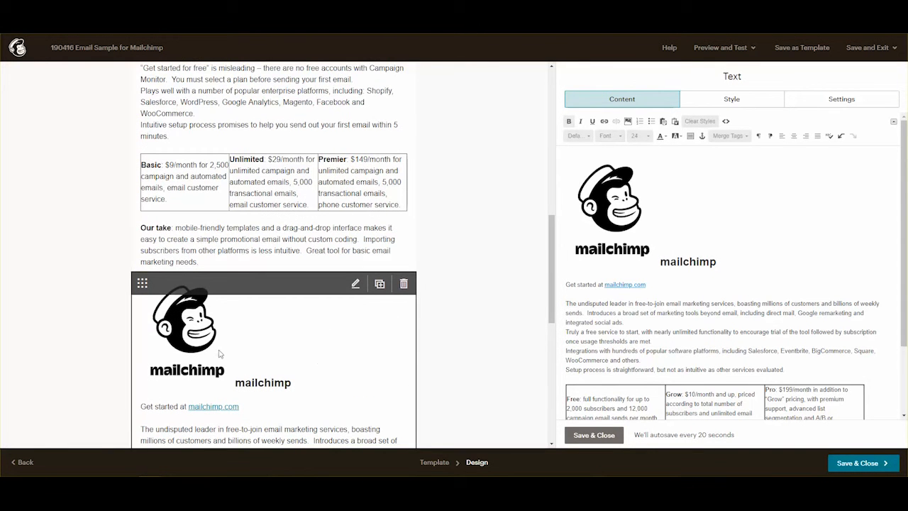
double_click(627, 217)
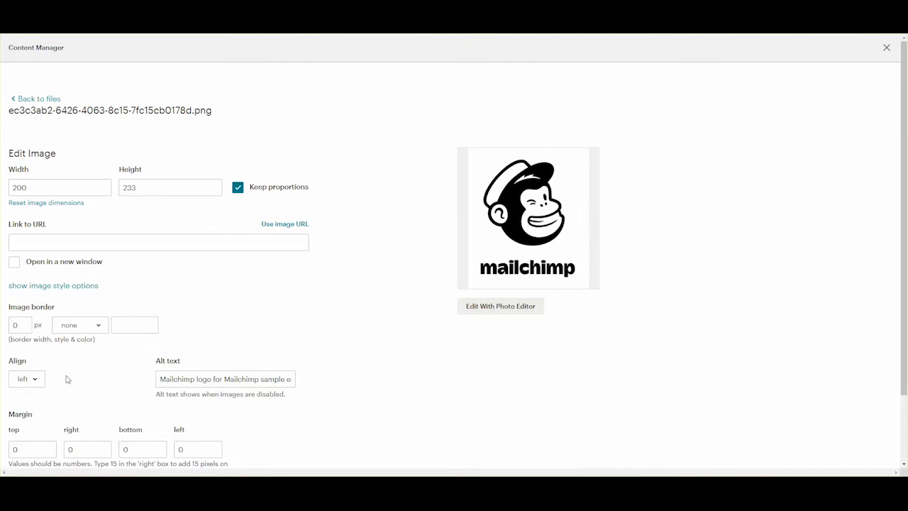
click(28, 379)
click(49, 318)
scroll(360, 311, down, 2)
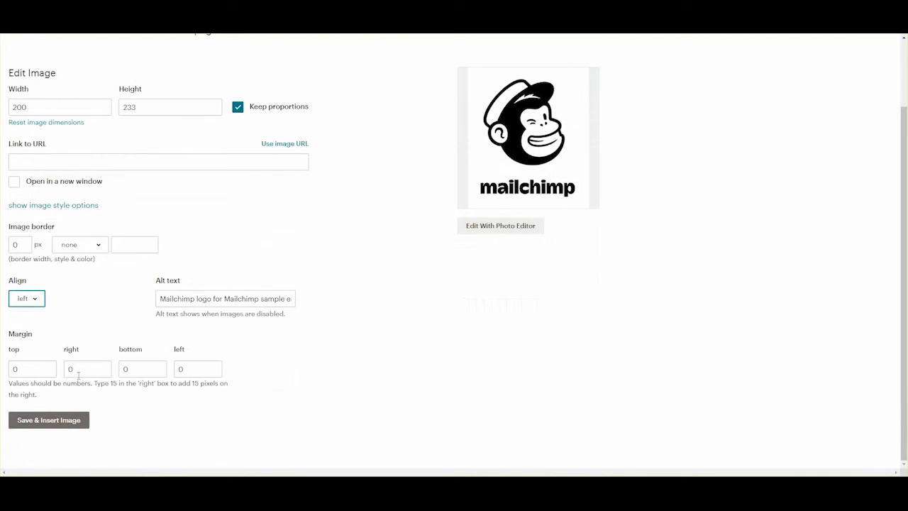
click(63, 421)
click(756, 253)
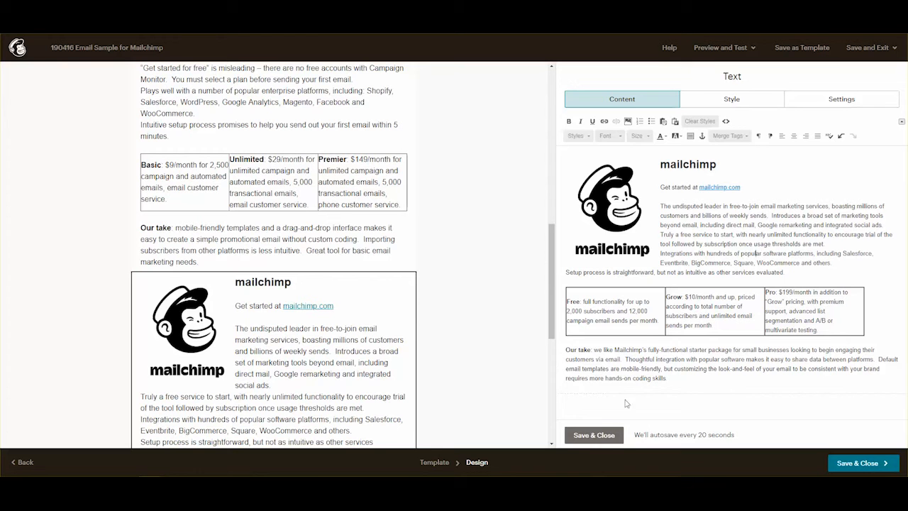
click(595, 437)
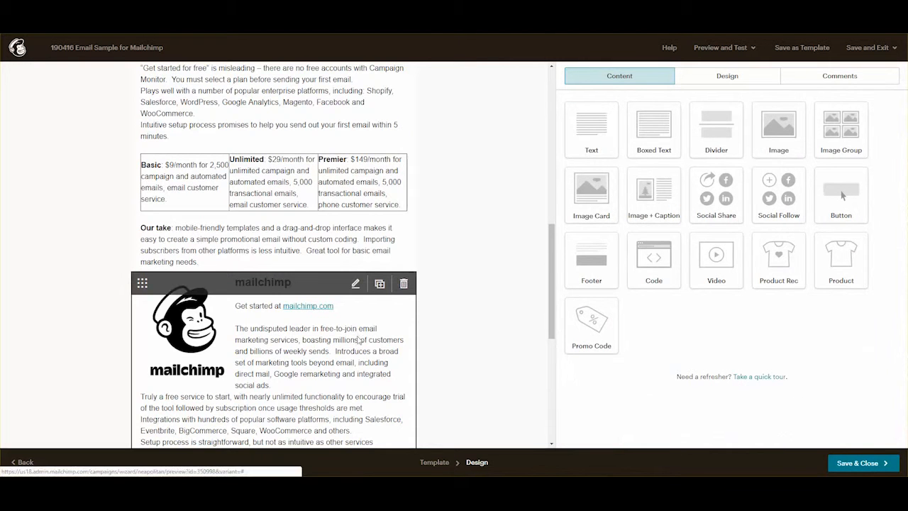
Drop a Text block below the Mailchimp section, paste the Constant Contact content over its placeholder, and save.
scroll(358, 341, up, 3)
scroll(358, 340, down, 8)
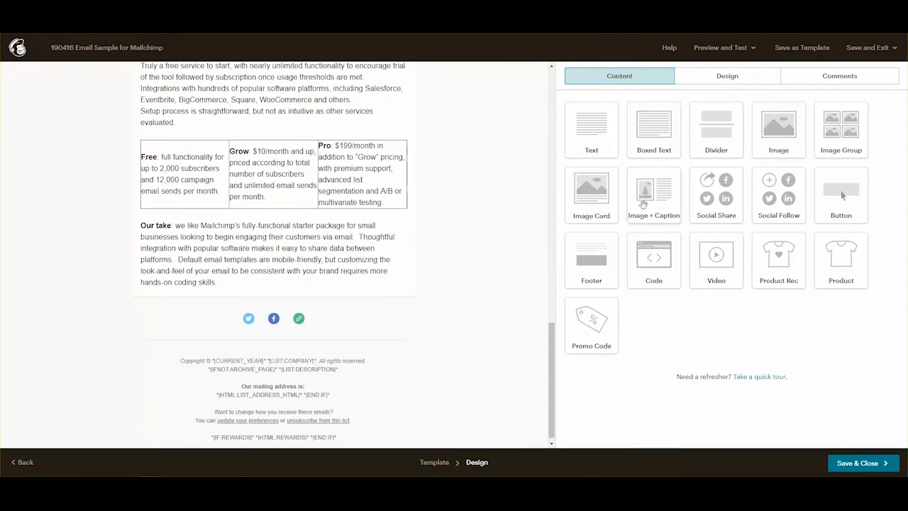
drag(588, 138, 276, 306)
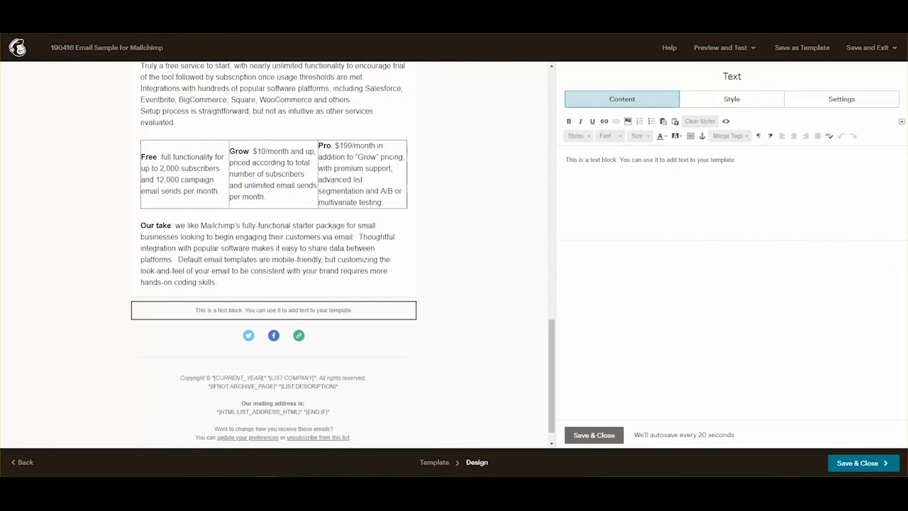
drag(770, 161, 507, 157)
key(ctrl+v)
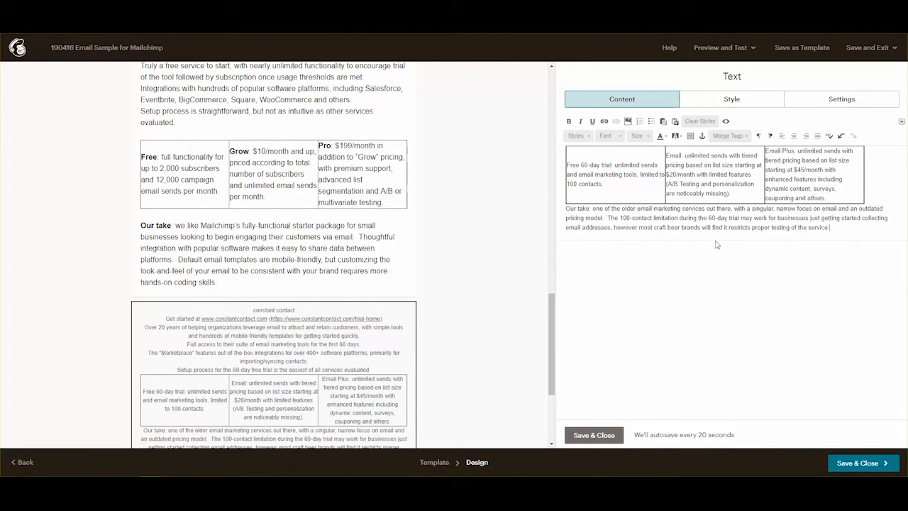
click(594, 435)
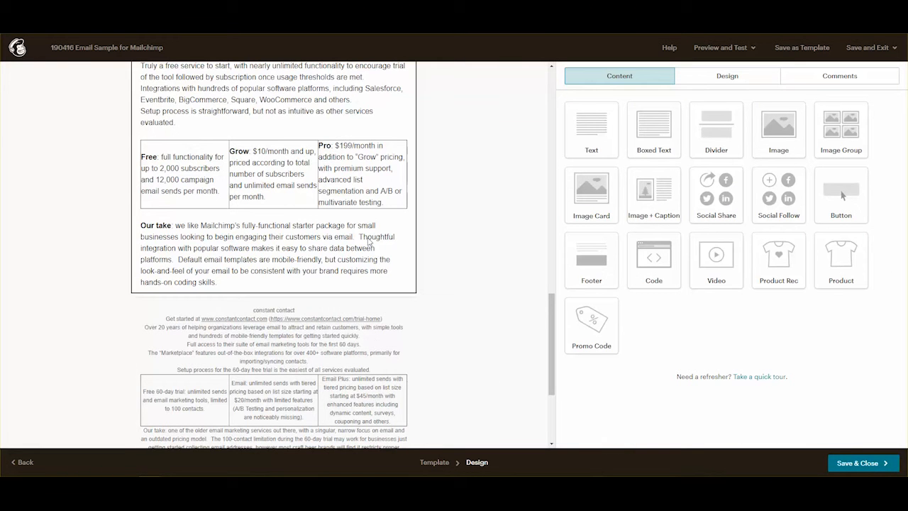
Make the constant contact heading bold at font size 24.
click(348, 349)
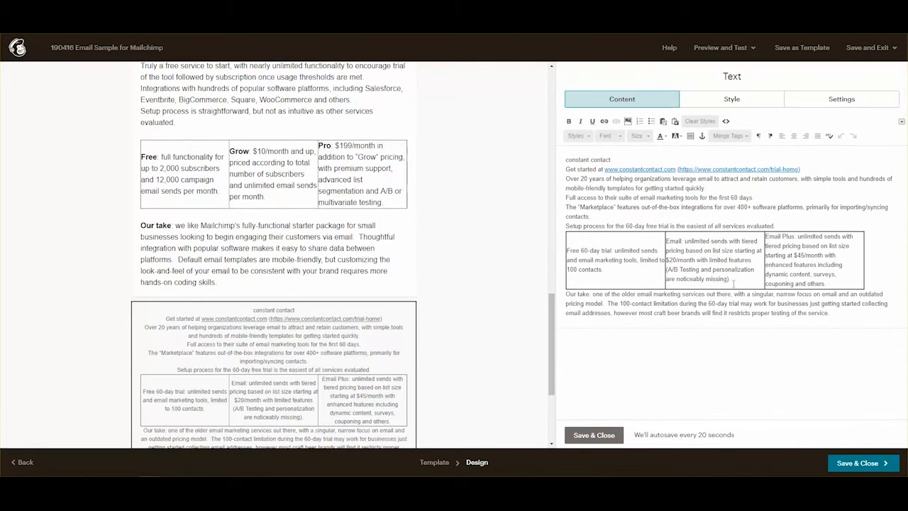
drag(611, 160, 565, 159)
click(568, 122)
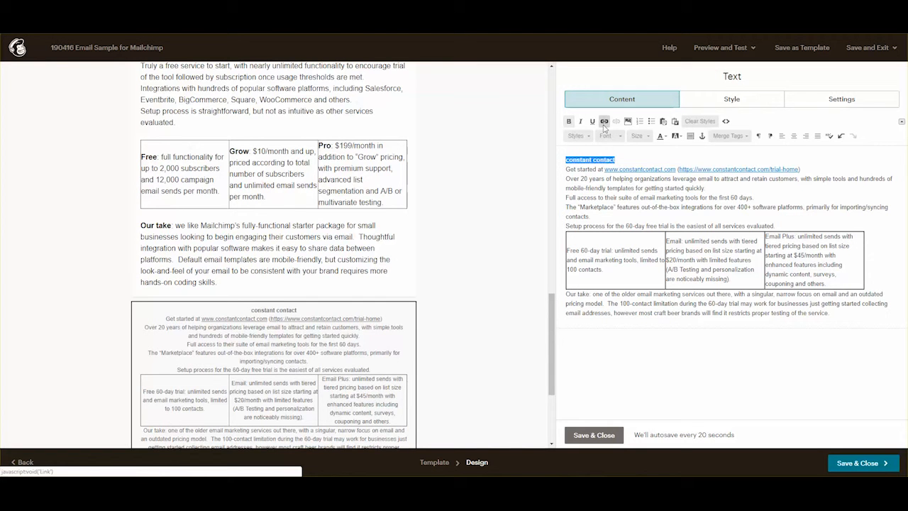
click(646, 136)
click(637, 202)
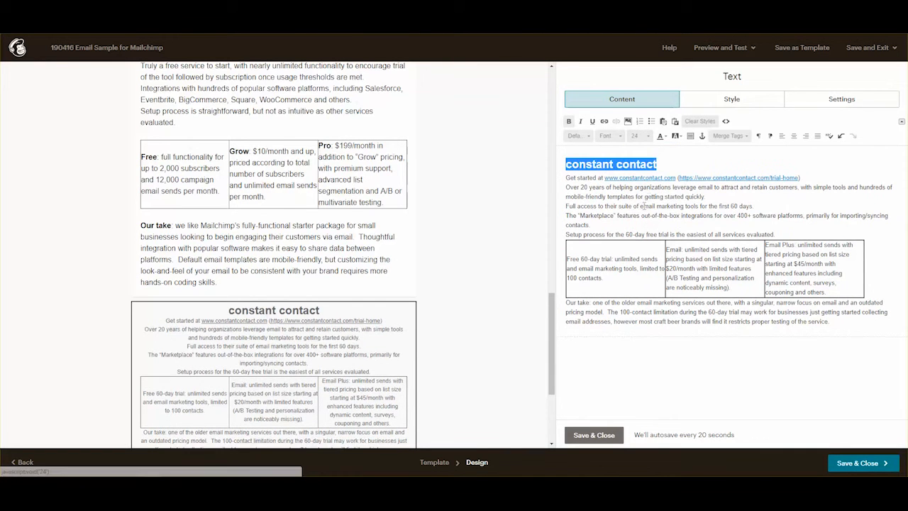
Add blank lines after the heading, Get started and Setup process lines, and above Our take.
click(670, 163)
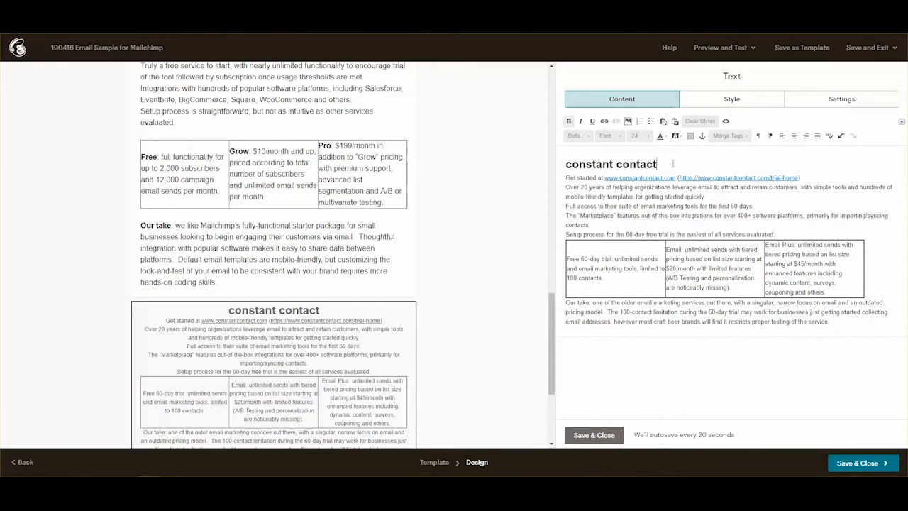
key(Return)
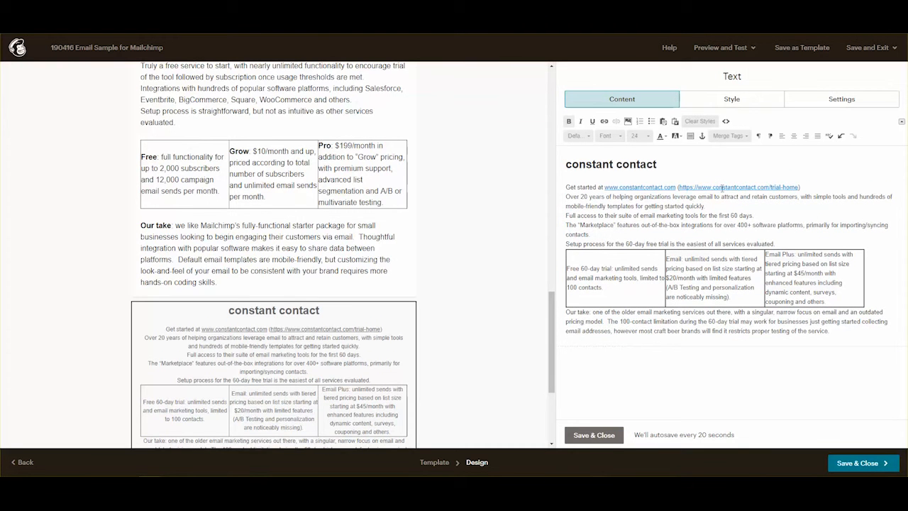
click(802, 186)
key(Return)
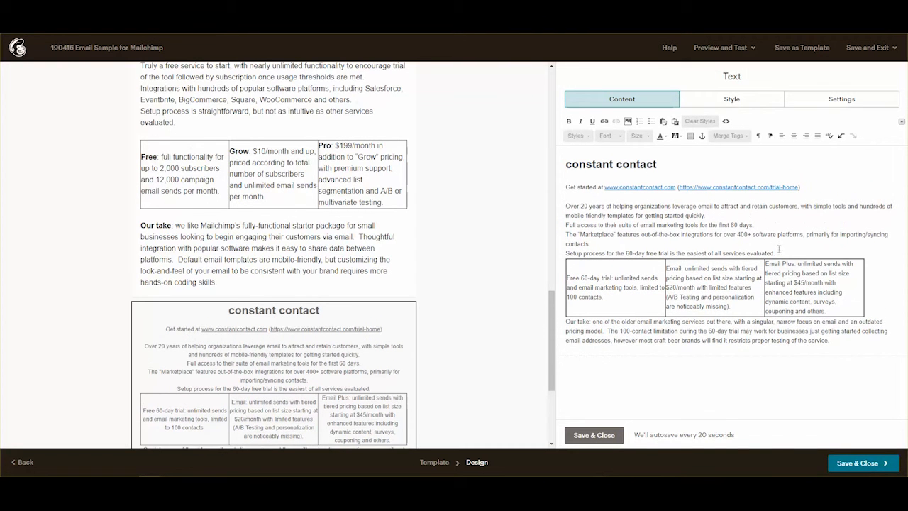
click(779, 253)
key(Return)
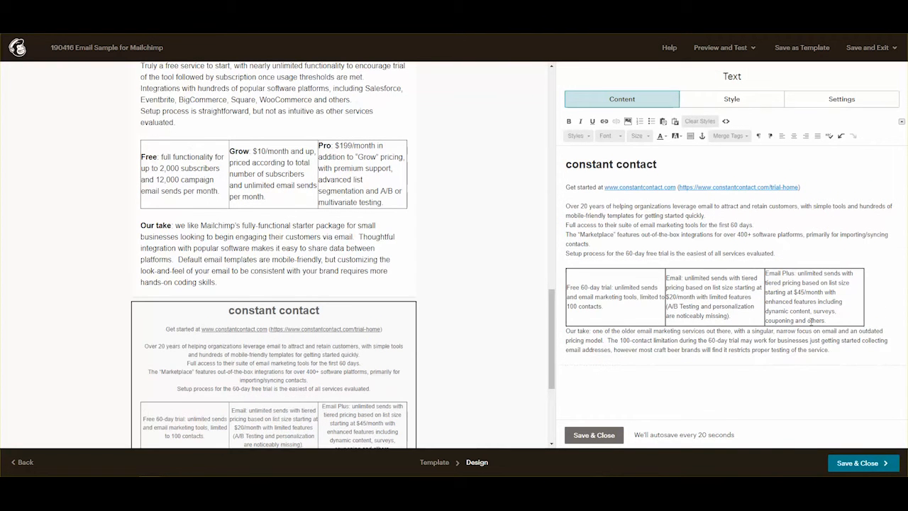
click(567, 330)
key(Return)
Bold the labels Our take, Free 60-day trial, Email and Email Plus.
drag(565, 341, 586, 341)
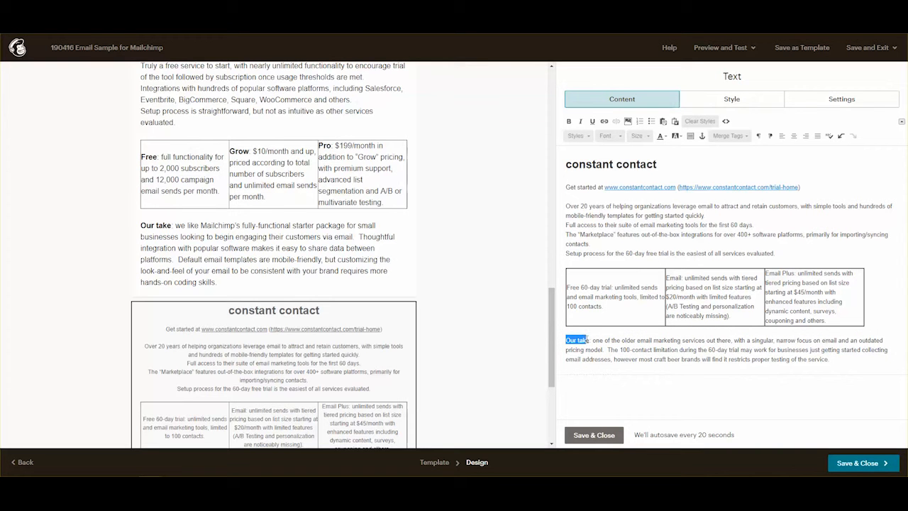
key(ctrl+b)
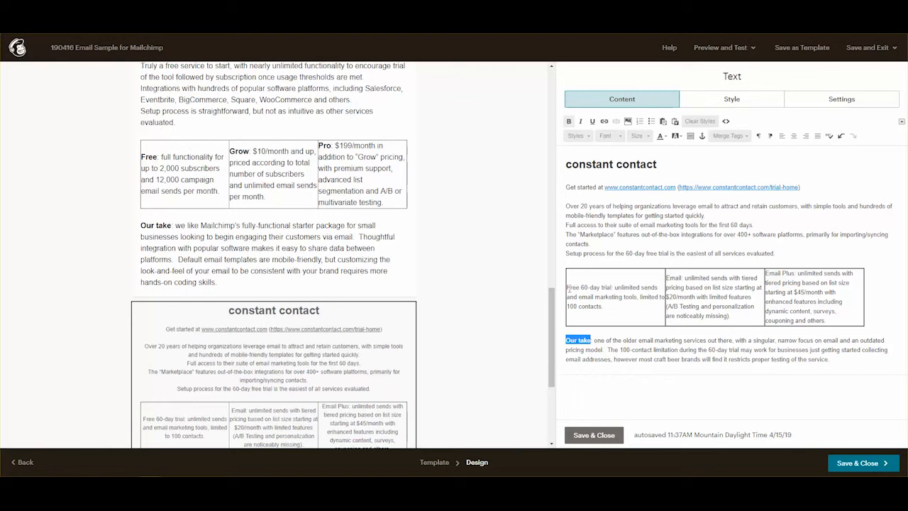
drag(567, 287, 603, 287)
key(ctrl+b)
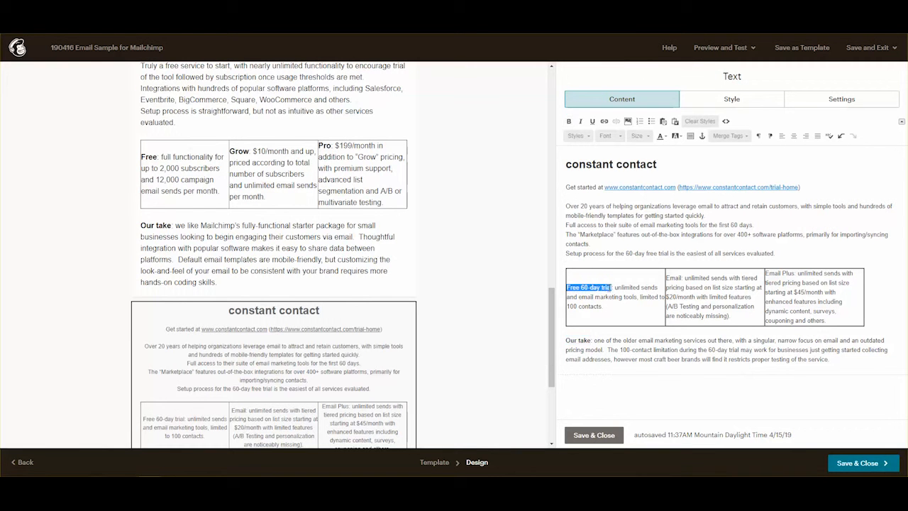
key(ctrl+b)
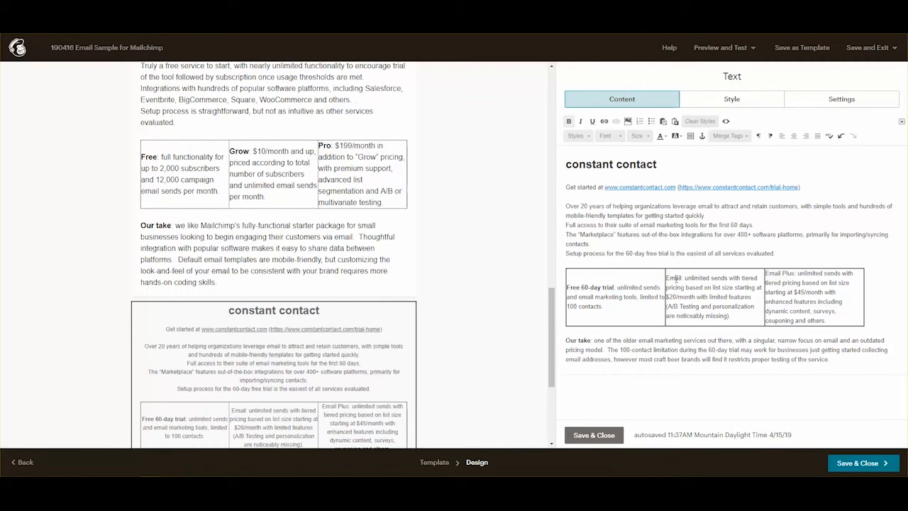
double_click(676, 278)
key(ctrl+b)
drag(765, 273, 794, 272)
key(ctrl+b)
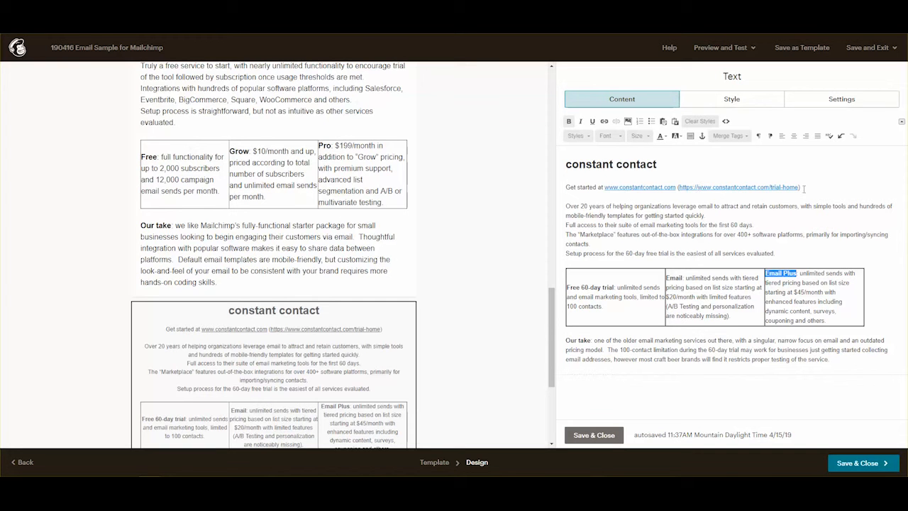
drag(799, 186, 680, 187)
Copy the bracketed trial-home URL, then delete it and its brackets.
right_click(680, 187)
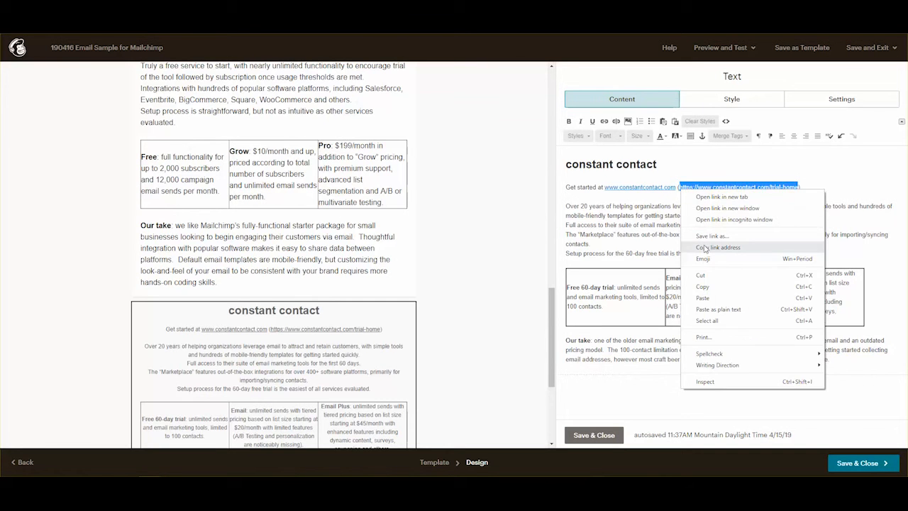
click(706, 287)
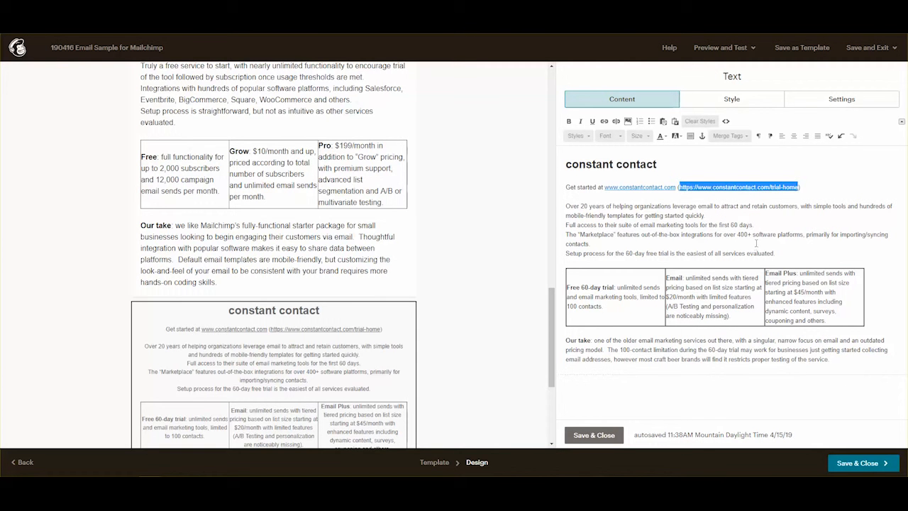
key(BackSpace)
key(BackSpace)
key(BackSpace)
key(BackSpace)
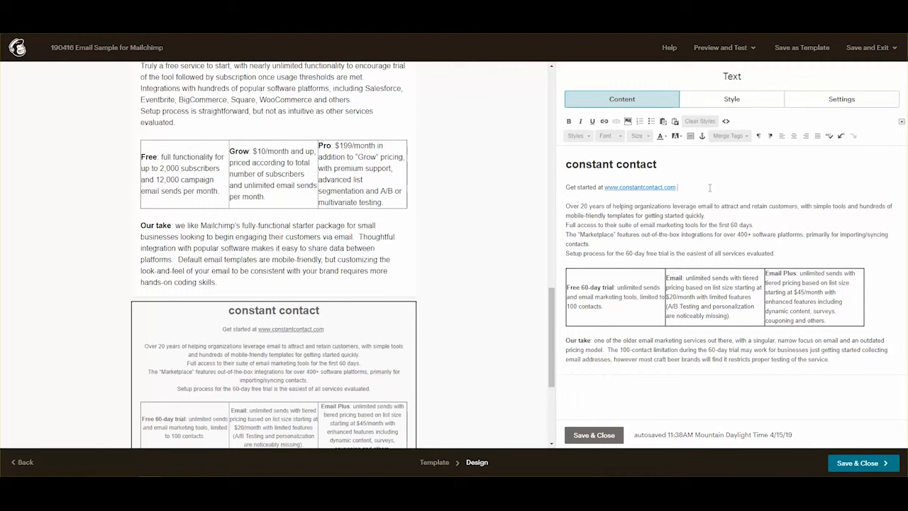
drag(676, 187, 605, 187)
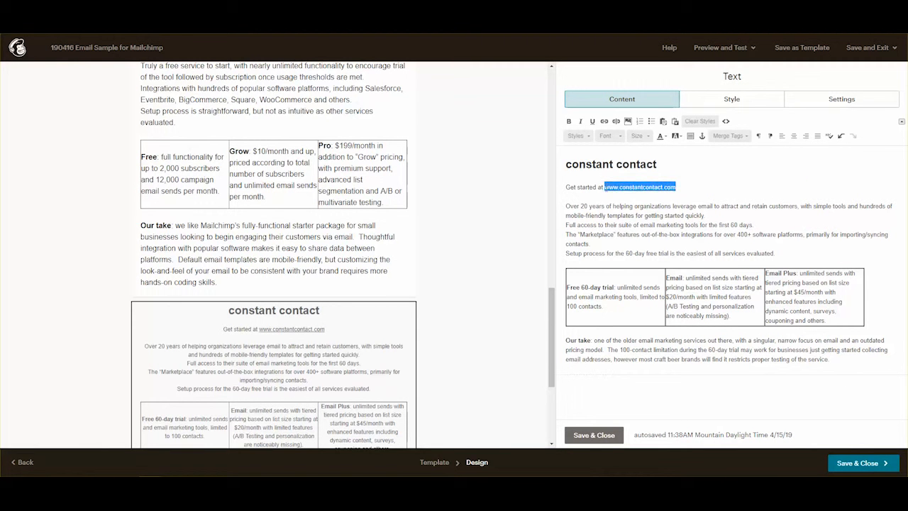
click(604, 122)
drag(485, 271, 317, 269)
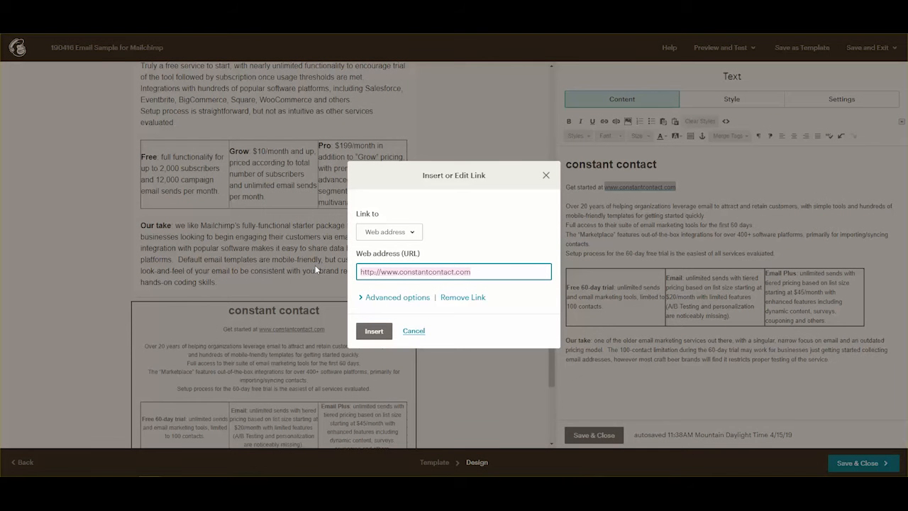
key(ctrl+v)
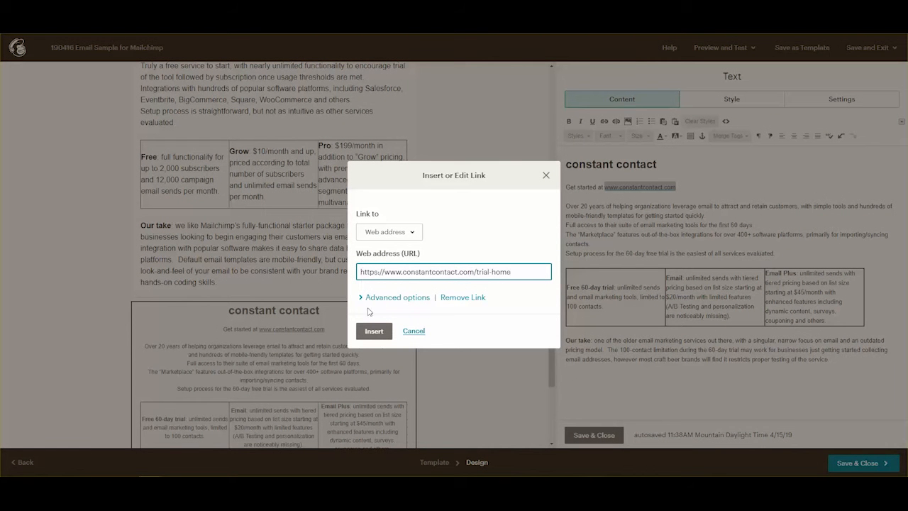
click(374, 333)
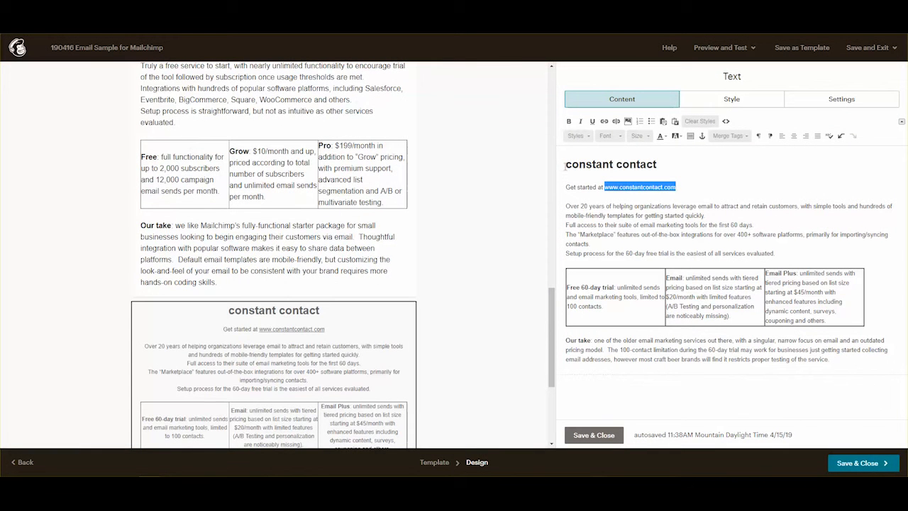
click(628, 121)
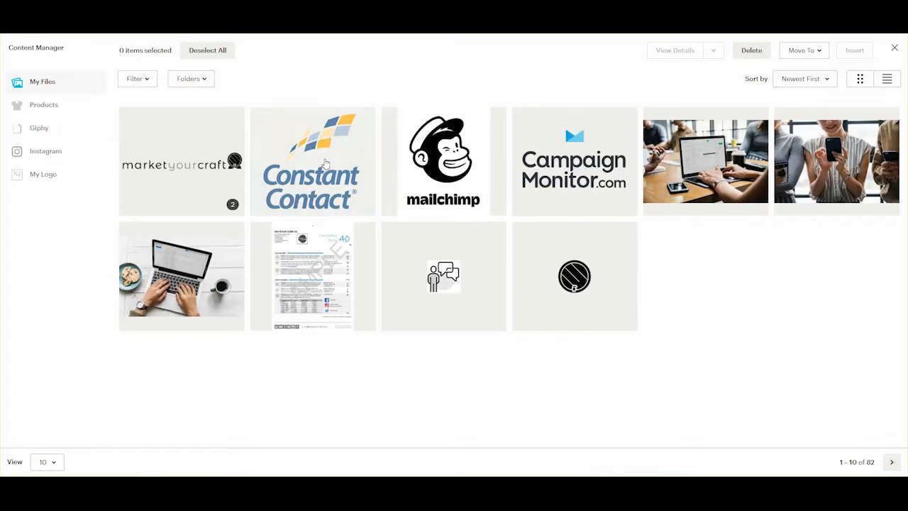
Choose the Constant Contact logo, change its width, and keep it left-aligned.
double_click(325, 164)
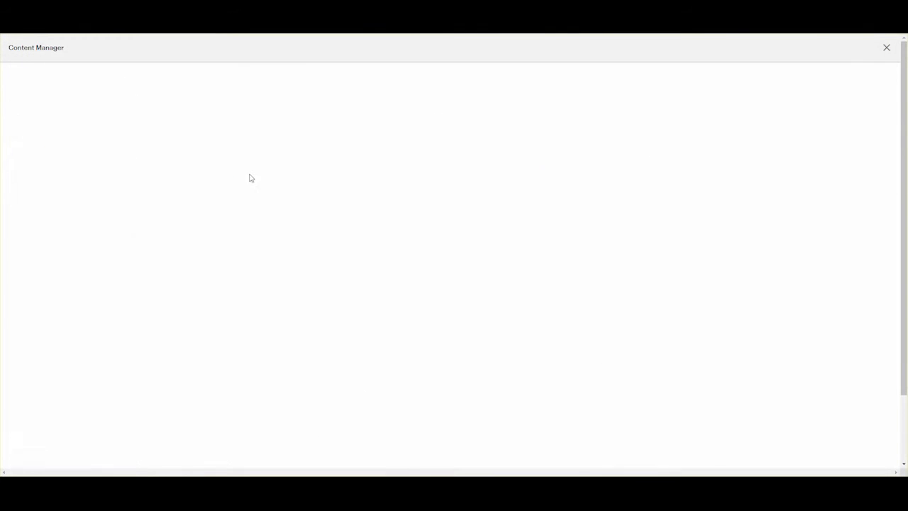
drag(38, 189, 11, 193)
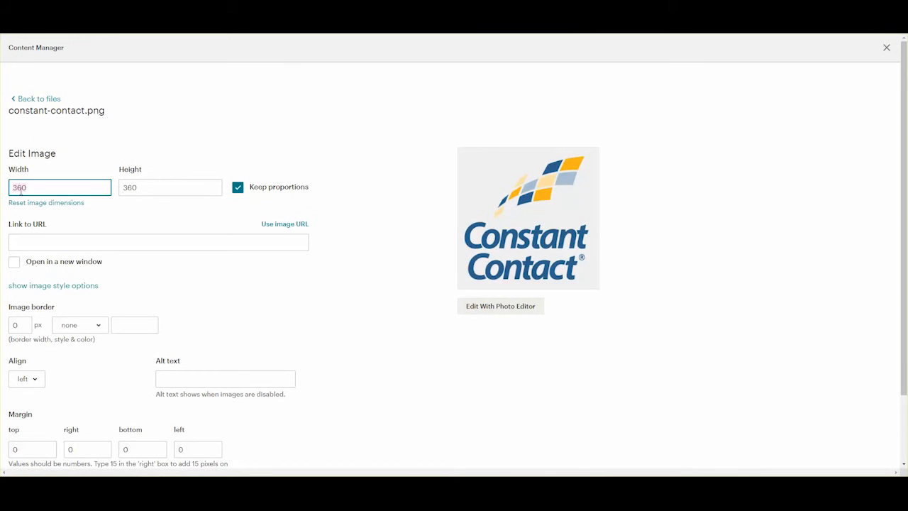
text(200)
click(29, 380)
click(35, 341)
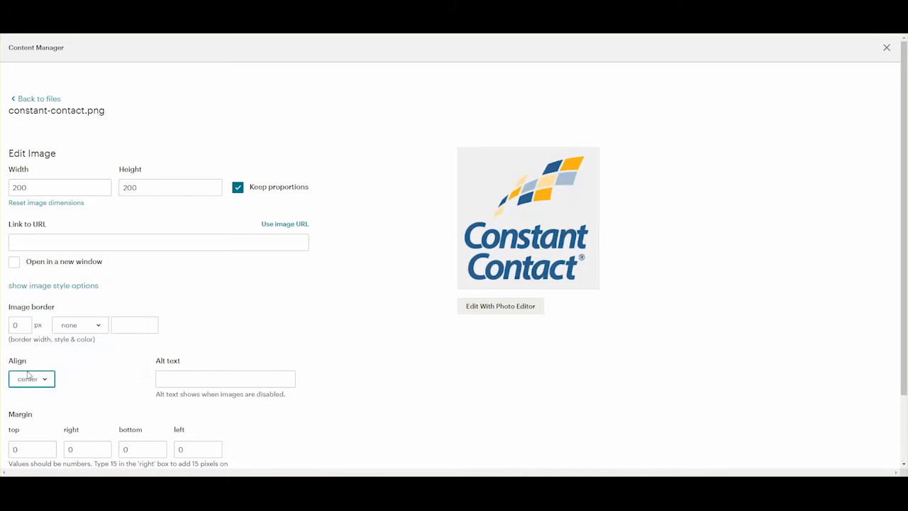
click(26, 379)
click(45, 314)
Give the logo alt text 'Constant Contact logo for Mailchimp sample email' and insert it.
click(200, 380)
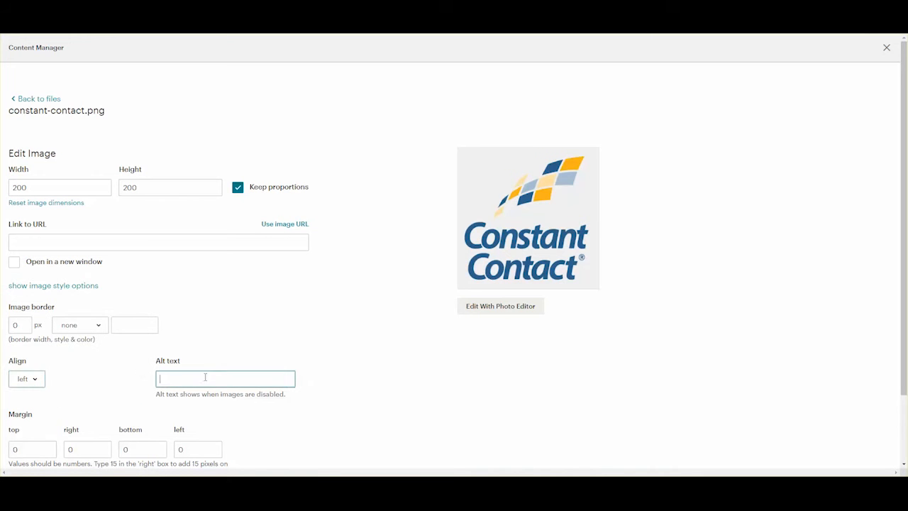
text(Const)
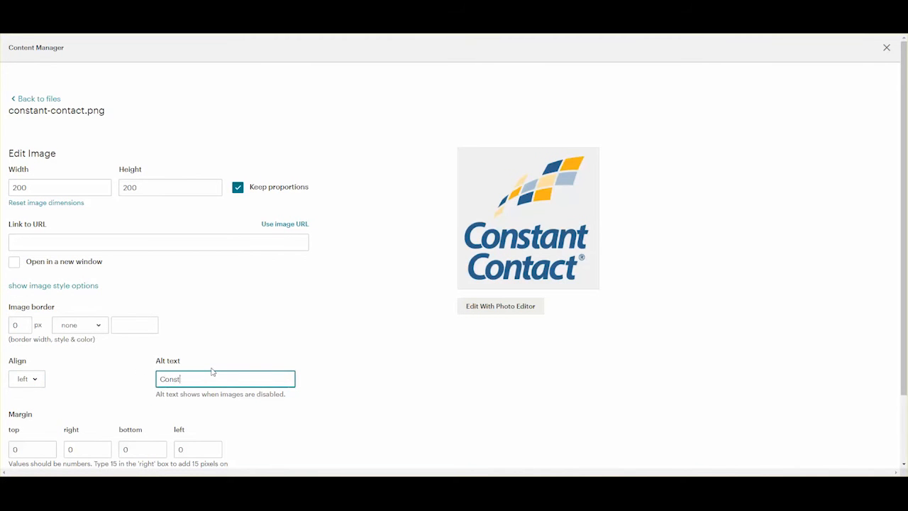
text(ant Contact )
text(logo for Mailch)
text(imp sample emai)
text(l)
scroll(400, 310, down, 1)
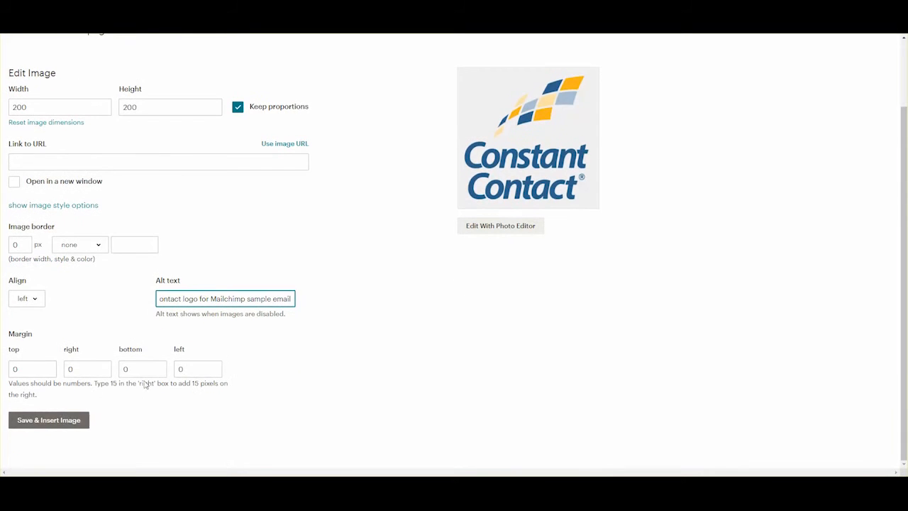
click(69, 421)
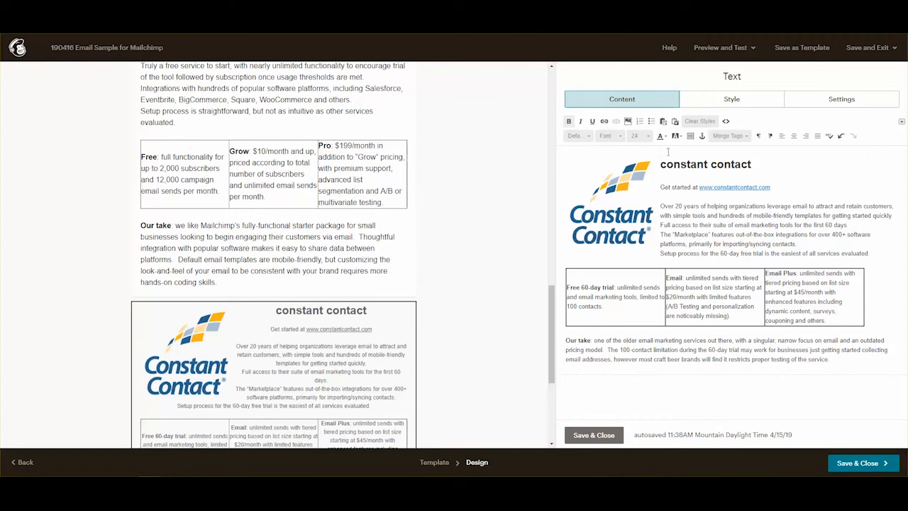
Place an anchor named constant_contact at the 'constant contact' heading.
click(701, 136)
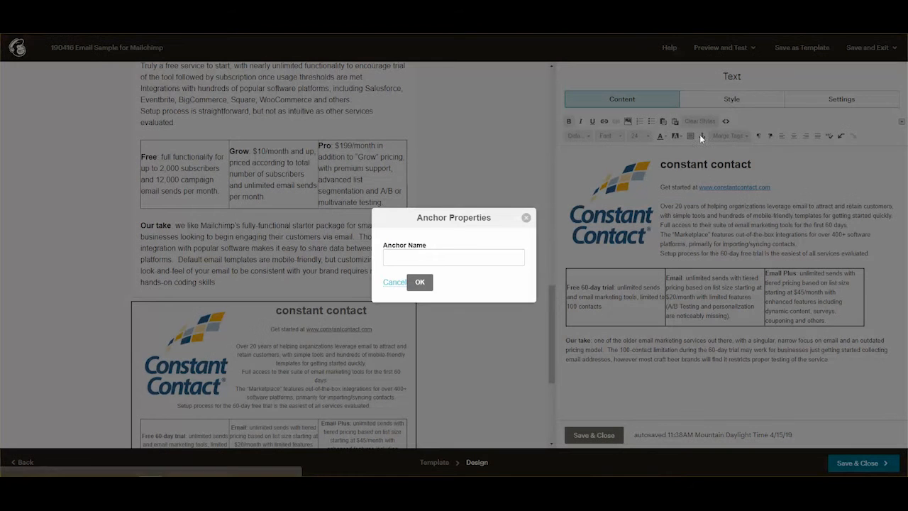
click(423, 257)
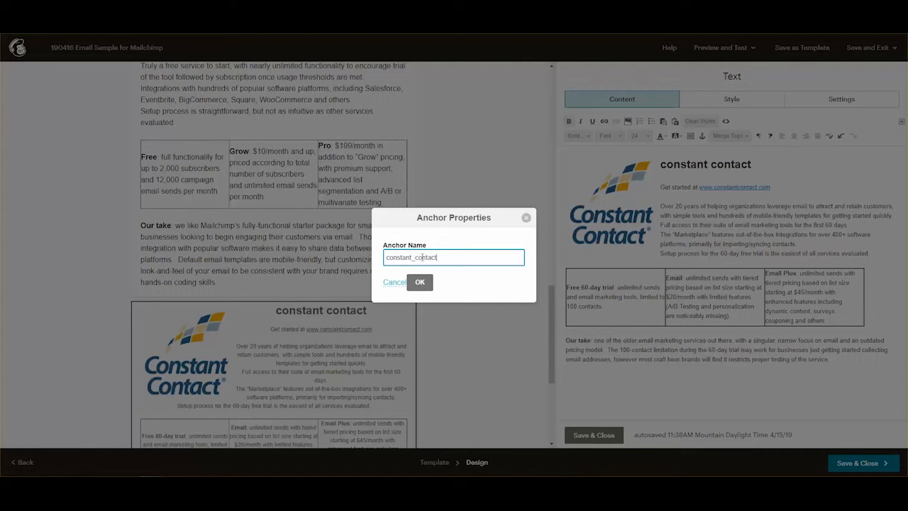
click(420, 281)
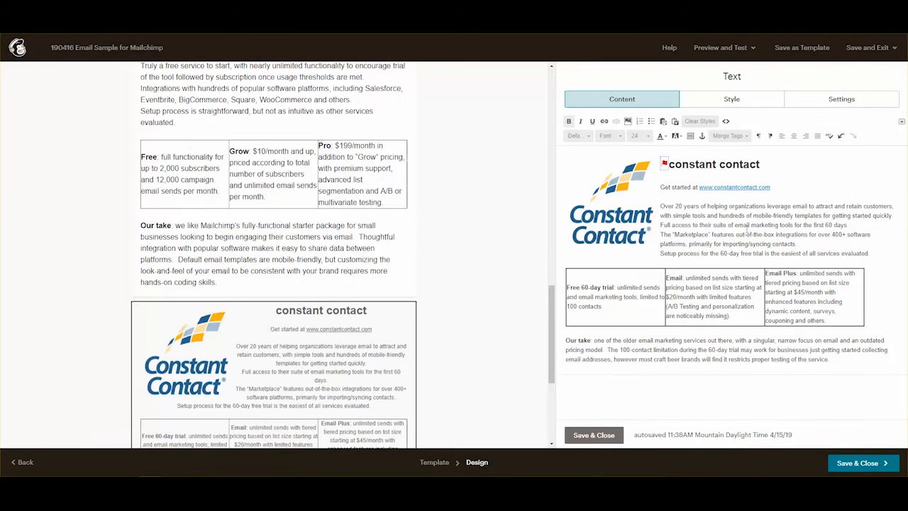
Save and close the Constant Contact block, then reopen it in the text editor.
click(594, 435)
scroll(323, 315, up, 4)
scroll(324, 318, down, 4)
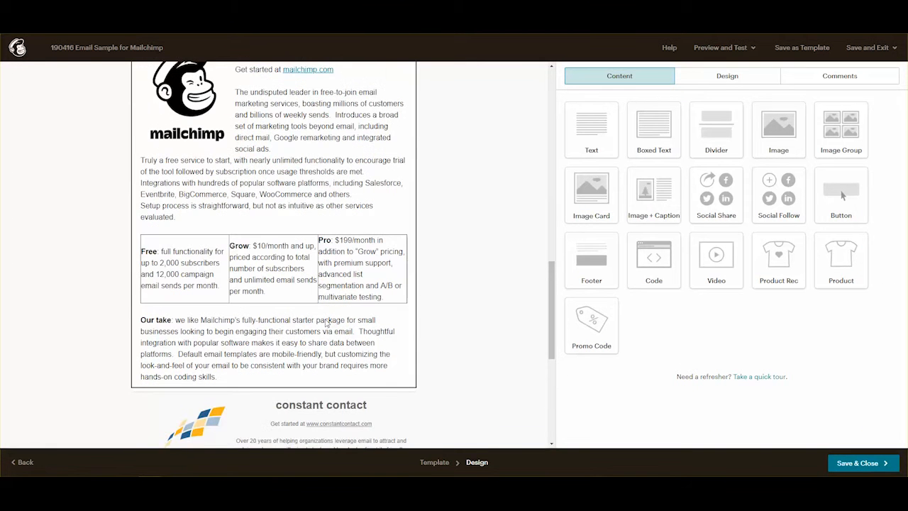
scroll(327, 322, down, 5)
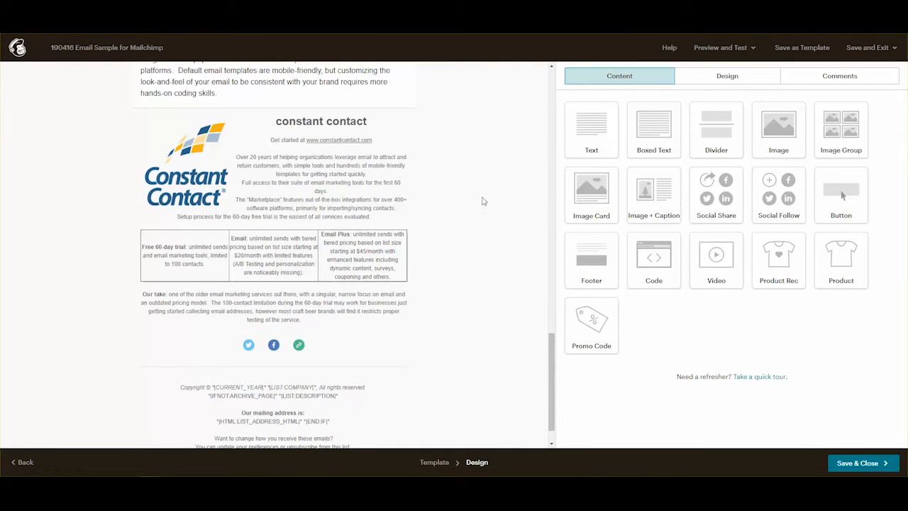
scroll(482, 201, up, 5)
scroll(483, 200, down, 4)
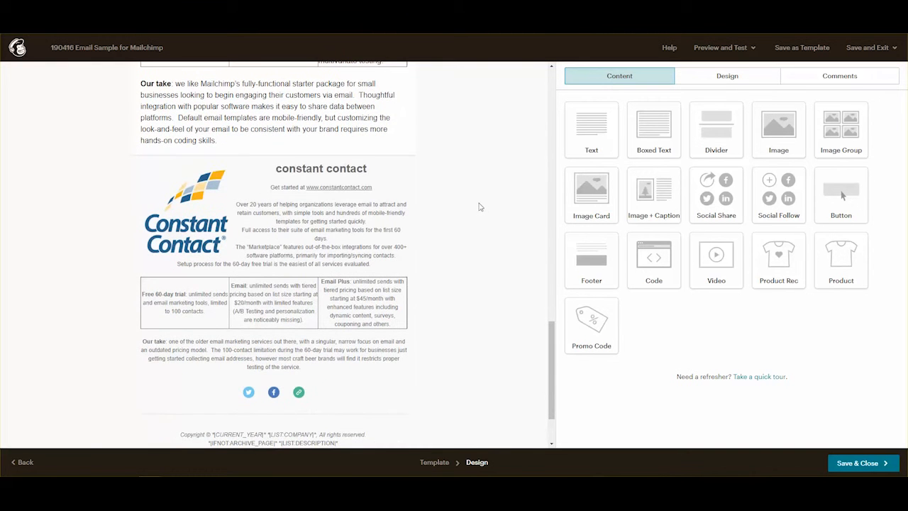
click(340, 220)
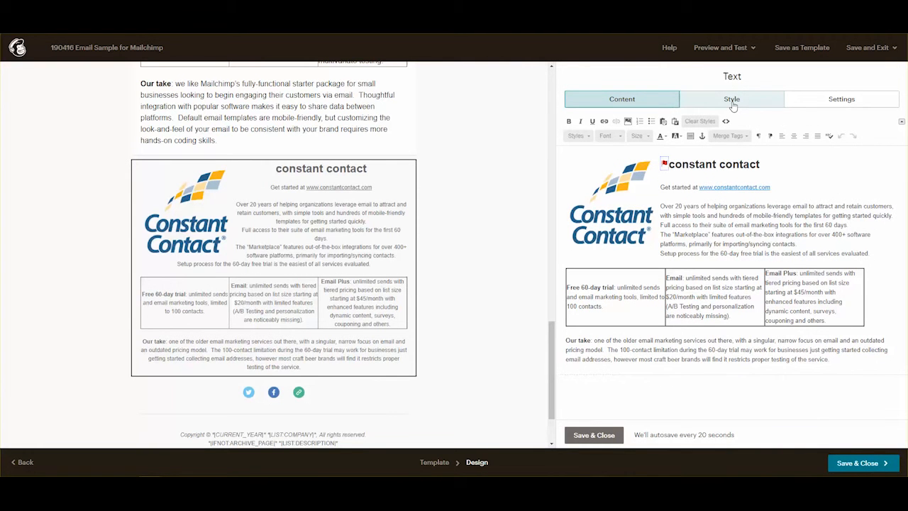
Set the Constant Contact block's text to Arial, 12px, and save.
click(733, 100)
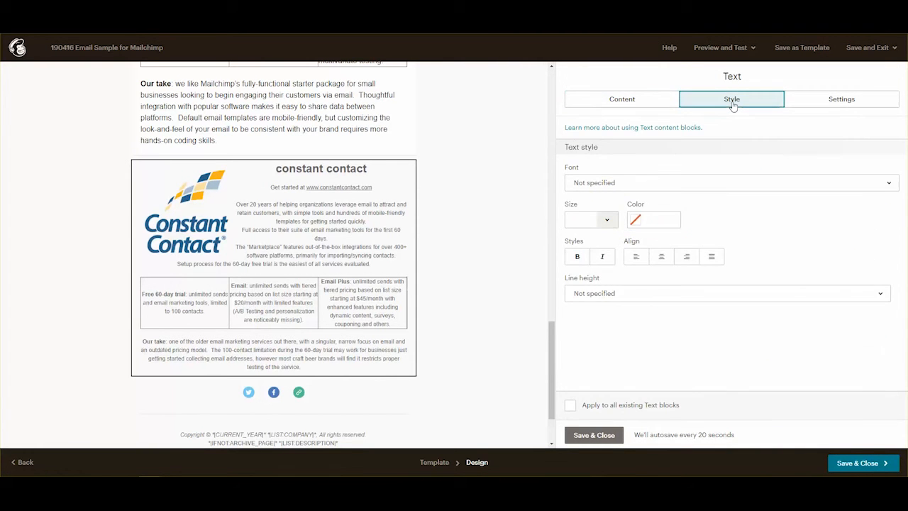
click(644, 183)
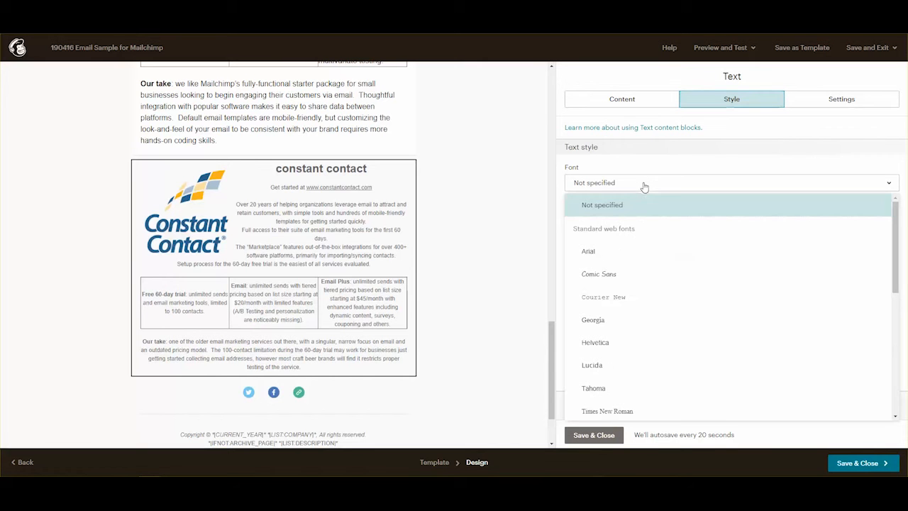
click(604, 255)
click(606, 220)
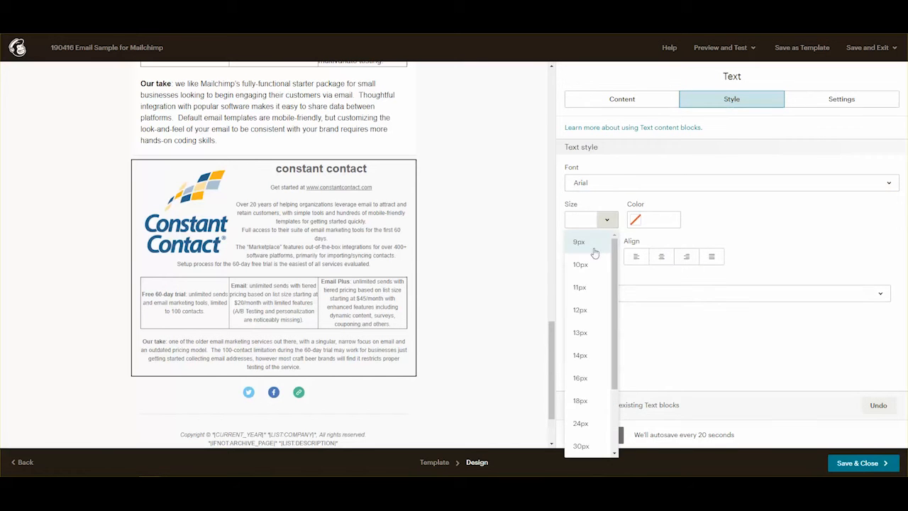
click(581, 316)
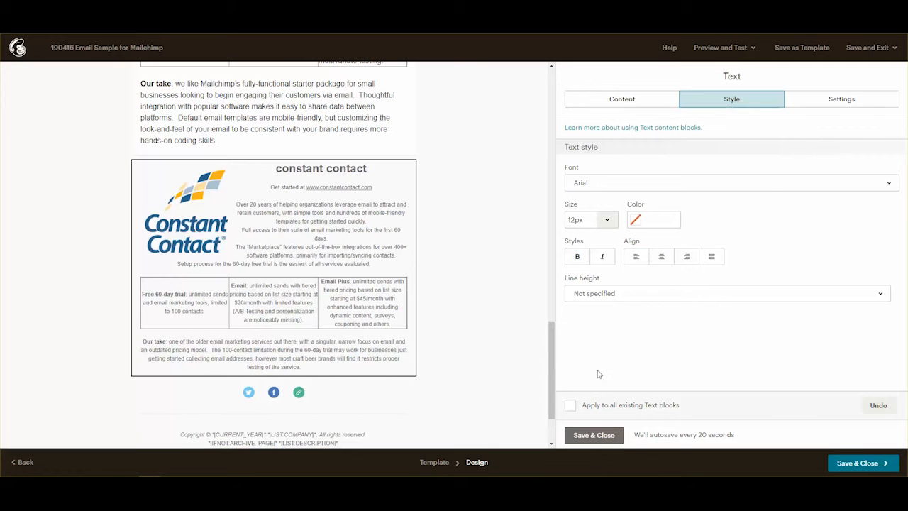
click(598, 437)
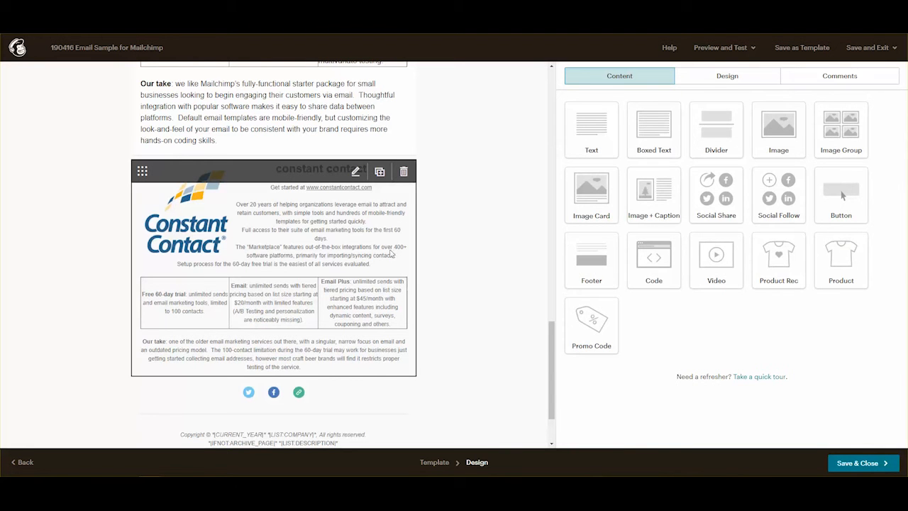
Recheck the Constant Contact block's saved style, then view the Mailchimp block's text style.
click(370, 205)
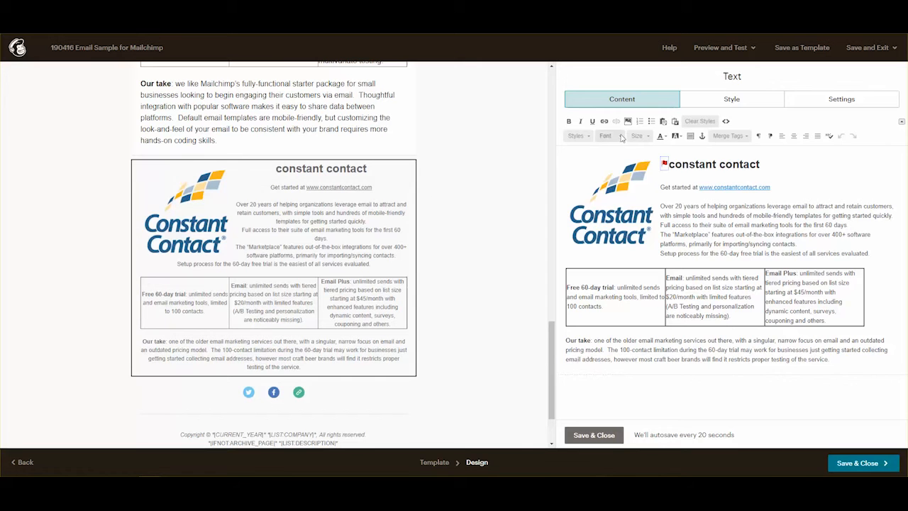
click(729, 100)
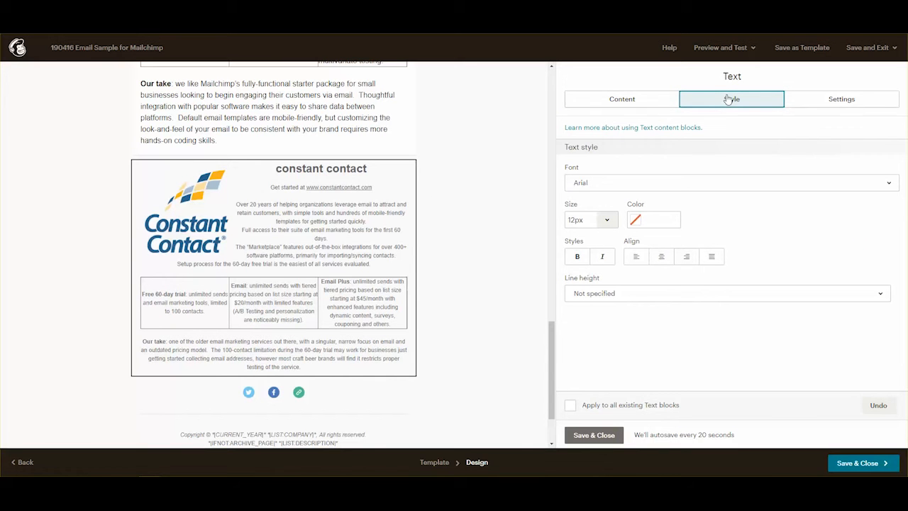
click(331, 135)
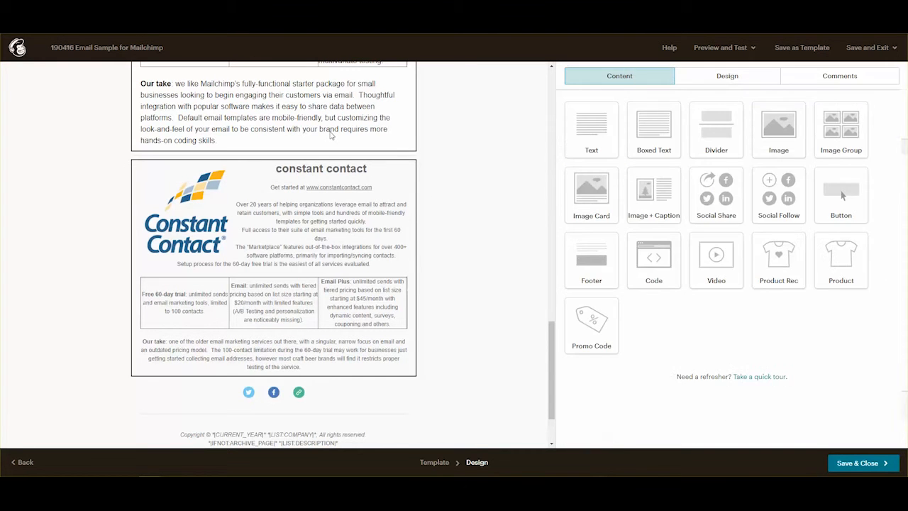
click(742, 105)
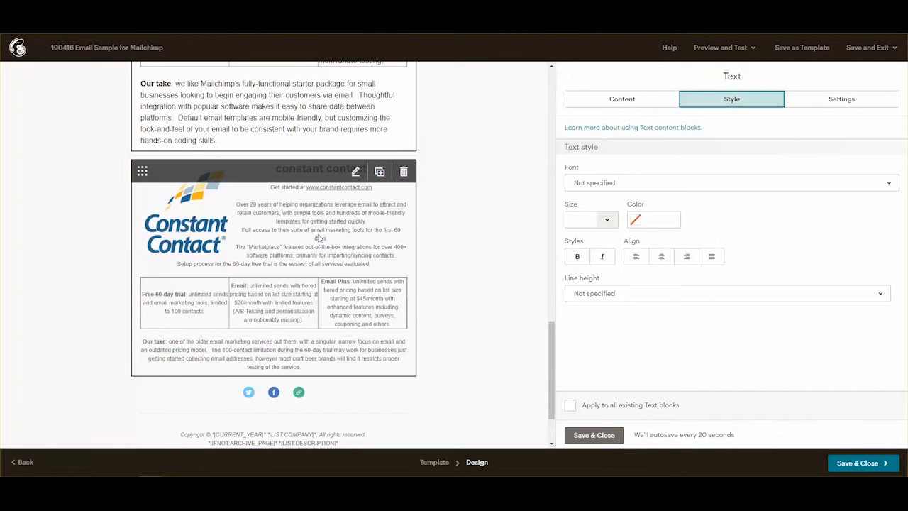
scroll(449, 220, up, 3)
scroll(450, 220, up, 7)
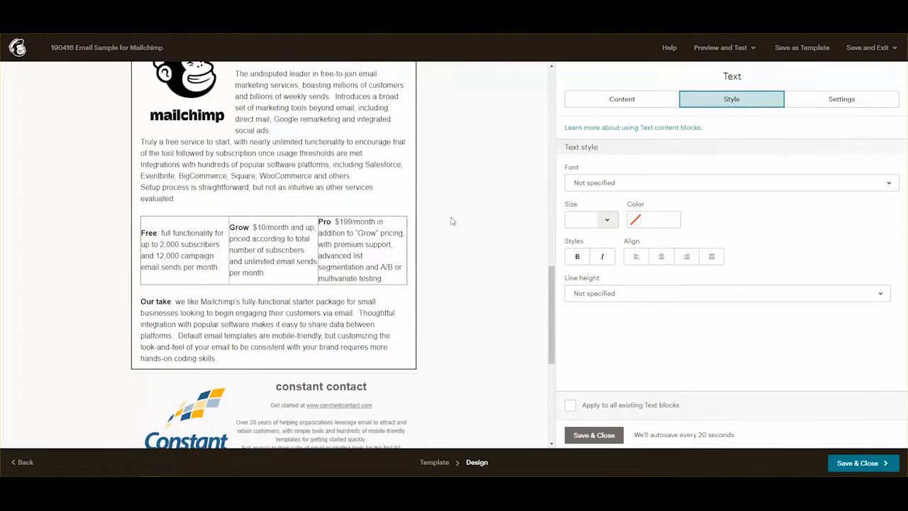
scroll(453, 216, down, 3)
scroll(453, 217, down, 6)
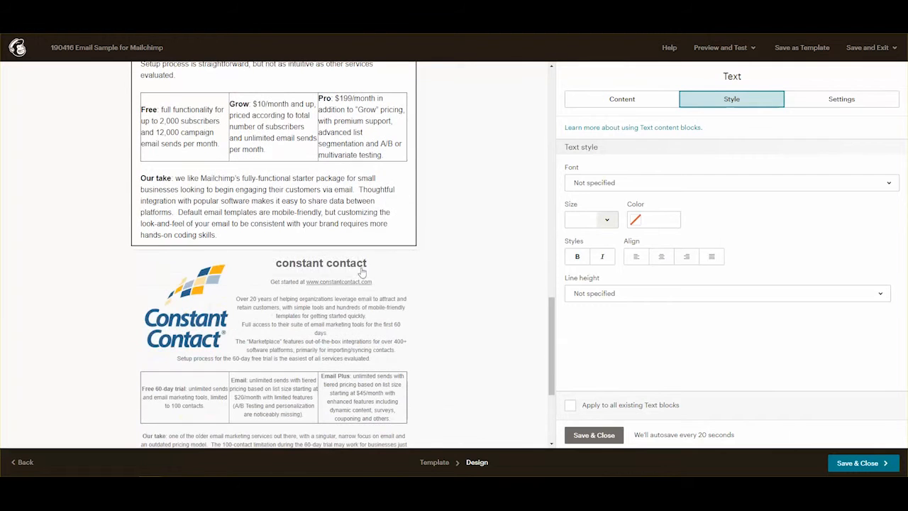
Open the Constant Contact block and switch the editor to HTML source view.
click(331, 338)
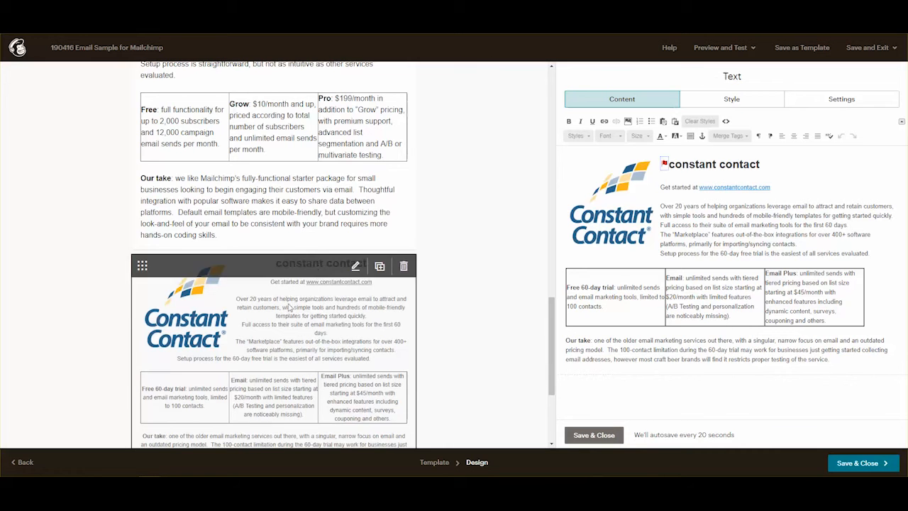
scroll(350, 218, up, 3)
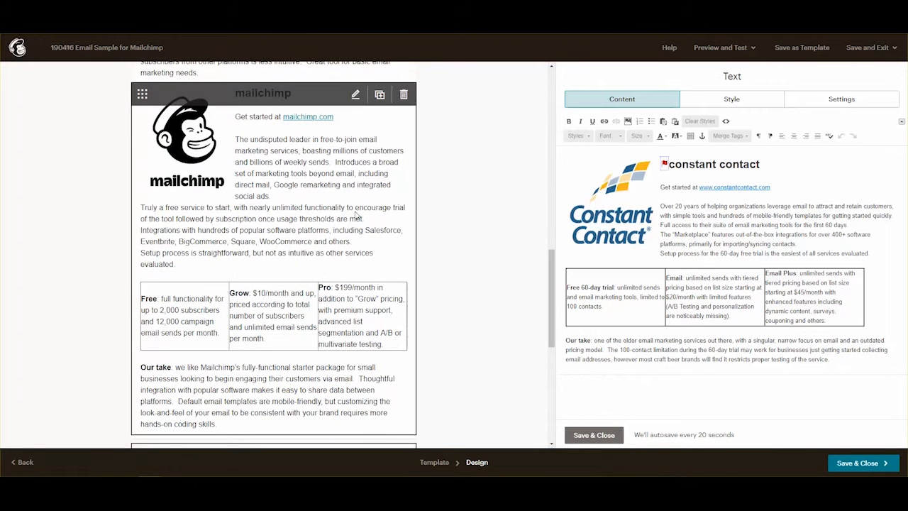
scroll(350, 218, down, 4)
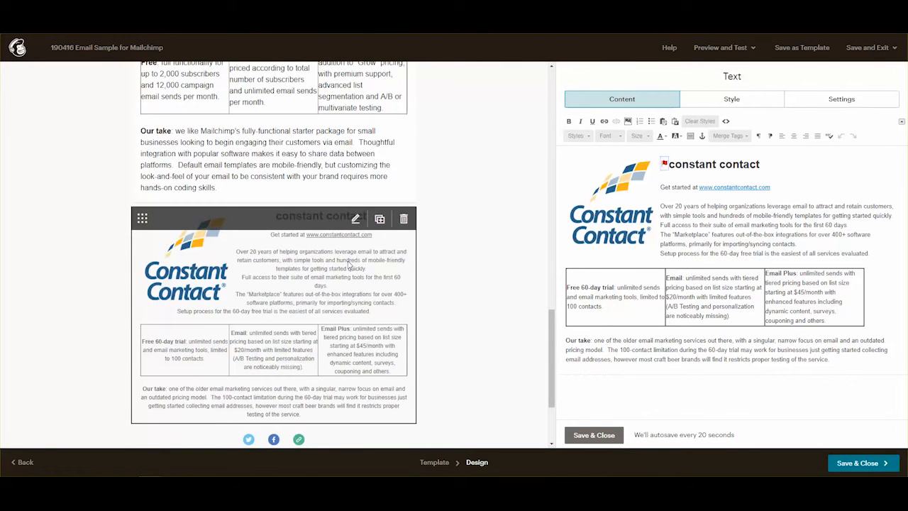
click(725, 121)
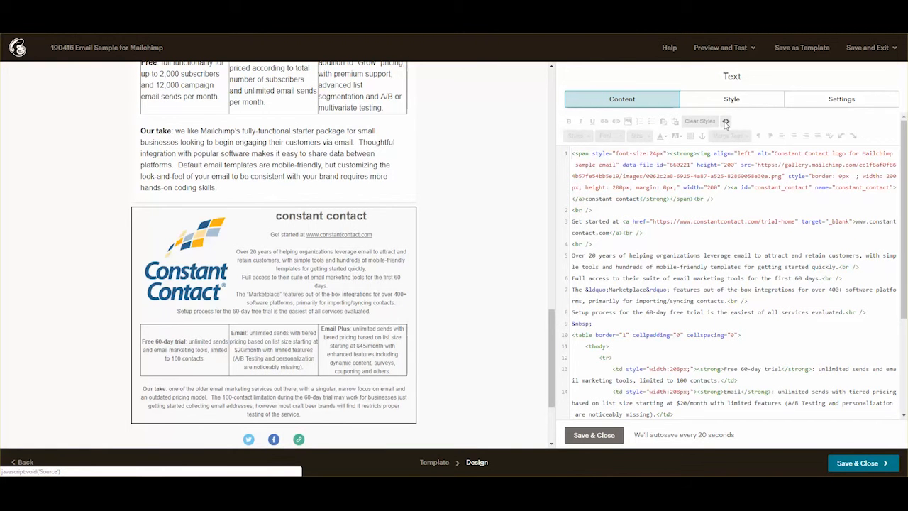
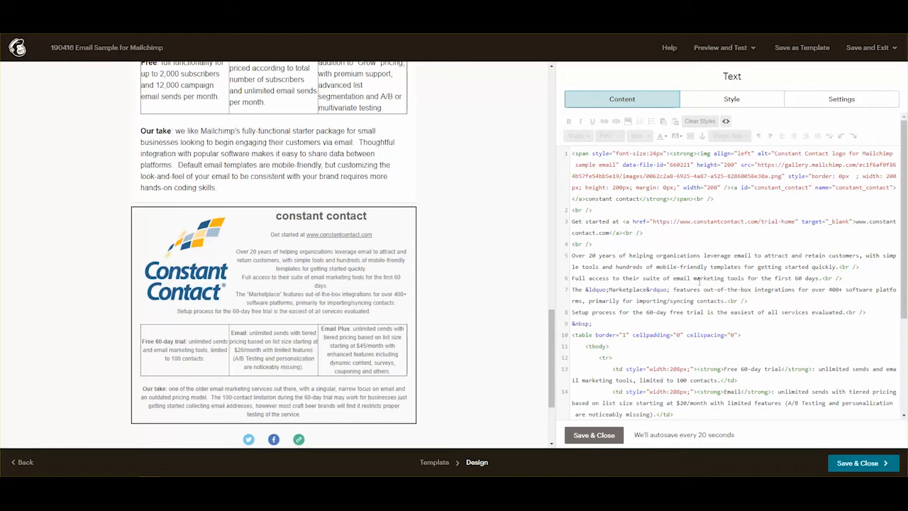
Save the Constant Contact block, then add an anchor named 'mailchimp' at the Mailchimp heading.
click(604, 434)
scroll(390, 247, down, 3)
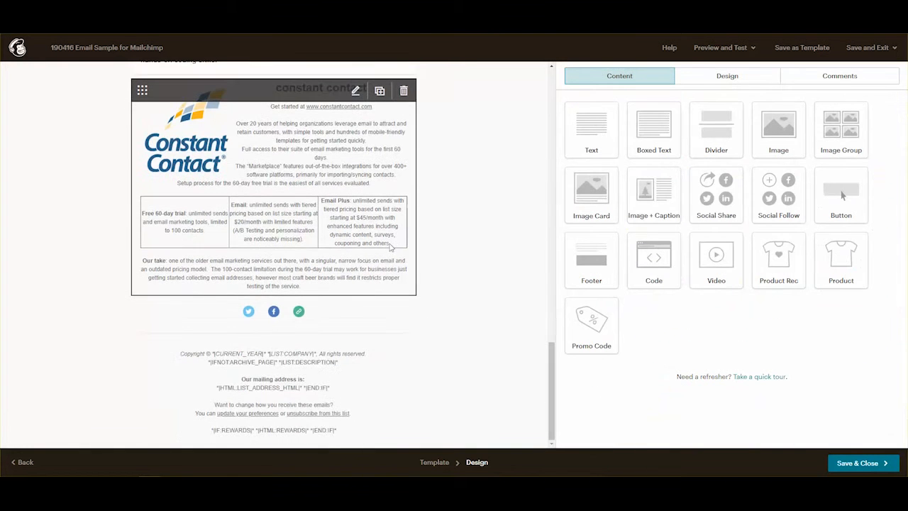
scroll(479, 174, up, 8)
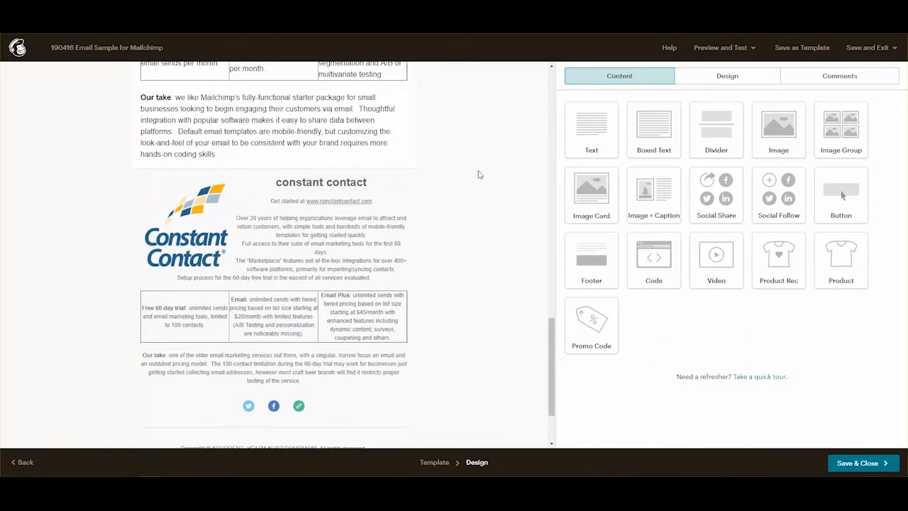
scroll(485, 179, up, 15)
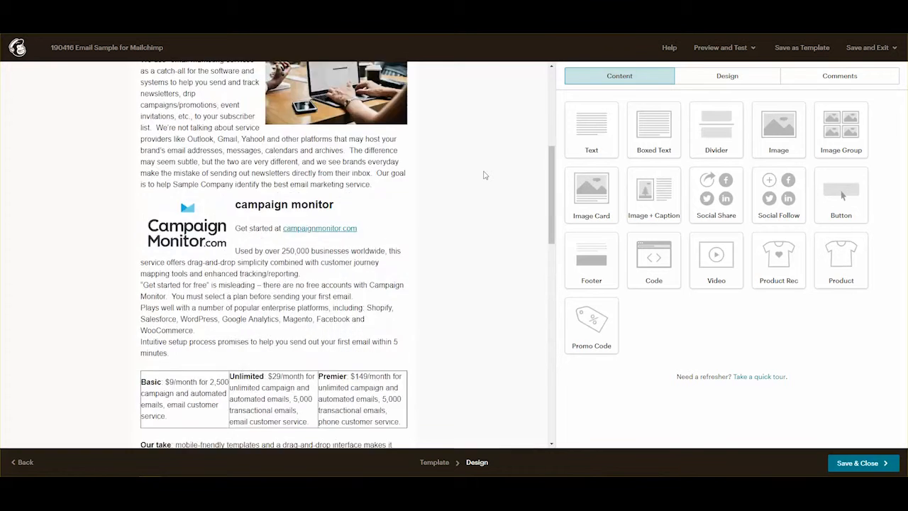
scroll(485, 174, down, 15)
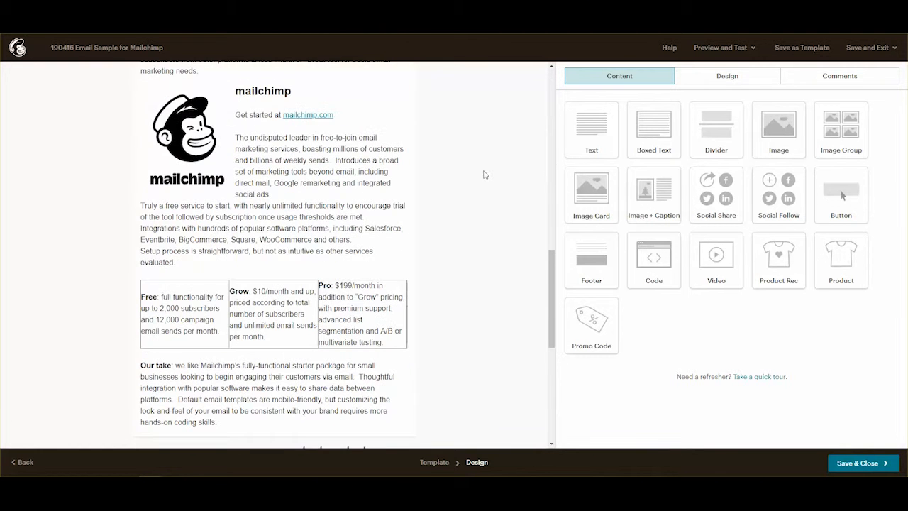
scroll(482, 163, up, 5)
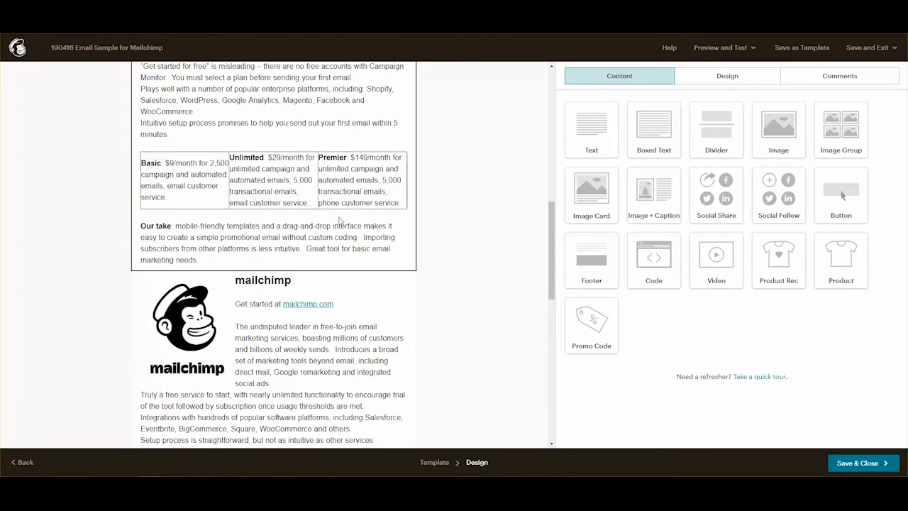
click(276, 296)
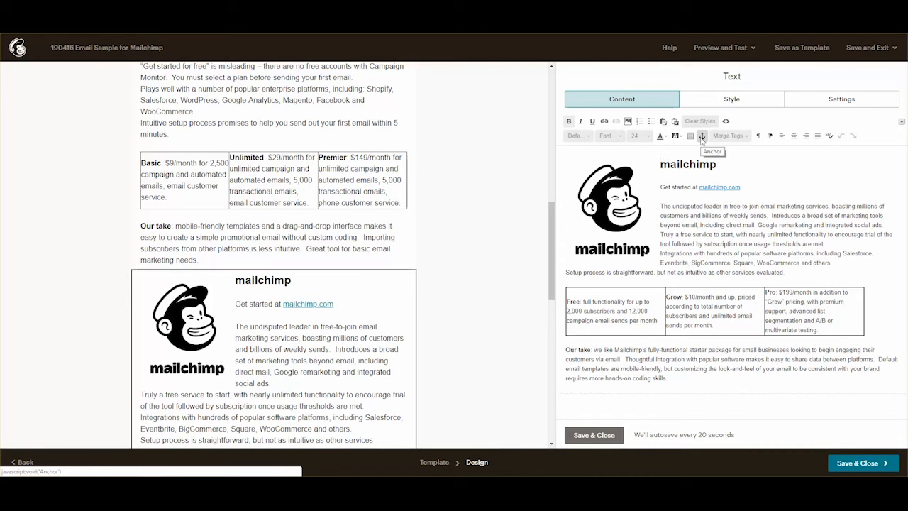
click(702, 136)
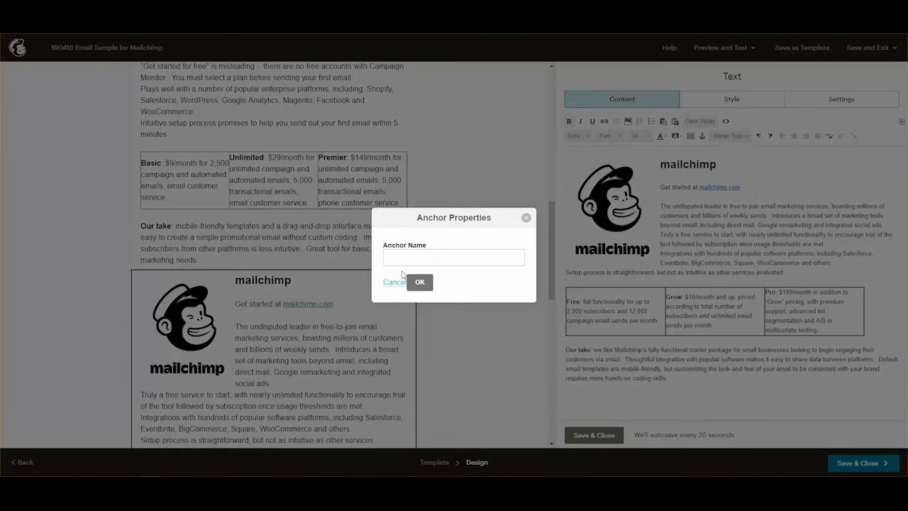
click(427, 257)
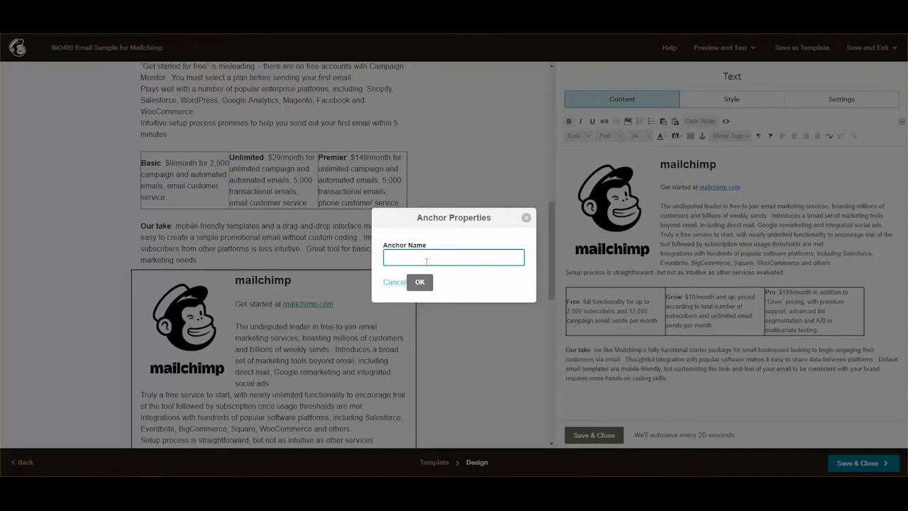
text(mailchimp)
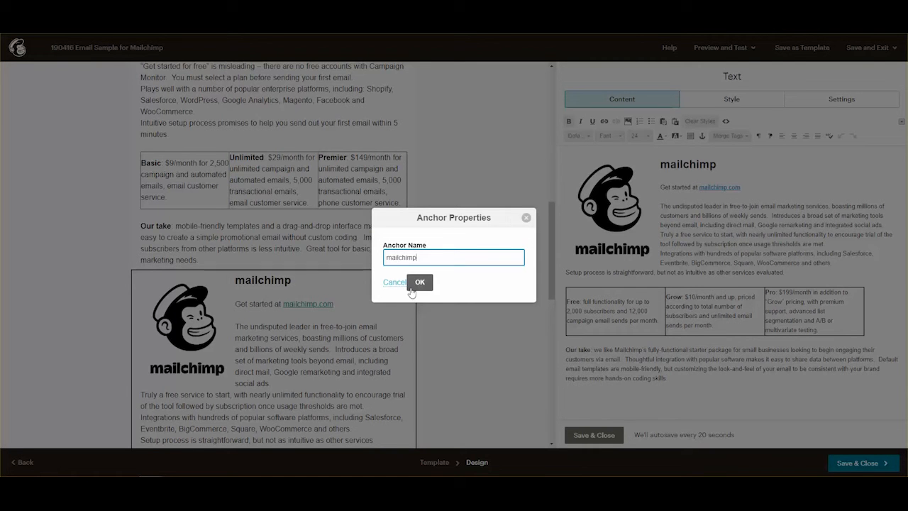
click(423, 284)
Link the 'Campaign Monitor' intro bullet to the campaign_monitor anchor.
scroll(348, 333, up, 5)
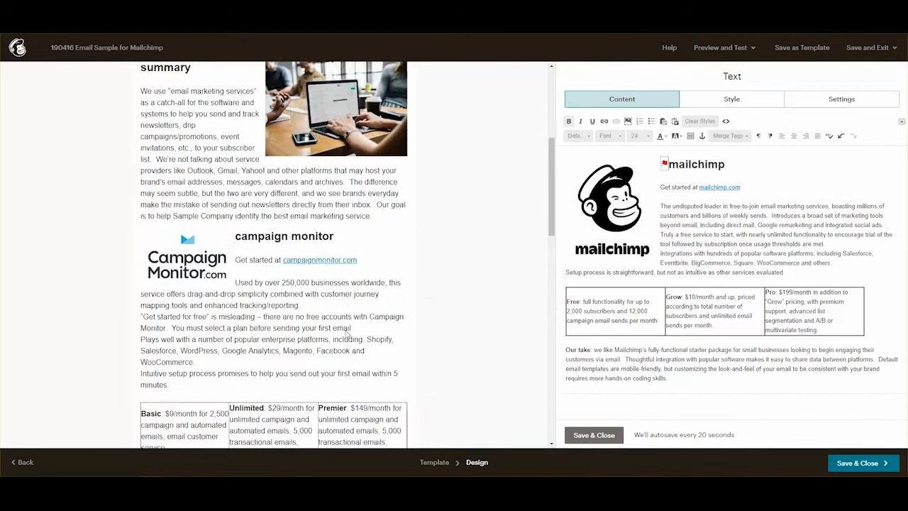
scroll(347, 334, up, 3)
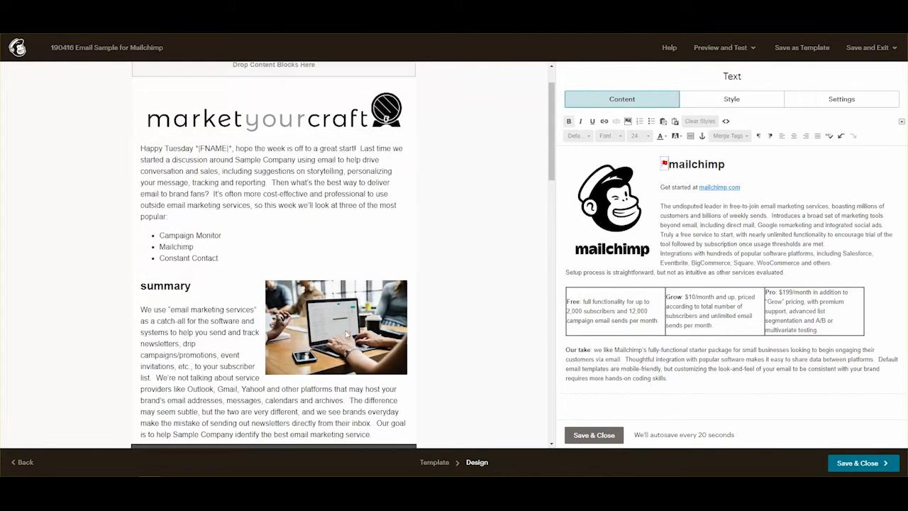
click(230, 261)
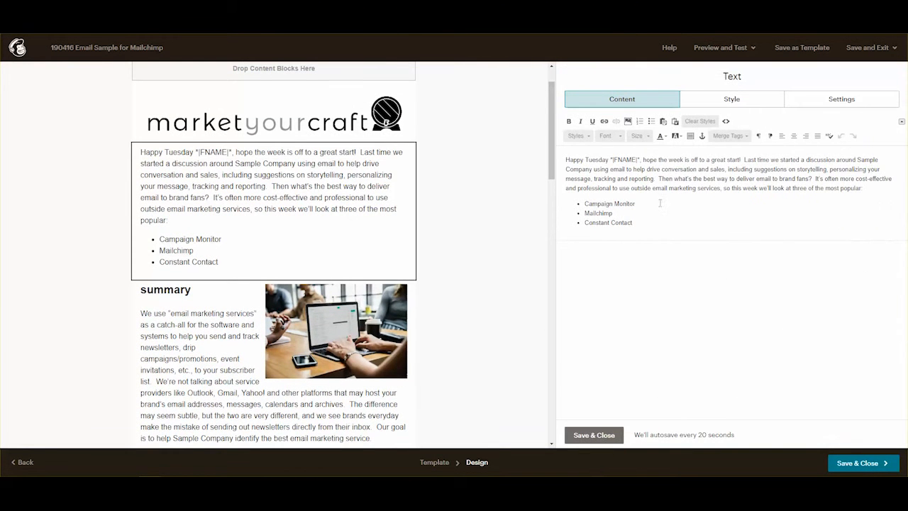
double_click(624, 203)
drag(635, 204, 584, 204)
click(603, 120)
click(397, 234)
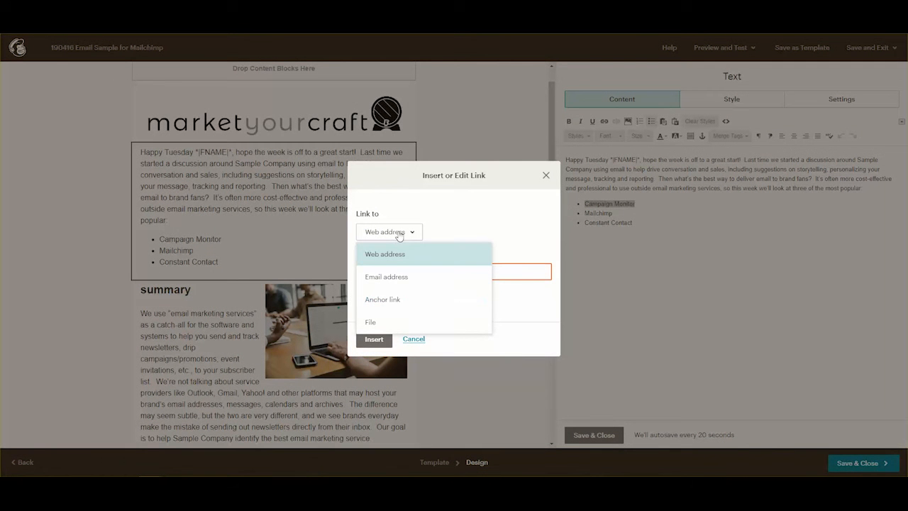
click(395, 299)
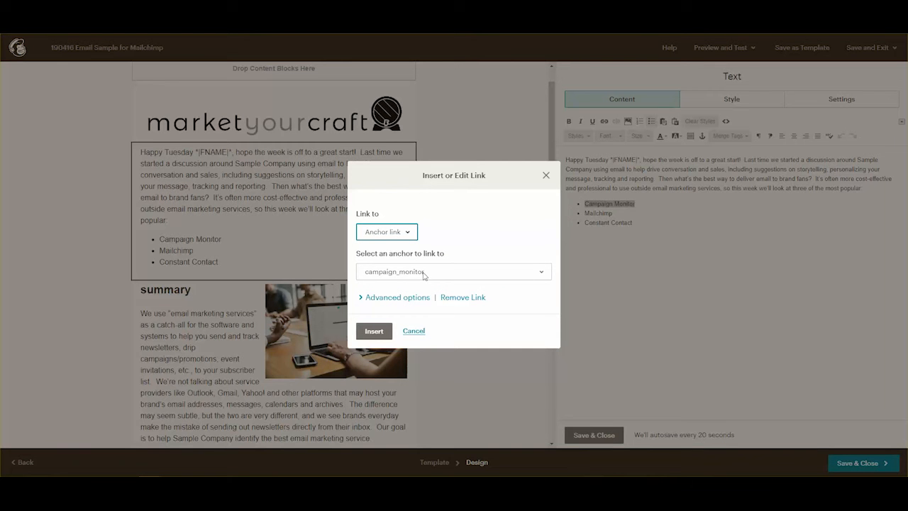
click(374, 331)
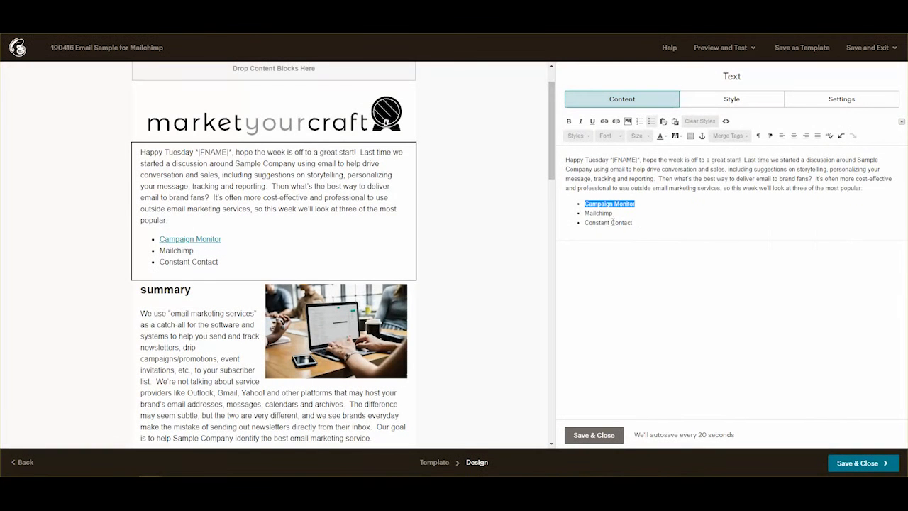
Link the 'Mailchimp' bullet to the mailchimp anchor.
double_click(598, 213)
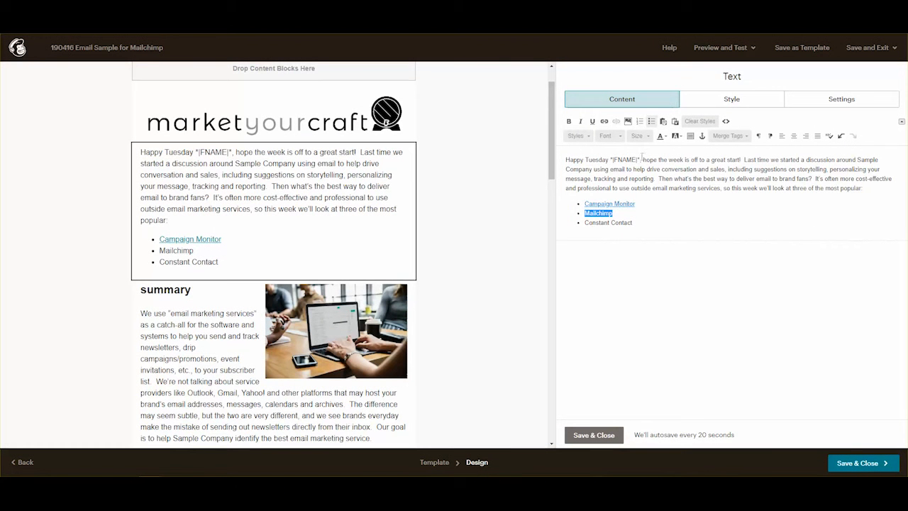
click(604, 122)
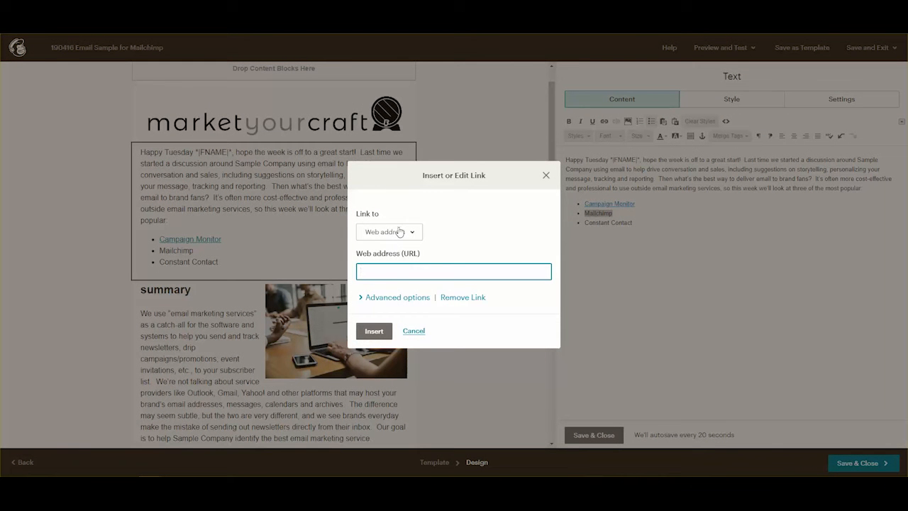
click(399, 232)
click(390, 298)
click(403, 275)
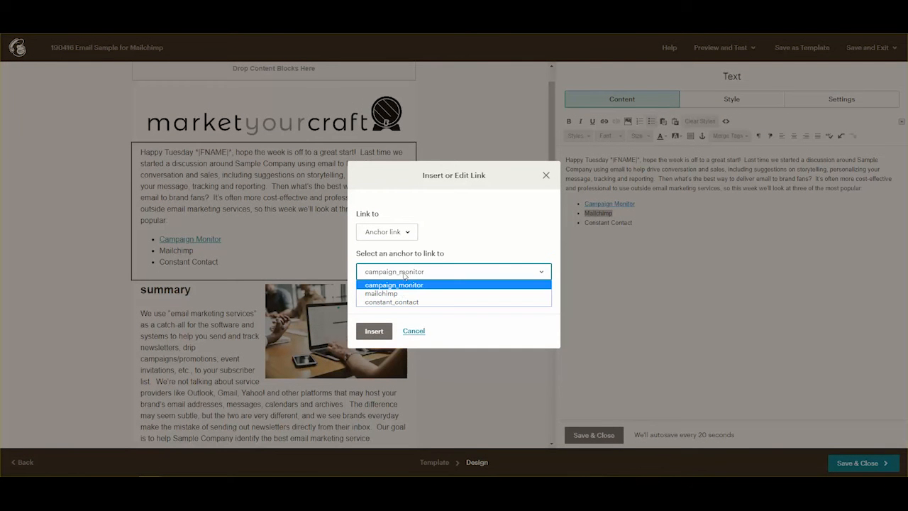
click(383, 293)
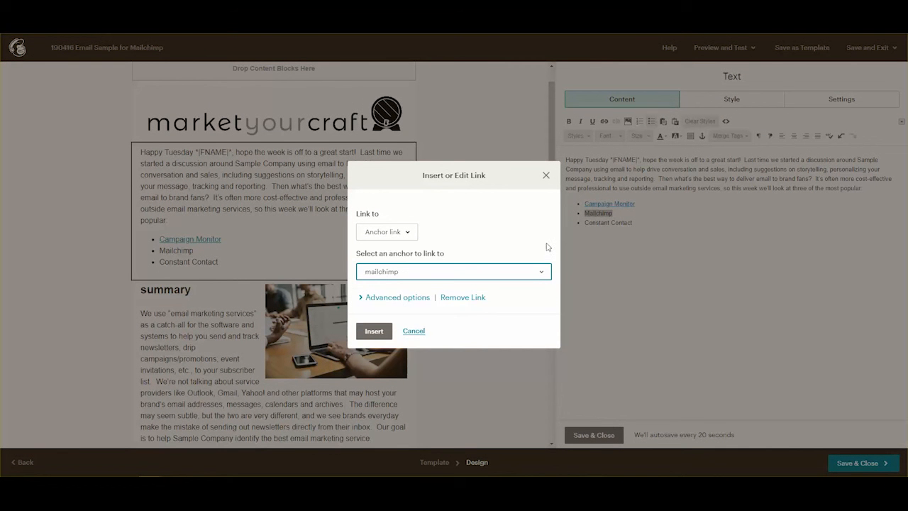
click(374, 331)
Link the 'Constant Contact' bullet to the constant_contact anchor and save the intro block.
drag(587, 221, 632, 220)
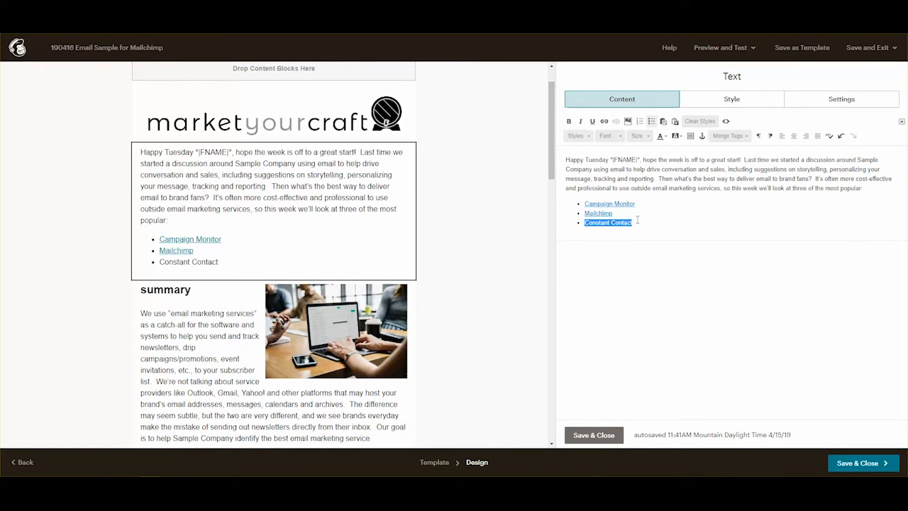
click(604, 122)
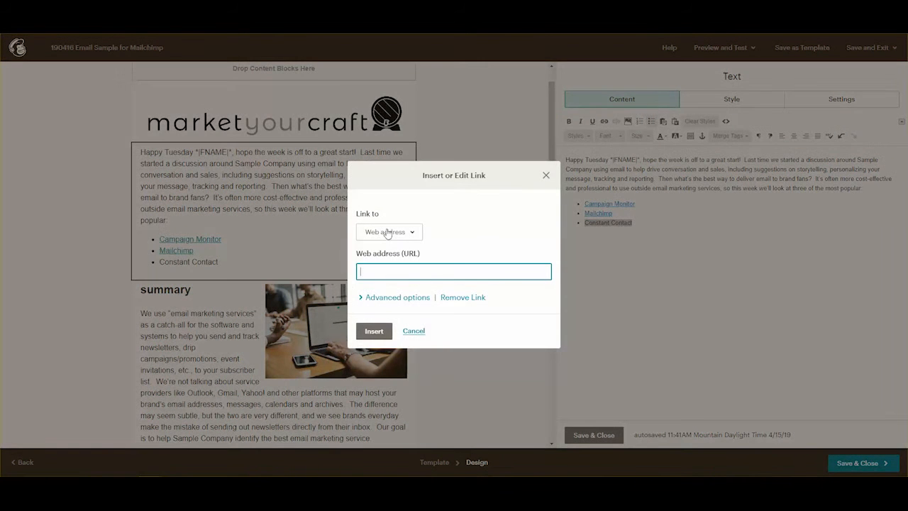
click(387, 231)
click(382, 299)
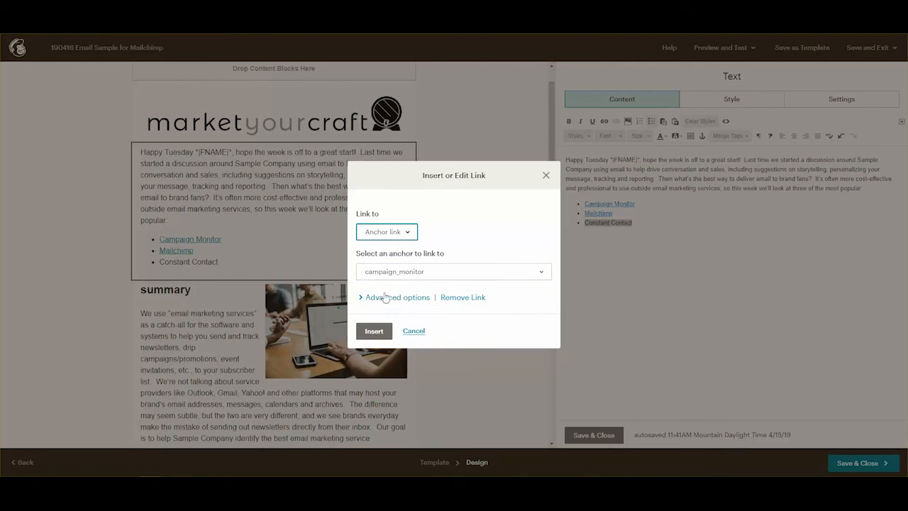
click(409, 276)
click(393, 302)
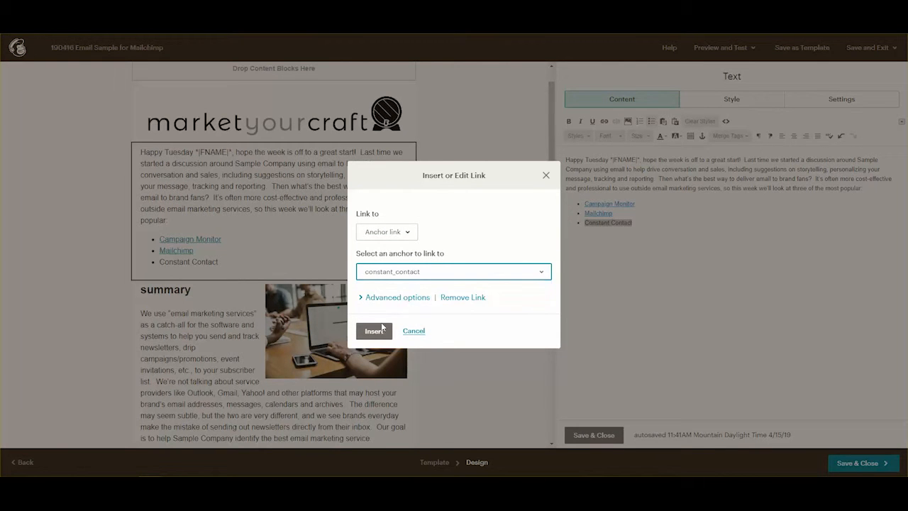
click(374, 330)
click(595, 435)
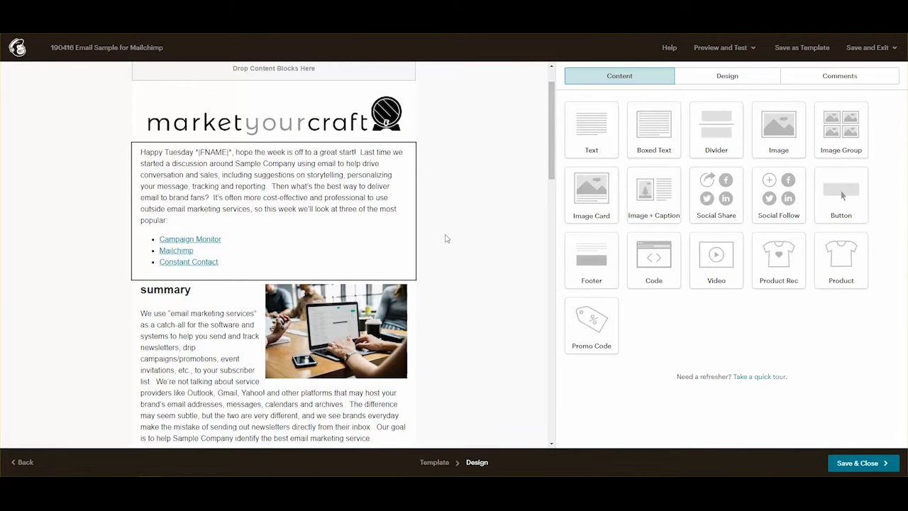
Copy the entire contents of the Constant Contact block.
scroll(445, 237, down, 10)
scroll(319, 293, down, 5)
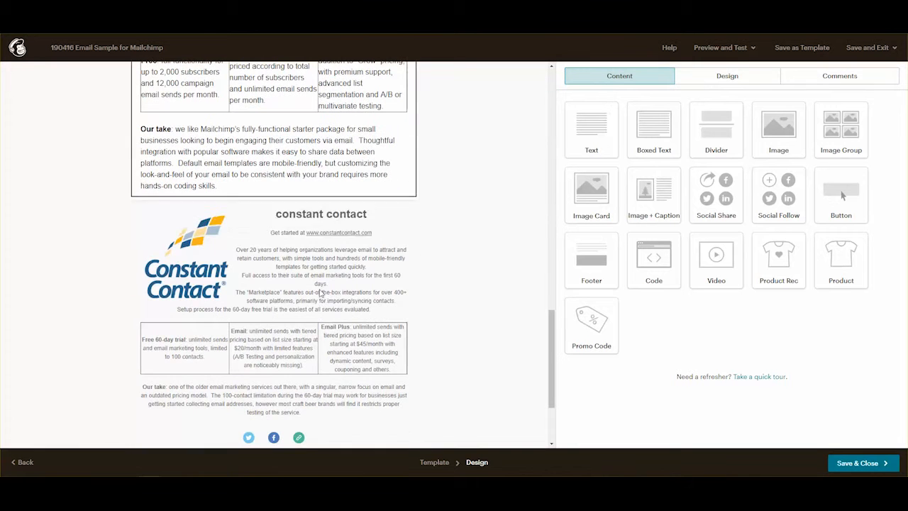
click(356, 219)
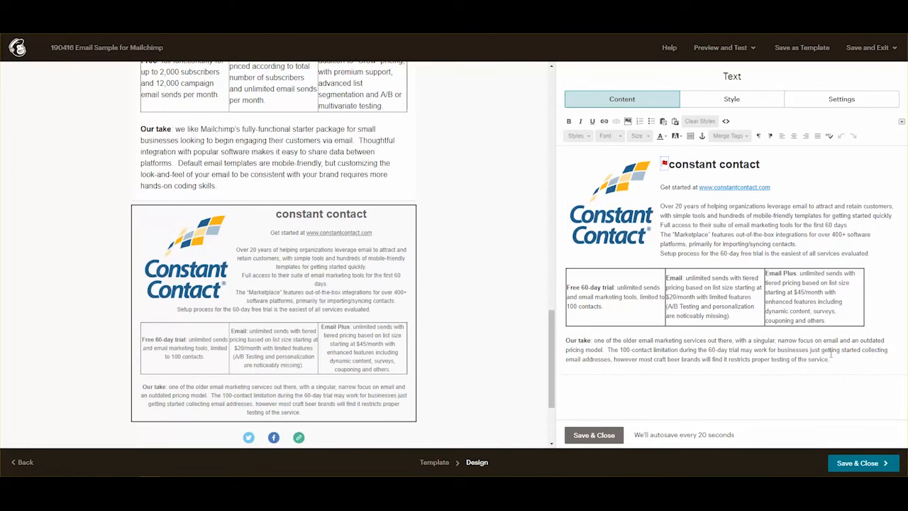
drag(845, 362, 606, 160)
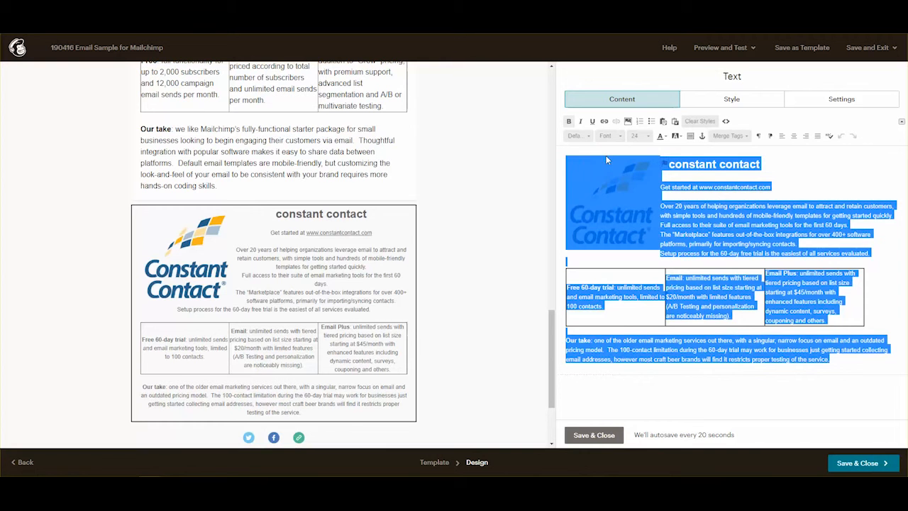
right_click(733, 215)
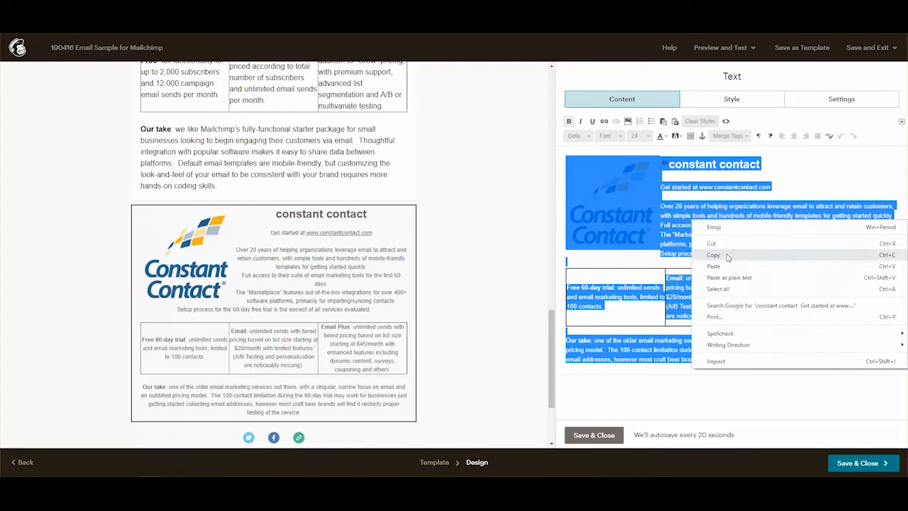
click(730, 257)
click(601, 434)
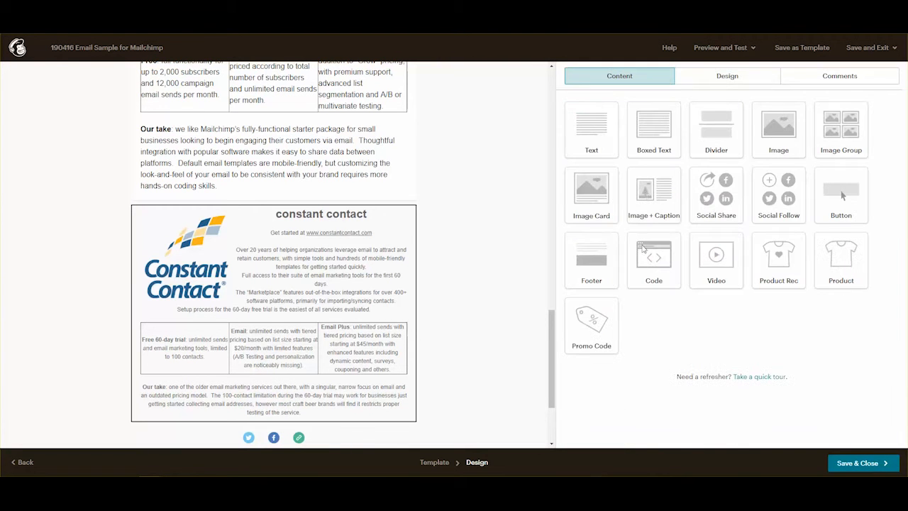
Add a new Text block above it and paste the copied Constant Contact content.
drag(612, 136, 322, 196)
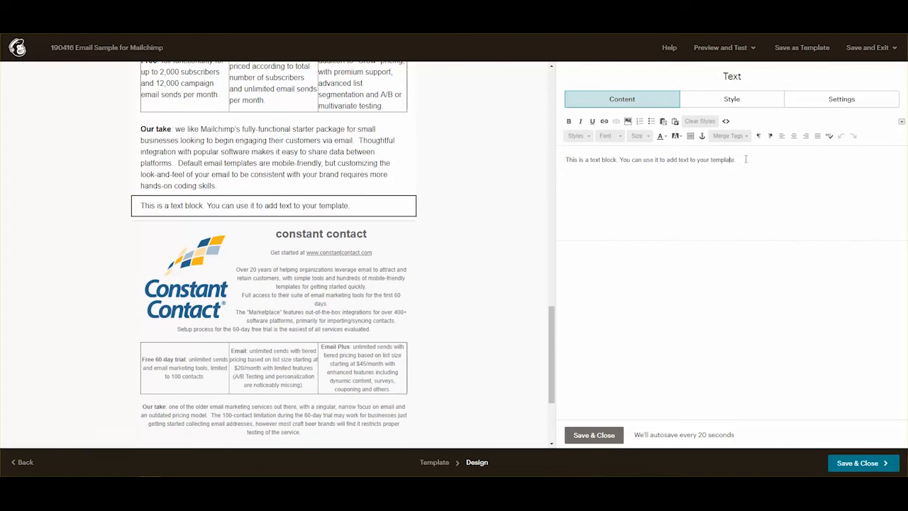
drag(746, 159, 565, 159)
key(ctrl+v)
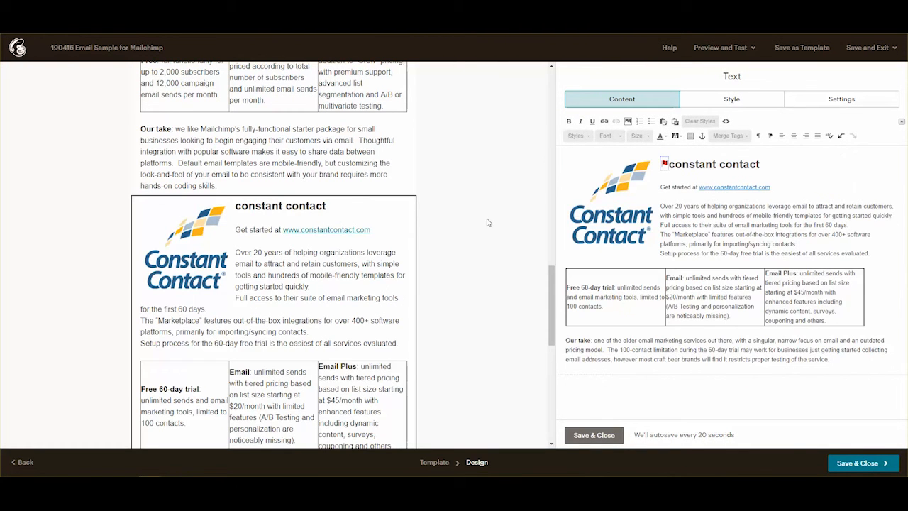
scroll(384, 242, down, 3)
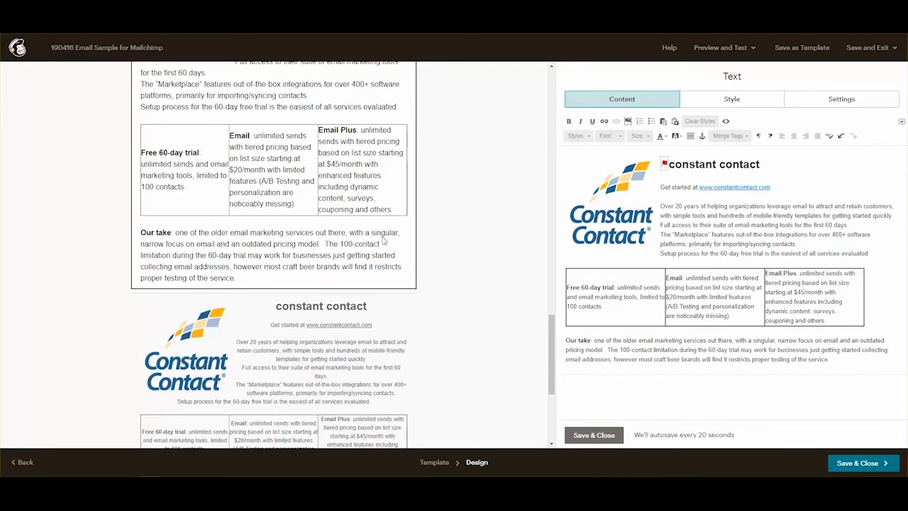
Save the new text block, then trash the old Constant Contact block and confirm Delete.
click(601, 438)
mouse_move(390, 334)
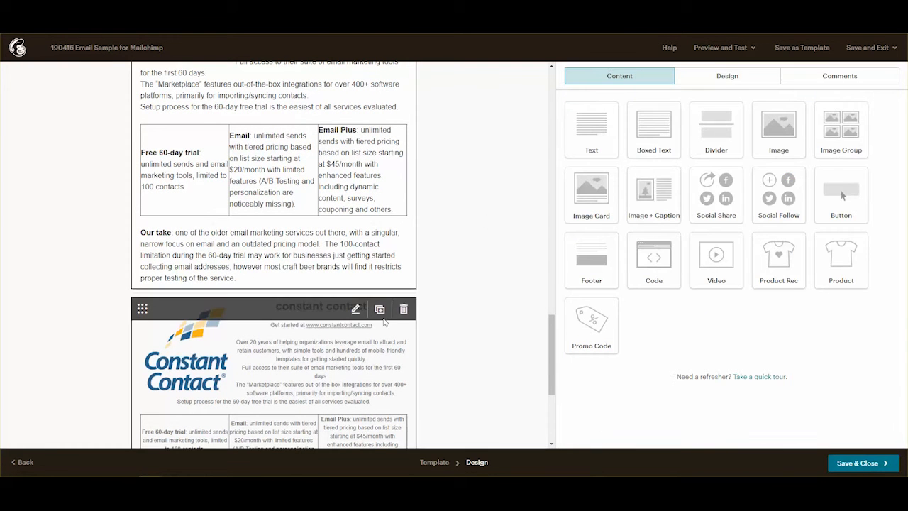
click(402, 308)
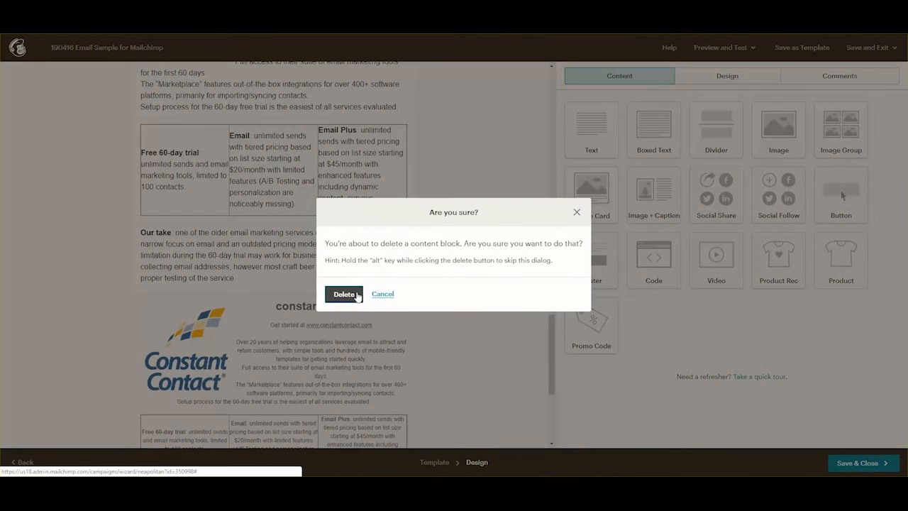
click(358, 295)
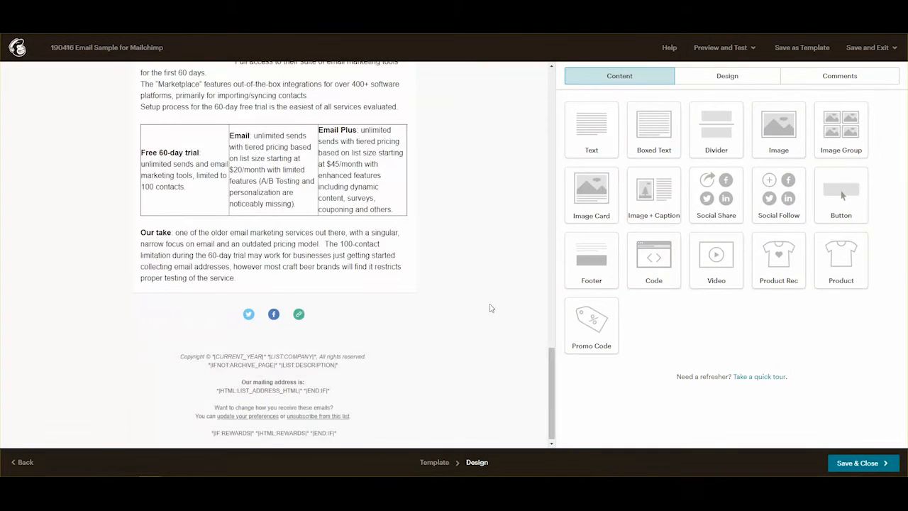
scroll(490, 308, up, 10)
scroll(490, 306, up, 10)
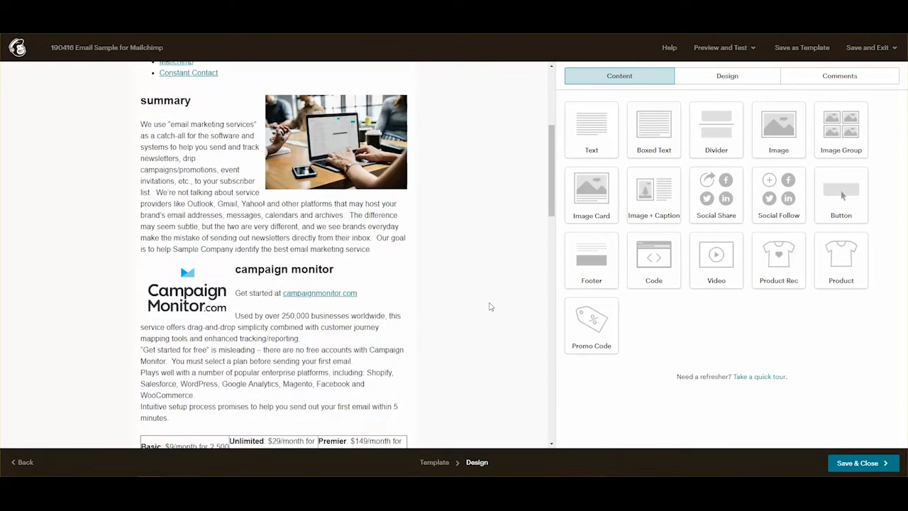
scroll(489, 306, up, 4)
scroll(490, 305, down, 5)
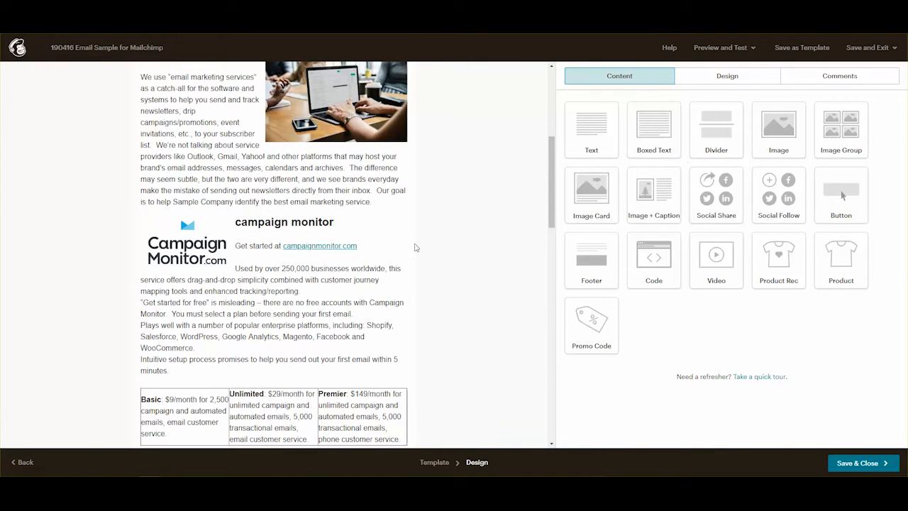
scroll(364, 310, down, 5)
scroll(365, 312, down, 10)
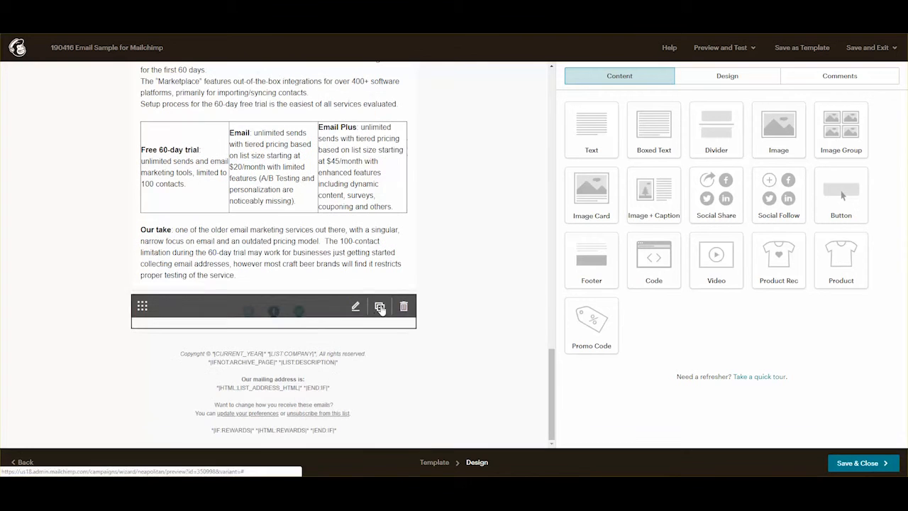
Add a Text block above the footer containing the pasted closing passage with sign-off and disclaimer.
drag(592, 129, 308, 281)
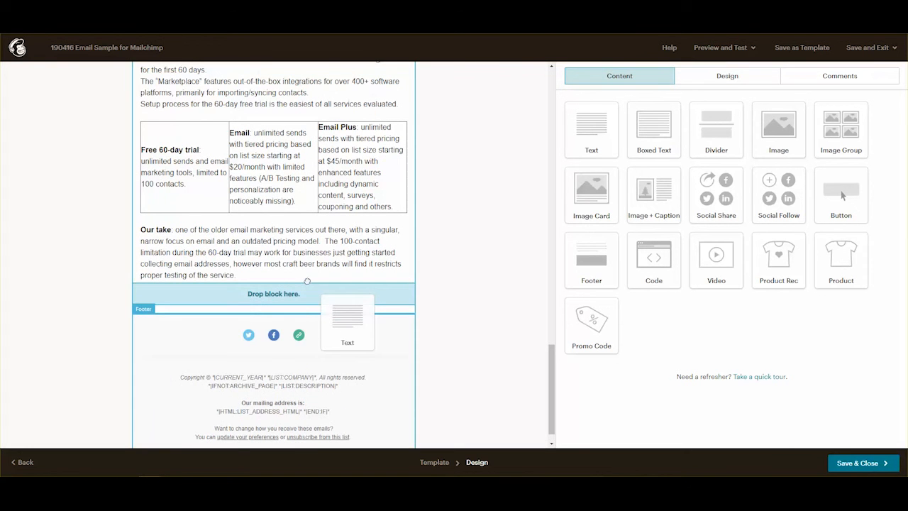
drag(347, 322, 348, 312)
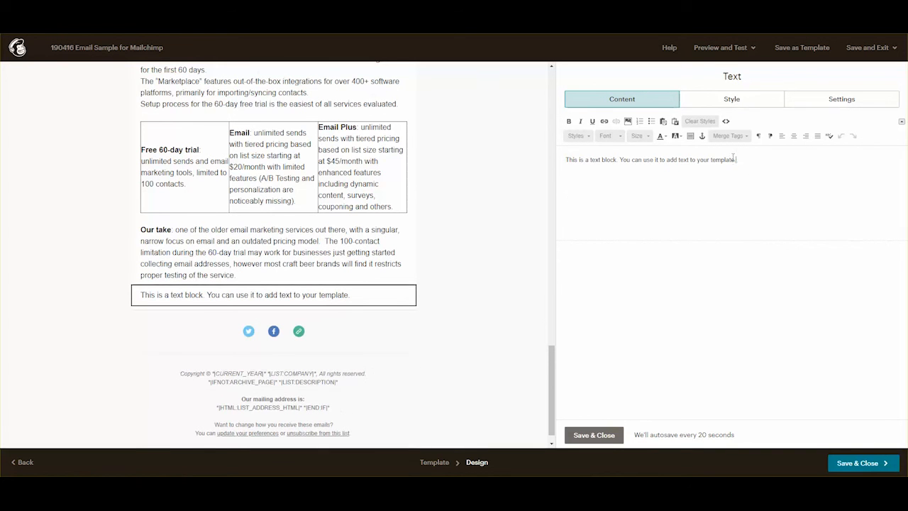
drag(735, 159, 533, 154)
key(ctrl+v)
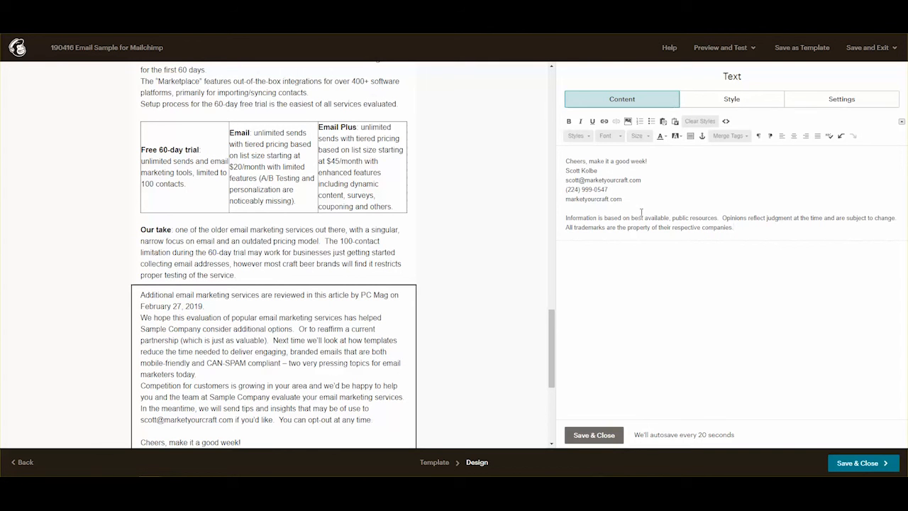
click(593, 434)
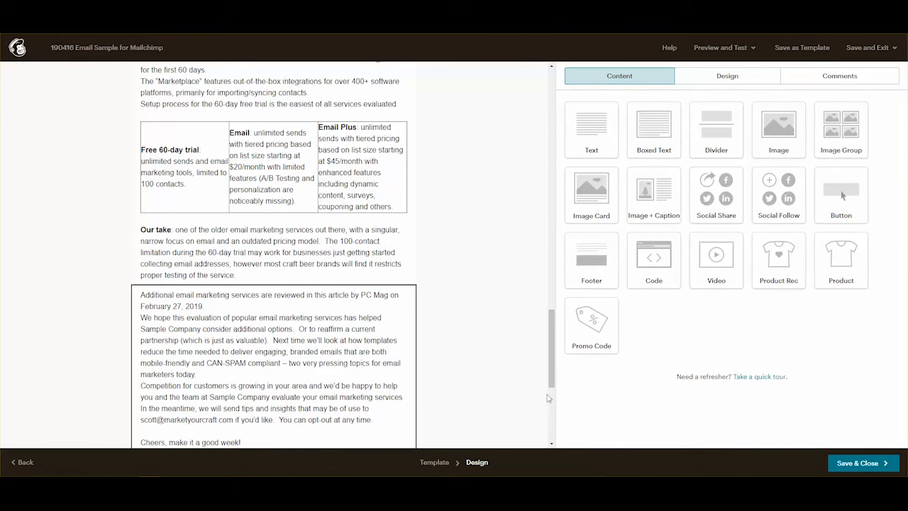
Insert blank lines after the February 27, 2019 line and after 'email marketers today.'.
click(378, 359)
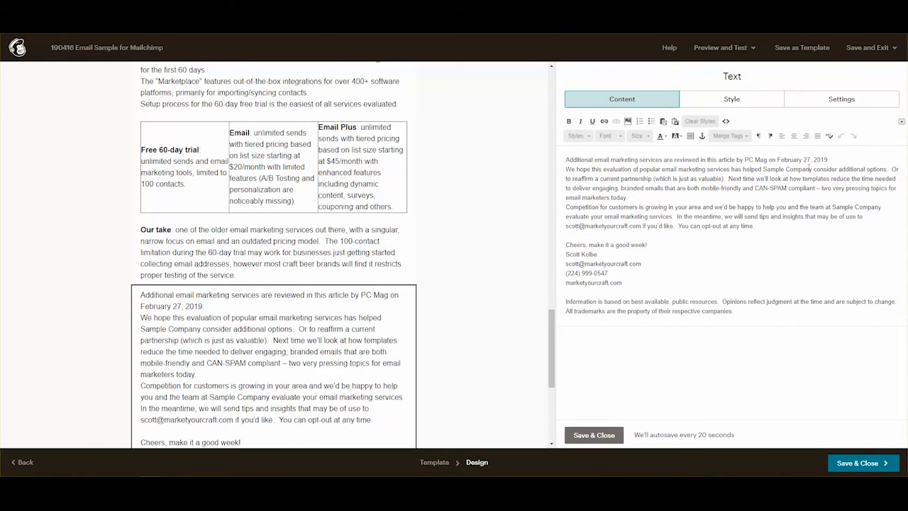
click(860, 161)
key(Return)
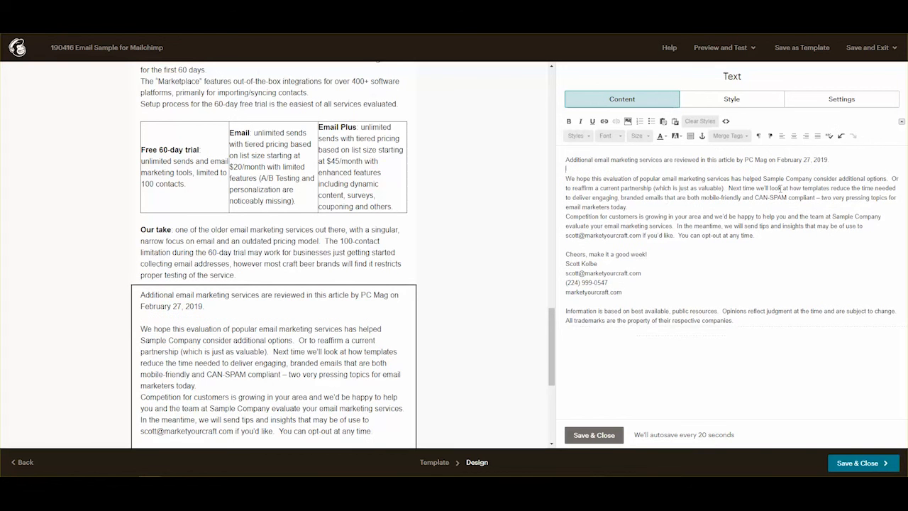
click(645, 208)
key(Return)
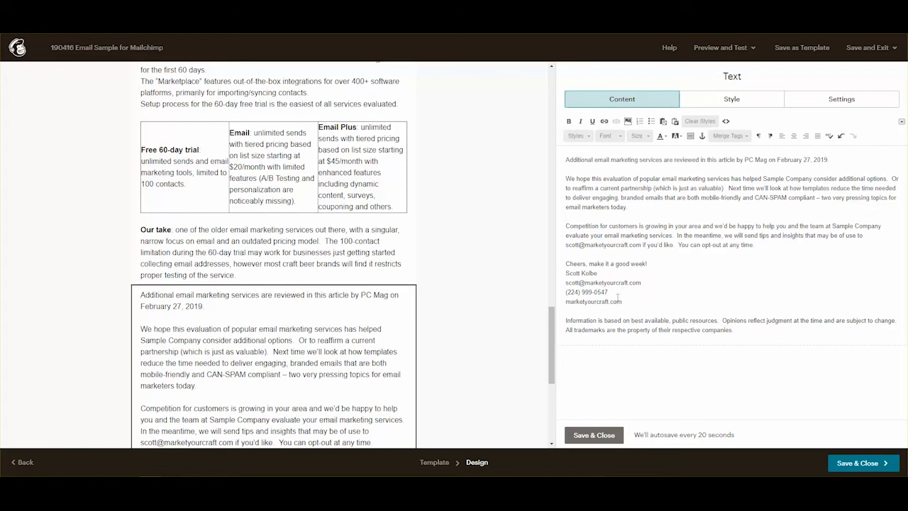
drag(643, 282, 565, 283)
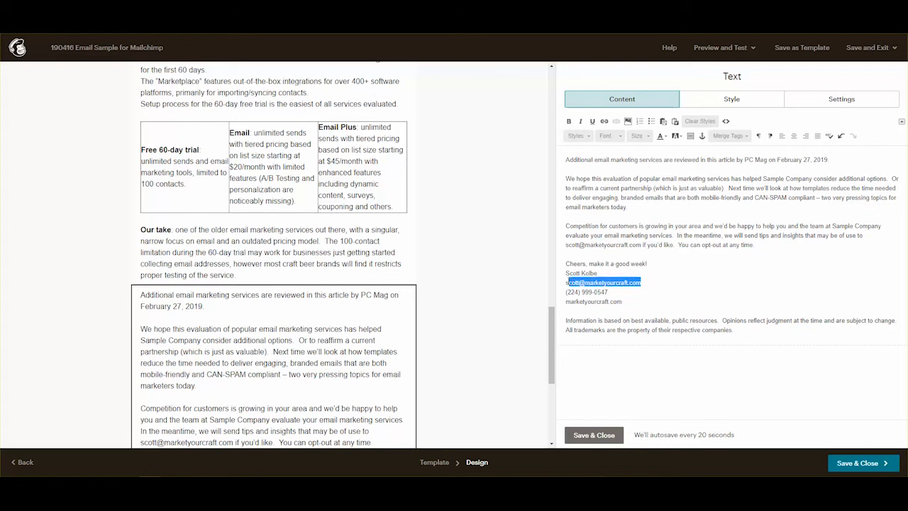
Turn the signature's contact address into an e-mail link to that address.
click(604, 121)
click(387, 237)
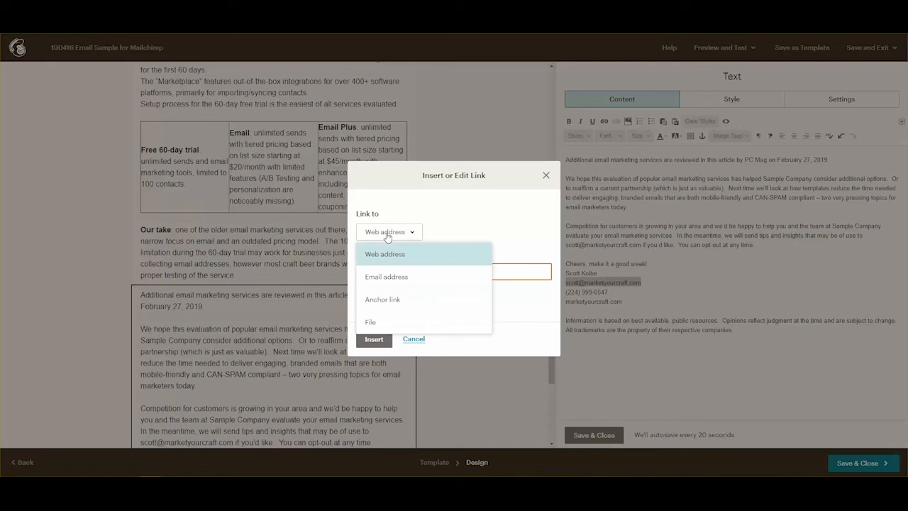
click(387, 279)
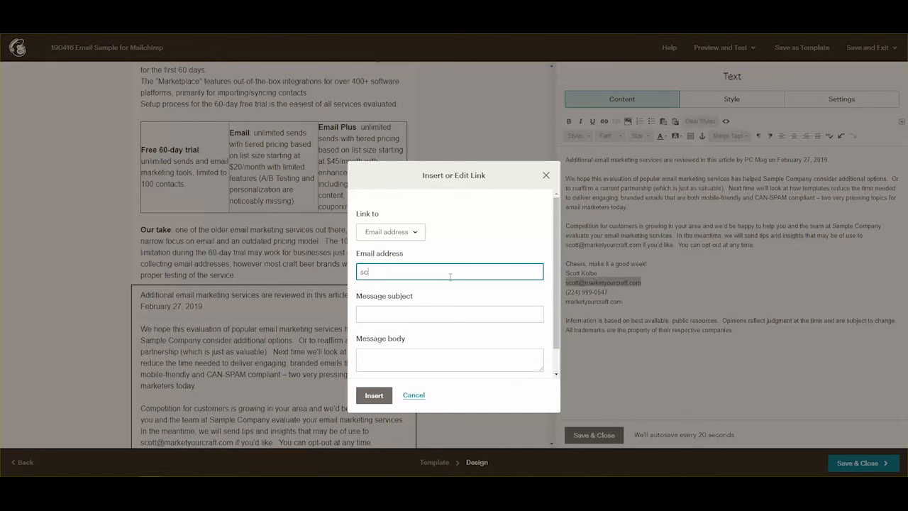
click(449, 276)
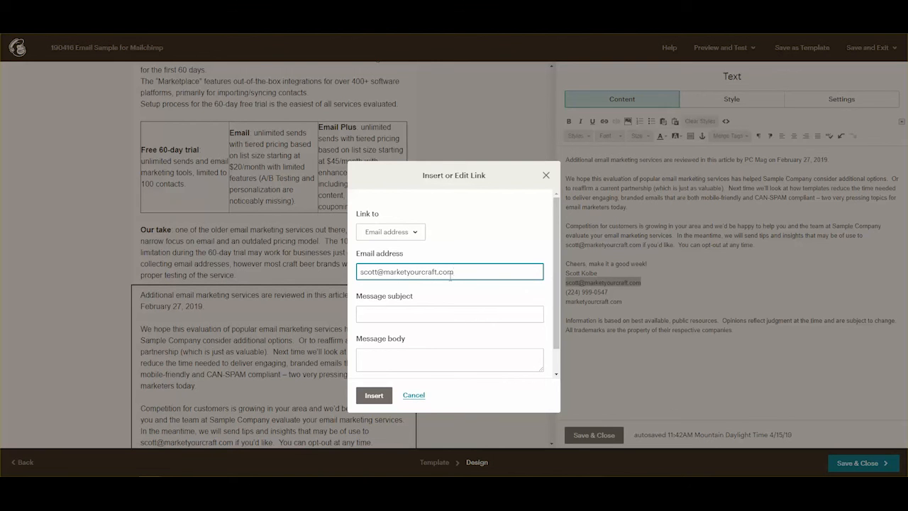
click(374, 396)
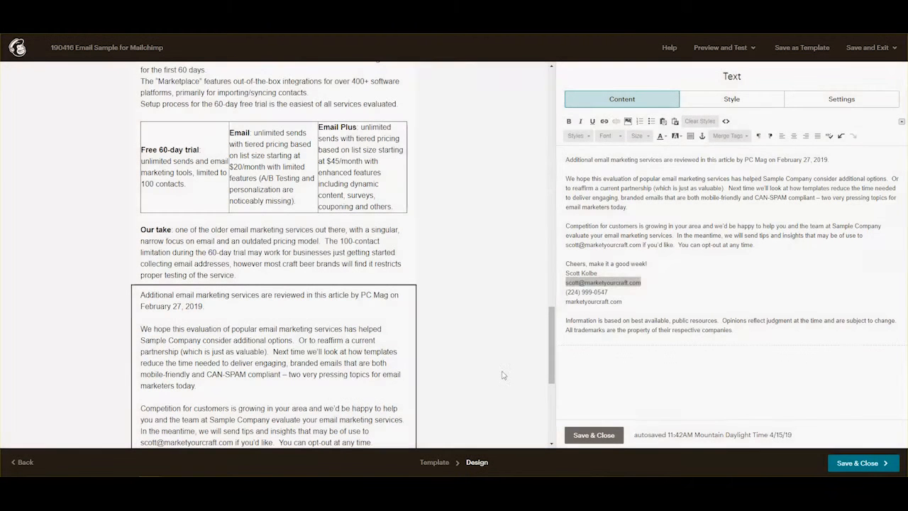
click(622, 303)
drag(622, 302, 565, 302)
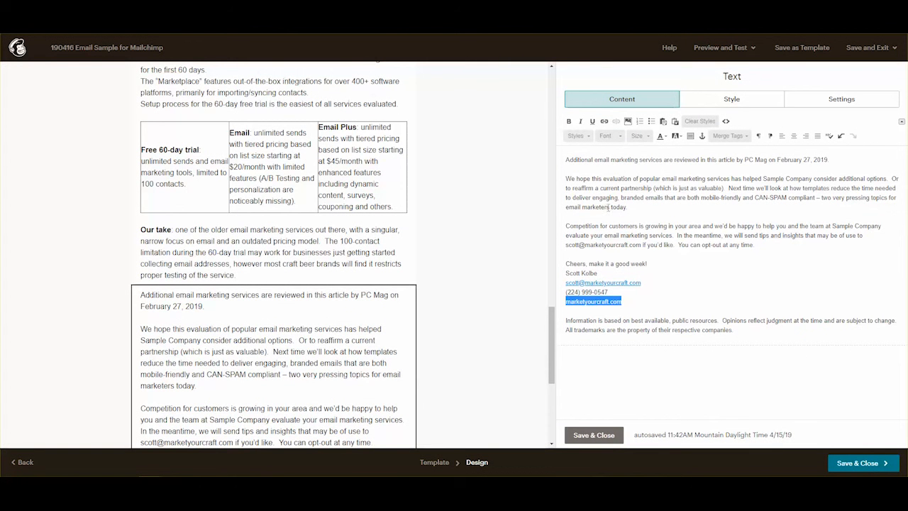
click(604, 122)
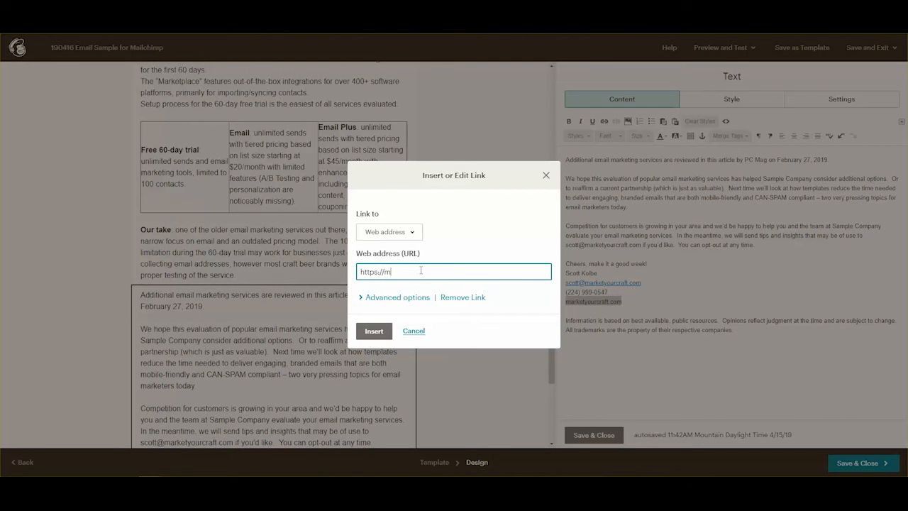
text(https://marketyourcraft.com)
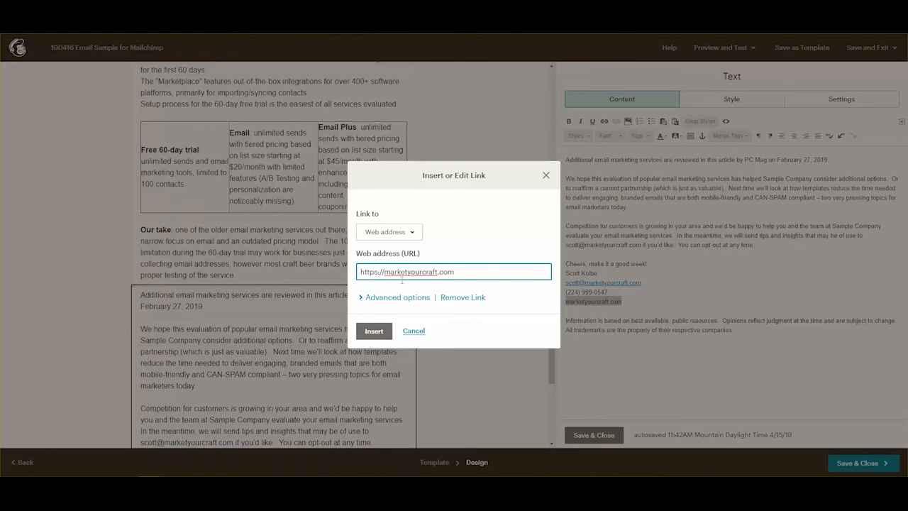
click(374, 331)
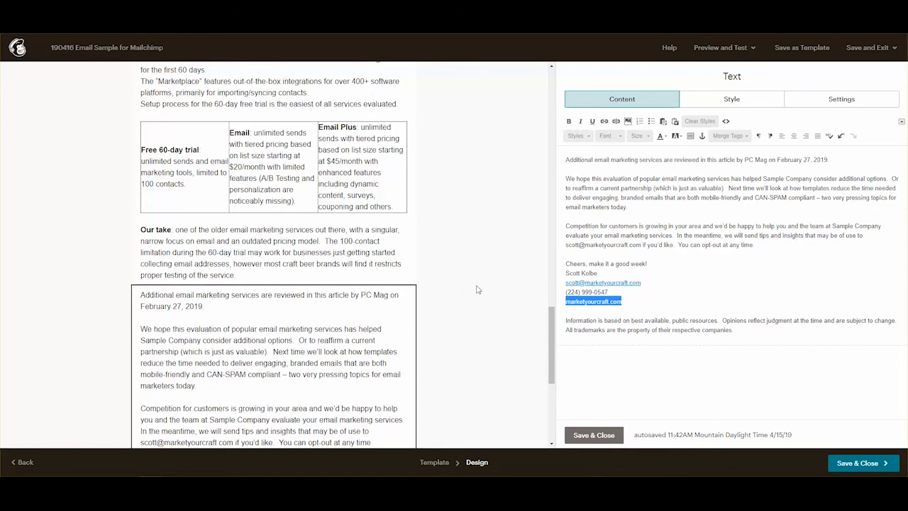
click(603, 436)
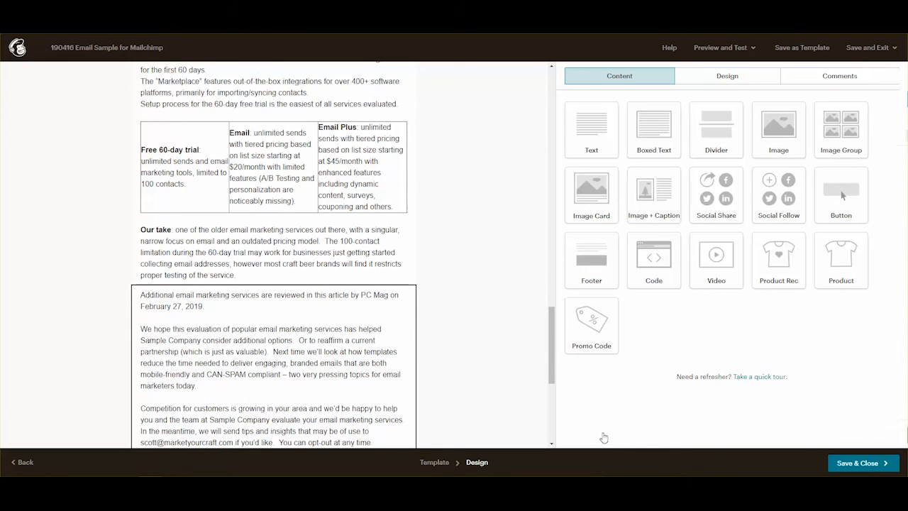
scroll(478, 330, down, 3)
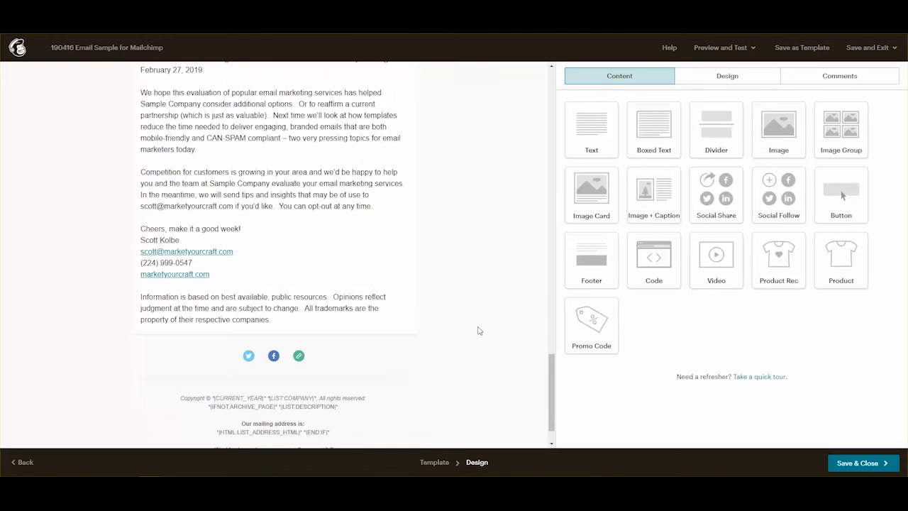
scroll(478, 331, up, 1)
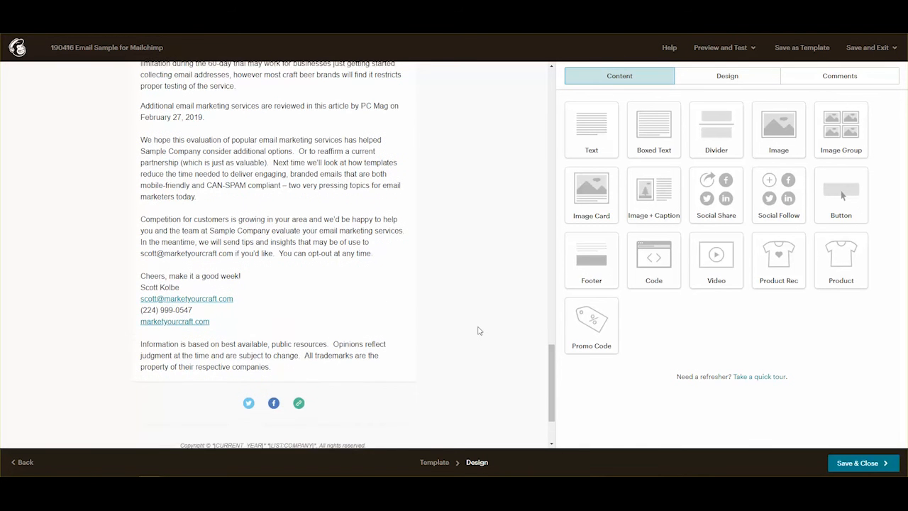
scroll(478, 331, up, 4)
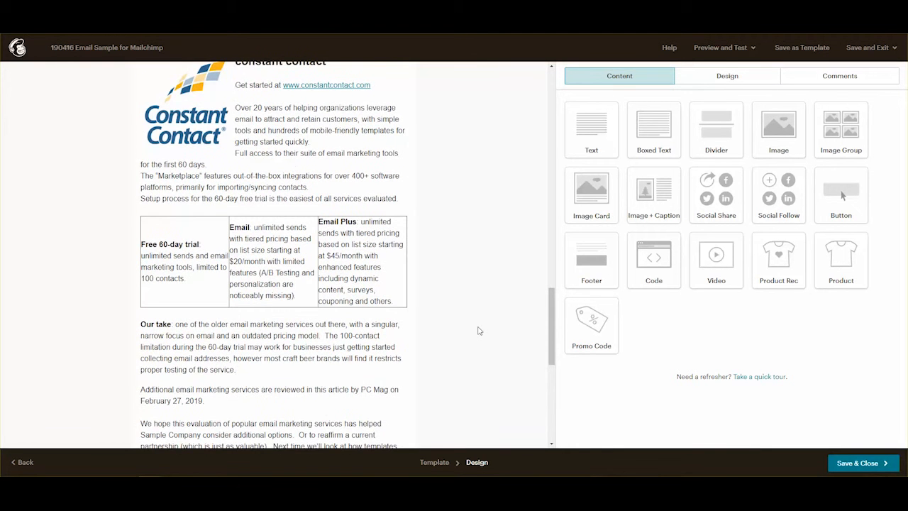
scroll(478, 331, up, 5)
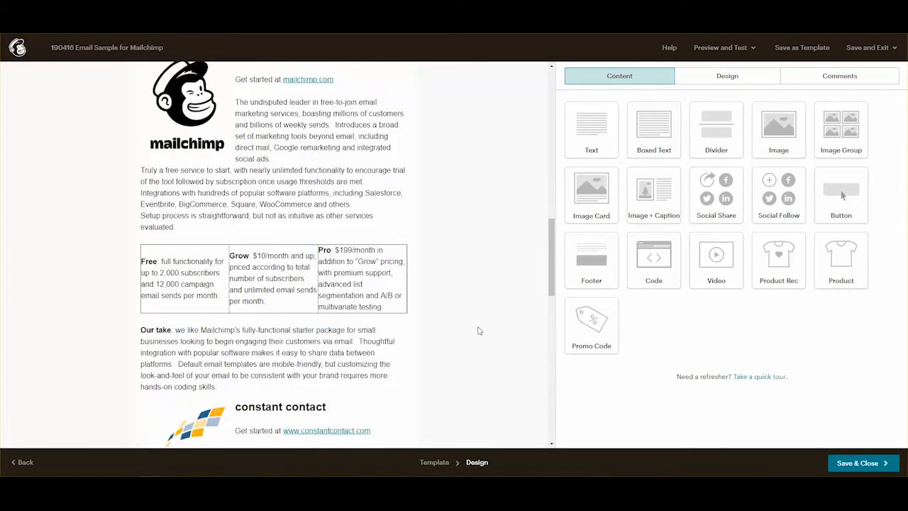
scroll(478, 331, up, 3)
scroll(478, 331, up, 5)
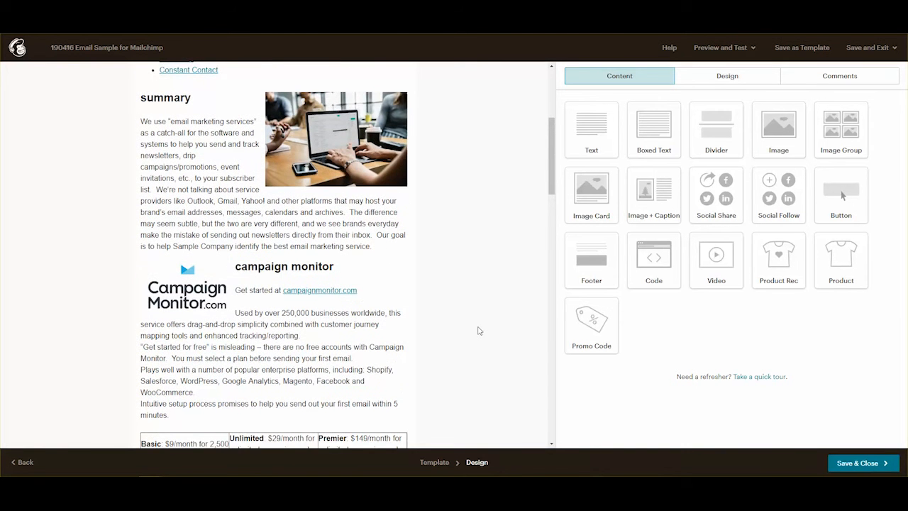
scroll(478, 330, up, 4)
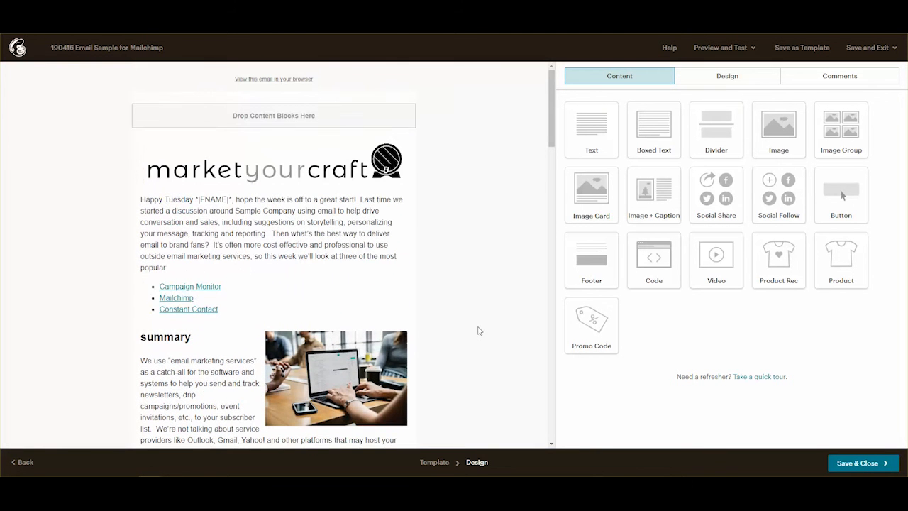
scroll(478, 330, down, 5)
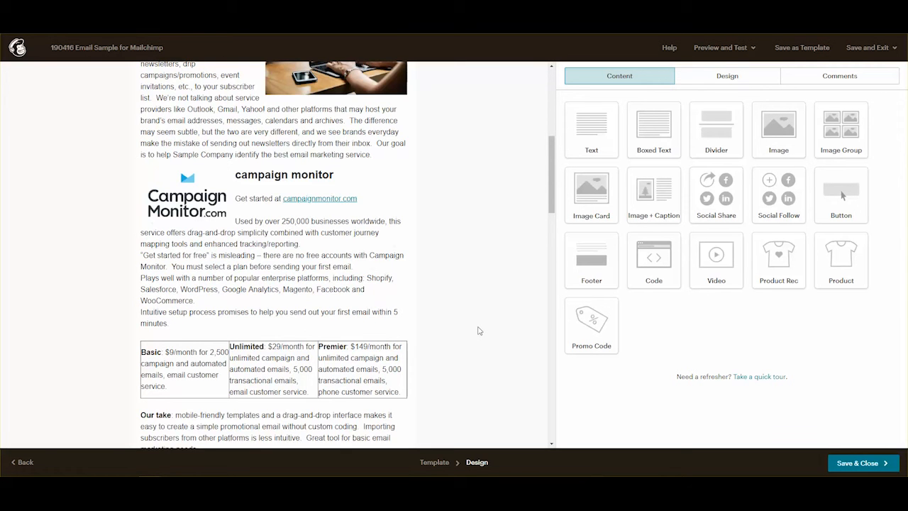
scroll(478, 331, down, 1)
scroll(478, 330, down, 3)
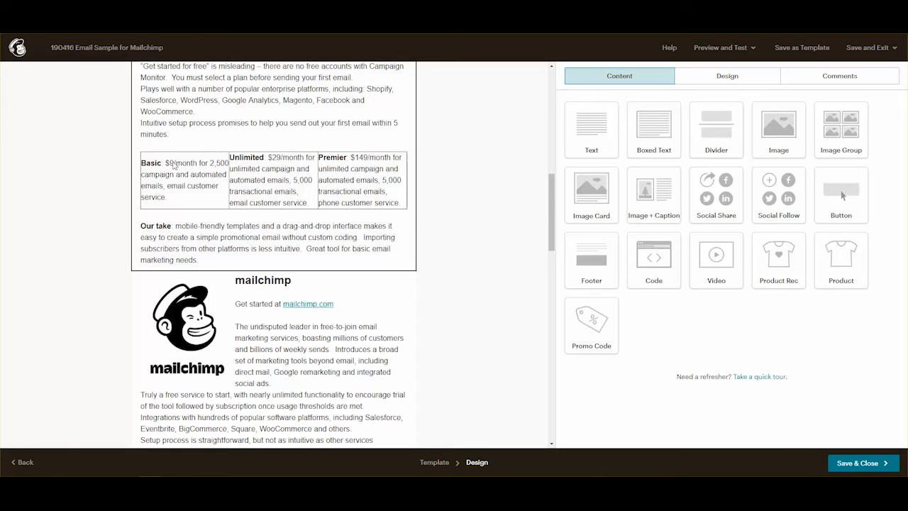
click(173, 165)
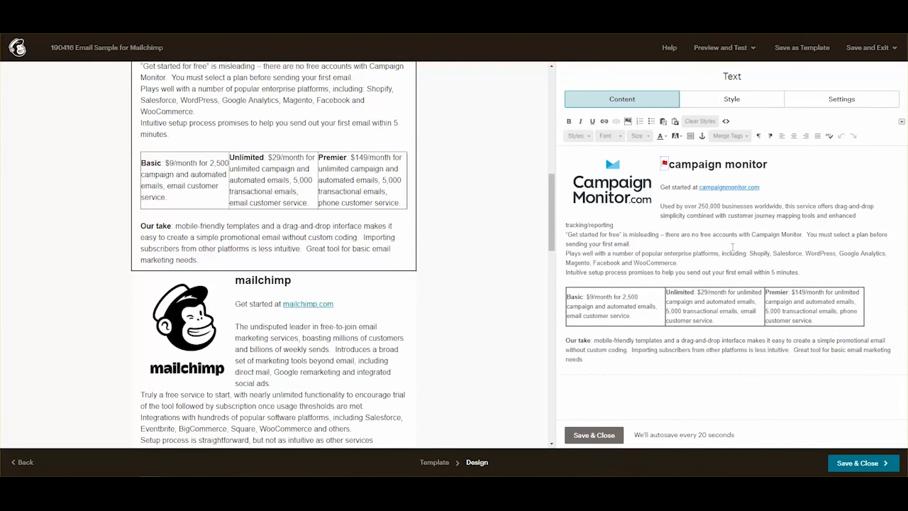
click(567, 297)
scroll(339, 245, down, 4)
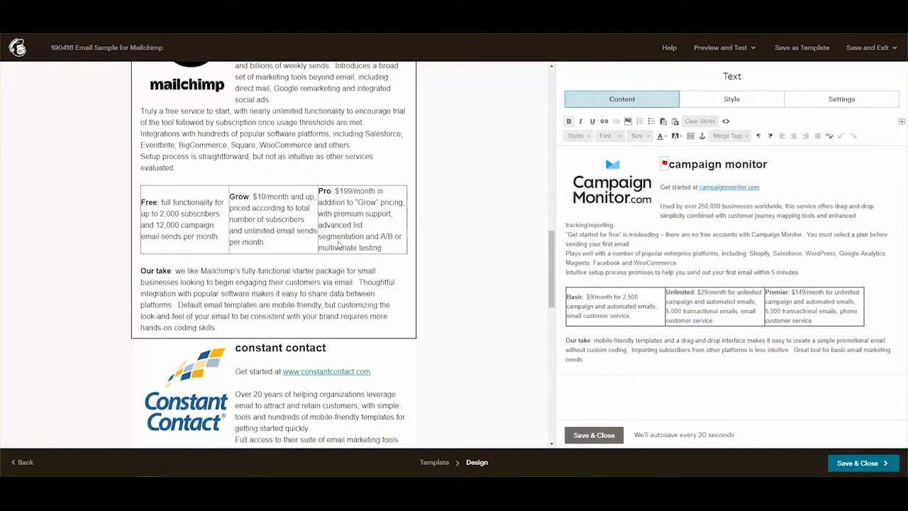
scroll(339, 245, down, 4)
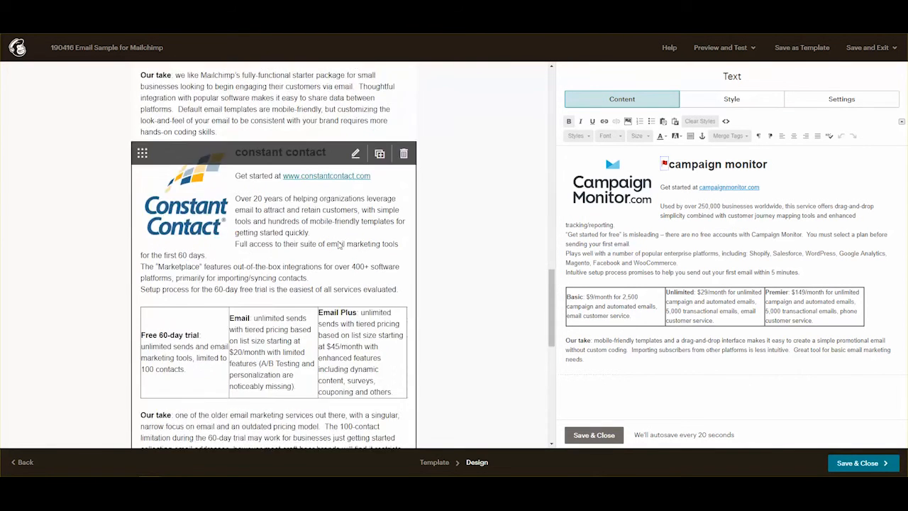
scroll(339, 245, down, 3)
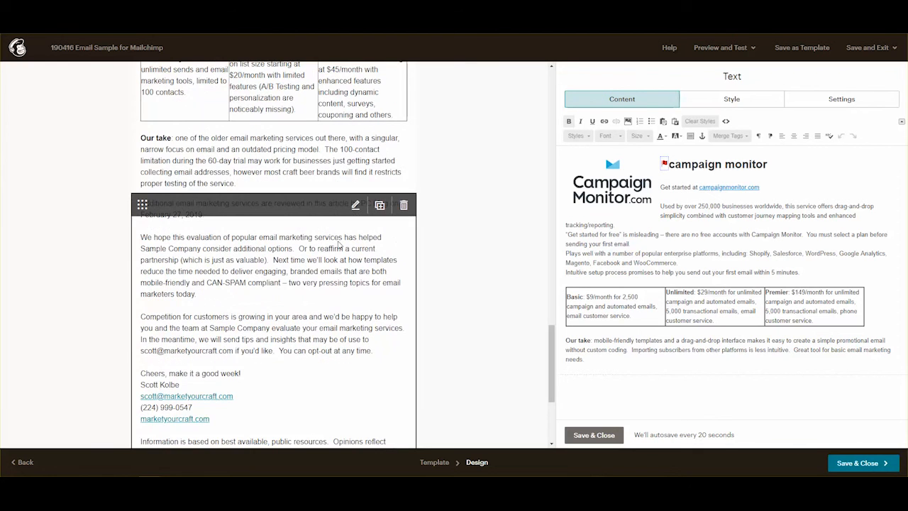
scroll(339, 245, down, 3)
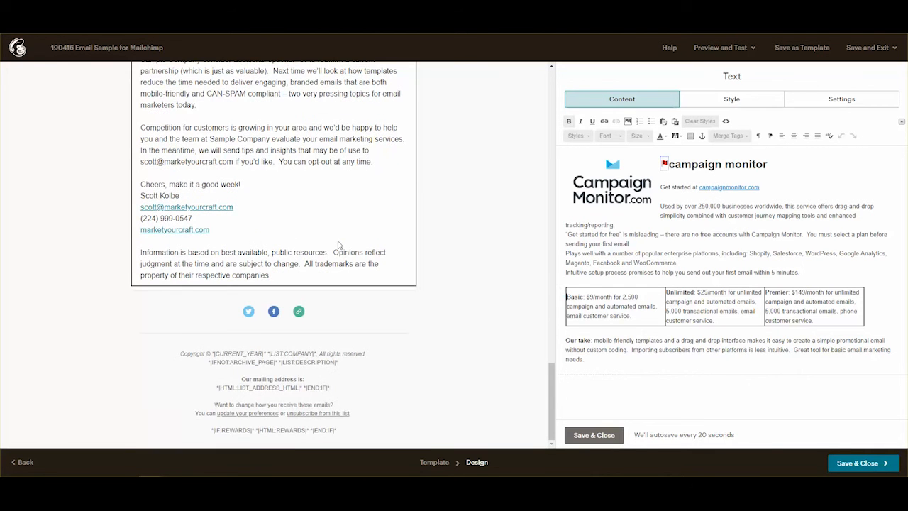
scroll(340, 245, up, 15)
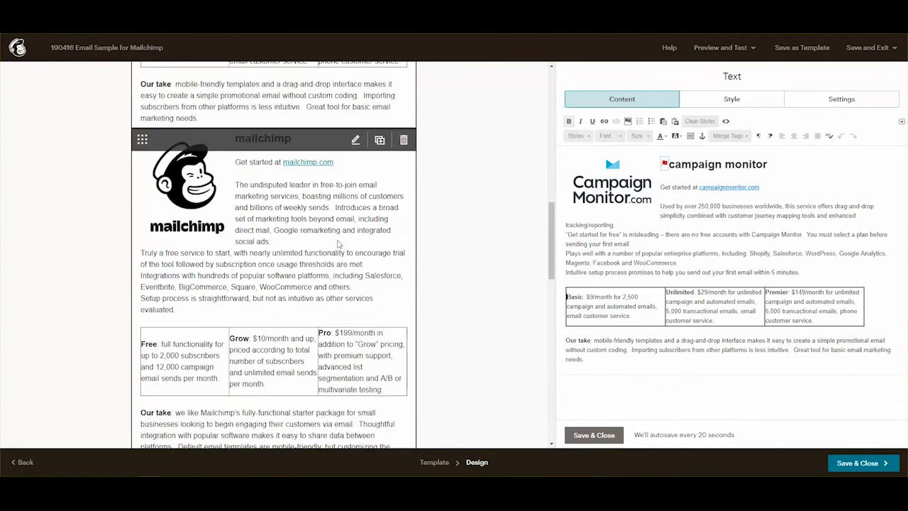
scroll(337, 240, up, 3)
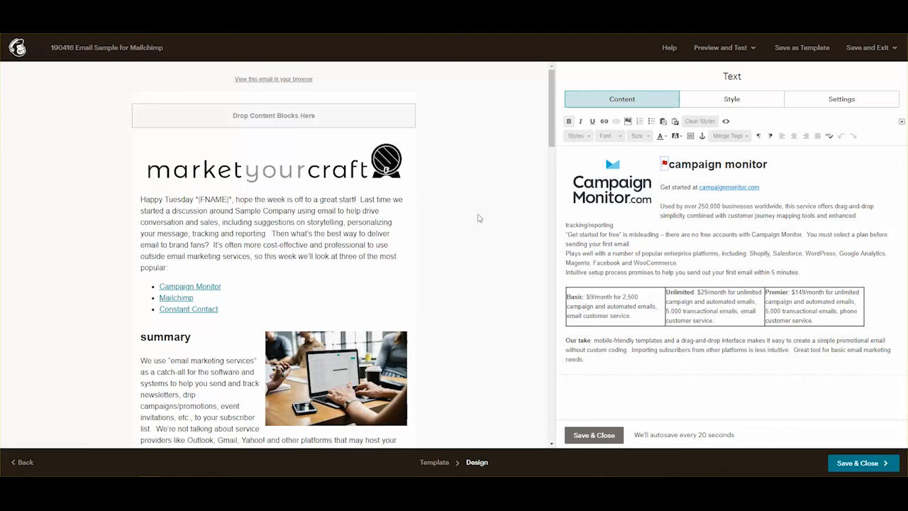
scroll(476, 209, down, 4)
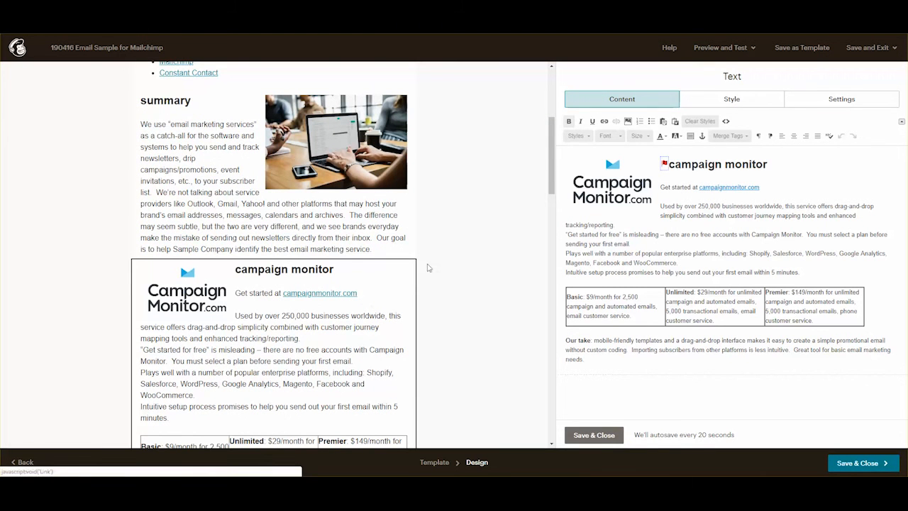
click(594, 434)
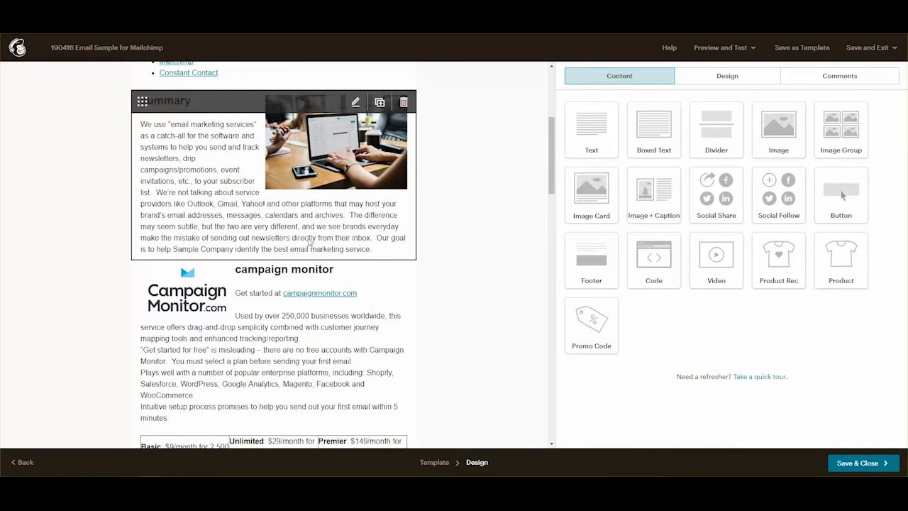
Add an empty line after the summary text and save the summary block.
click(365, 252)
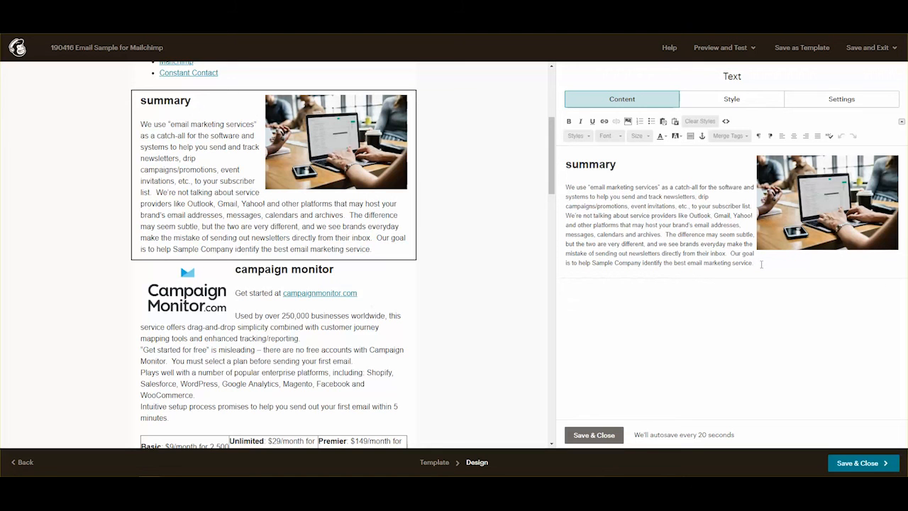
key(Return)
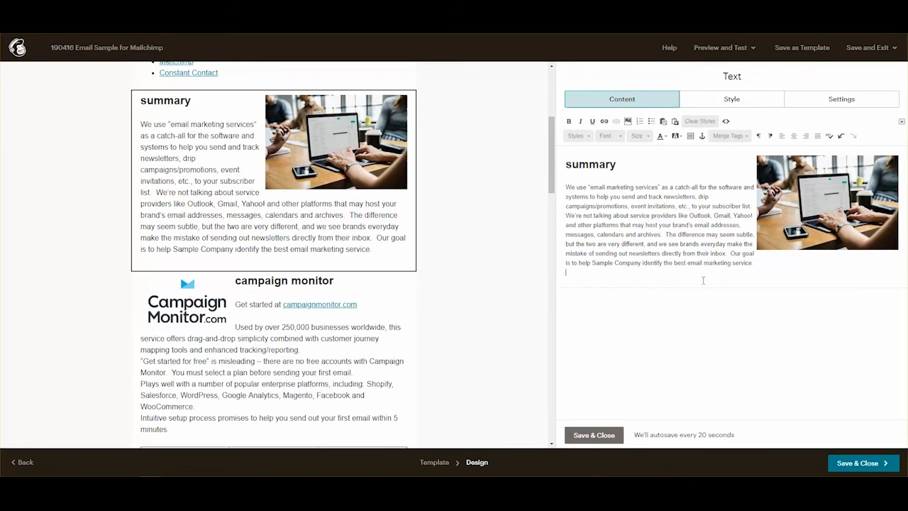
click(583, 434)
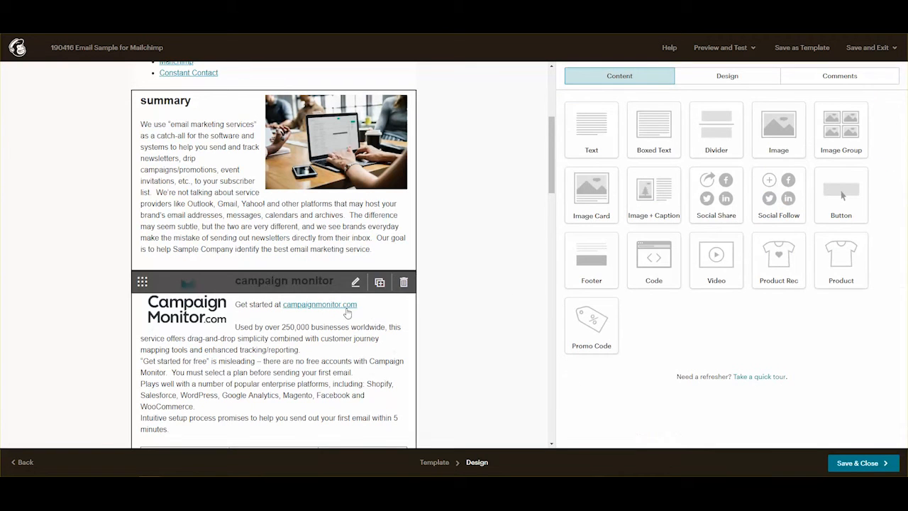
Scroll through the whole email from header to footer, then open Preview and Test.
scroll(449, 296, down, 5)
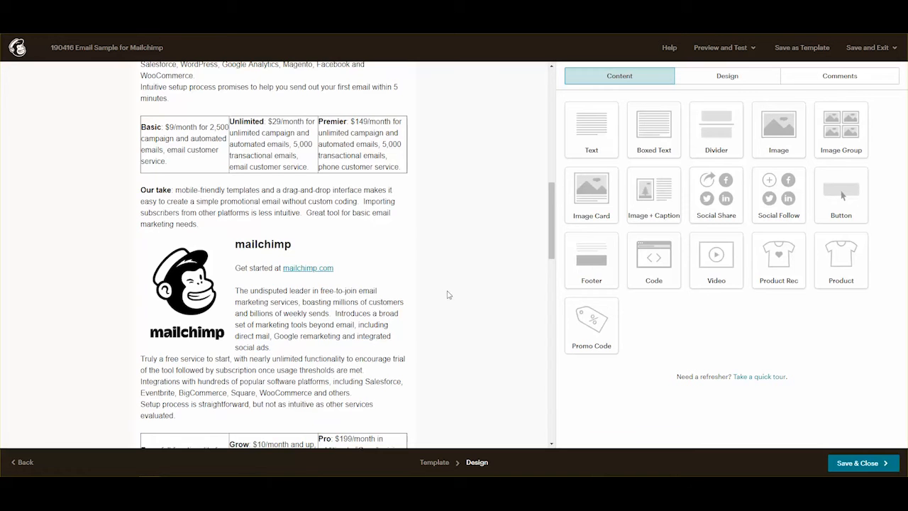
scroll(448, 295, down, 3)
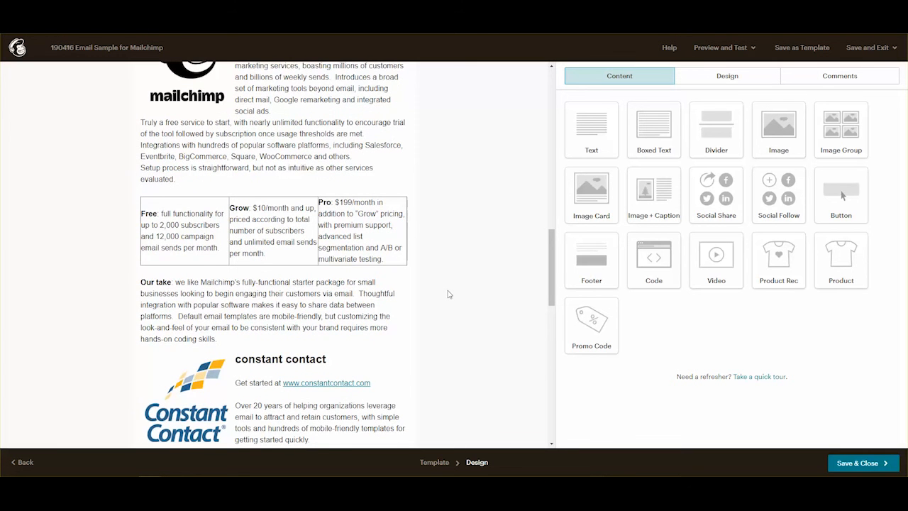
scroll(448, 294, up, 5)
scroll(449, 295, up, 3)
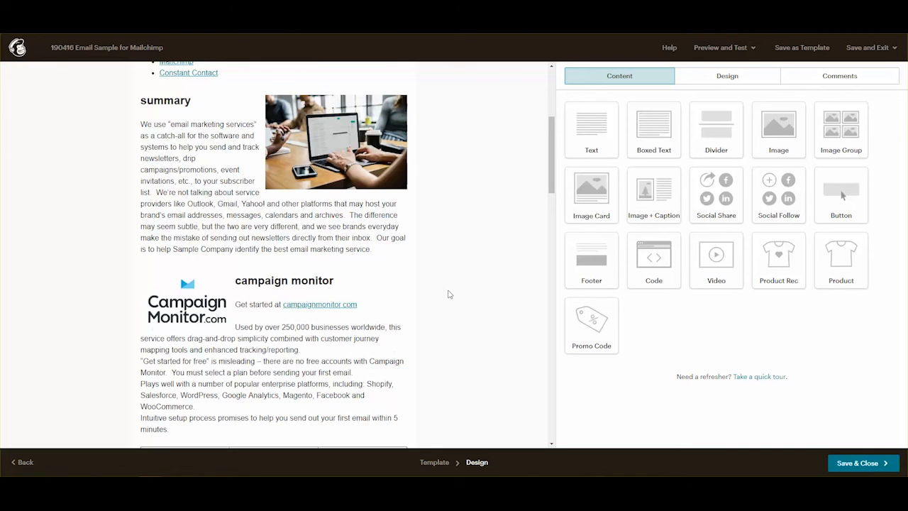
scroll(448, 294, up, 2)
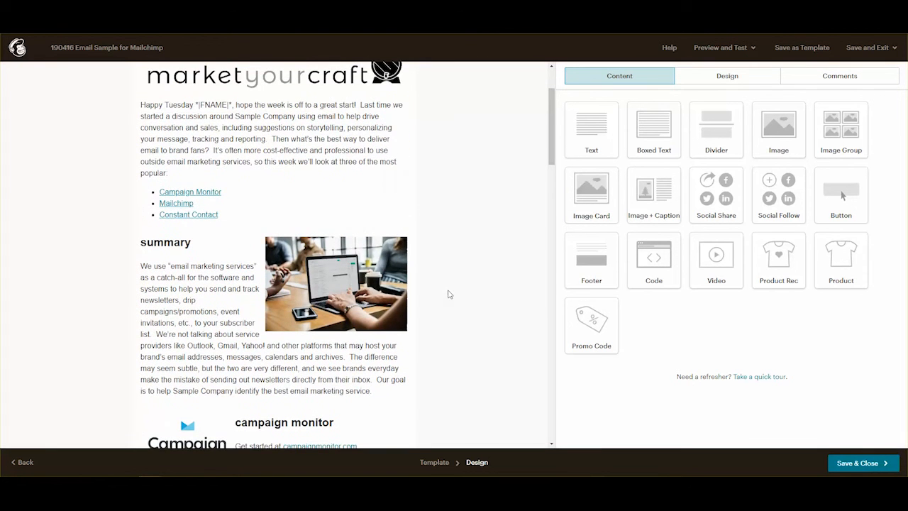
scroll(449, 294, down, 2)
scroll(448, 295, down, 3)
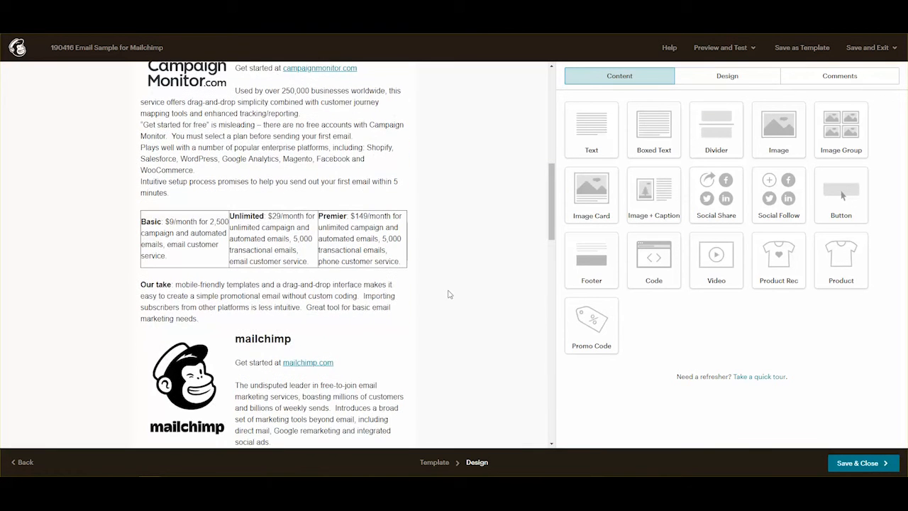
scroll(448, 294, down, 3)
scroll(449, 294, down, 4)
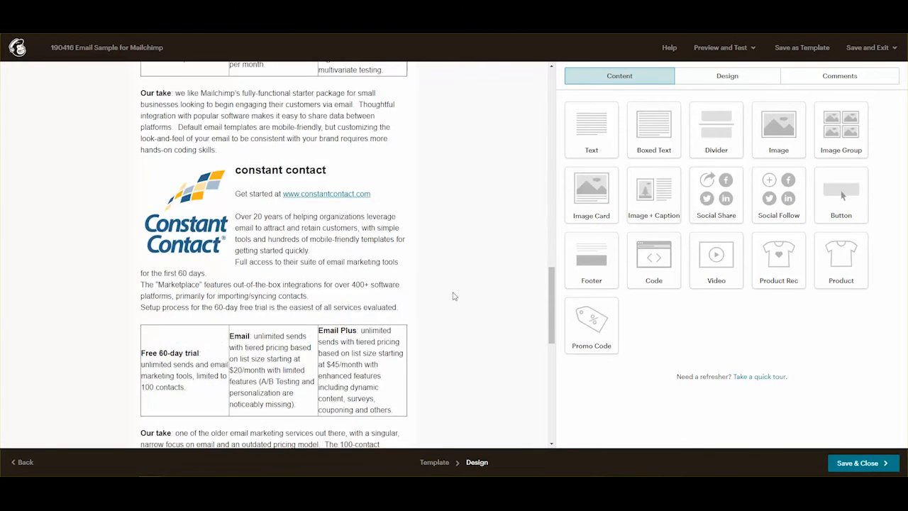
scroll(455, 295, down, 7)
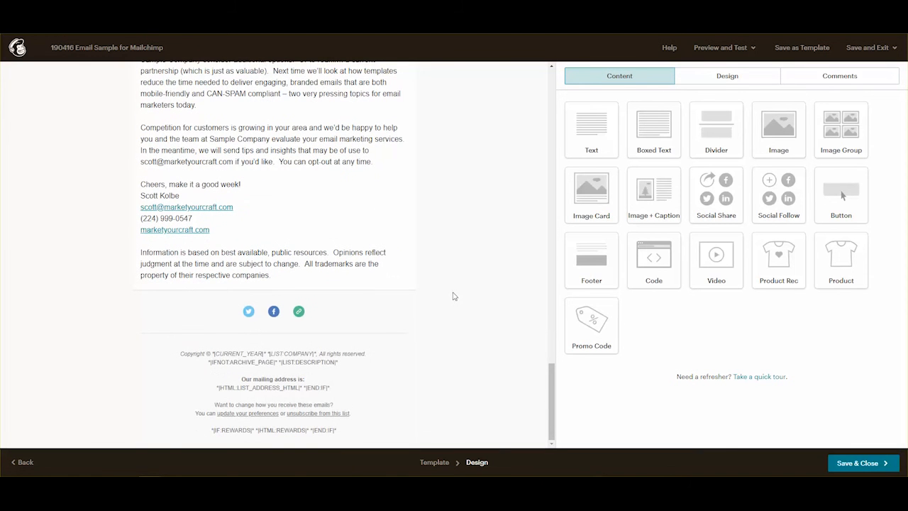
click(729, 54)
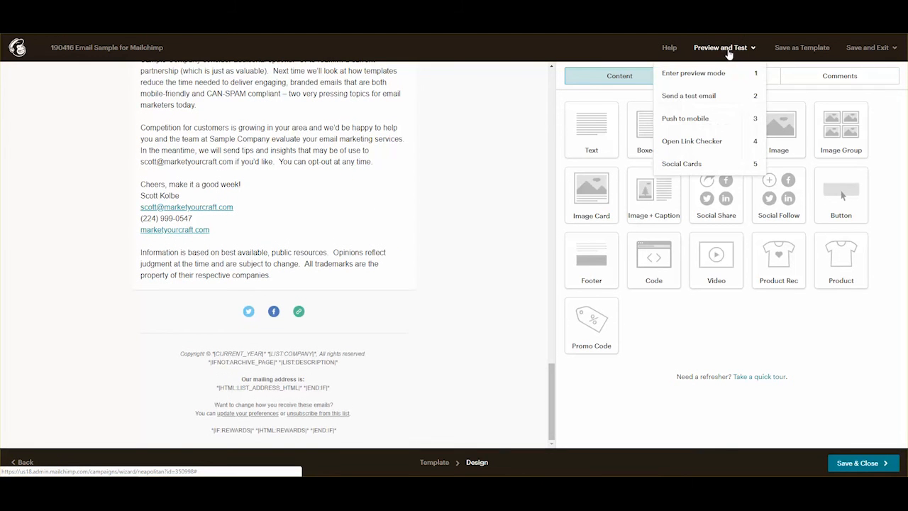
click(698, 76)
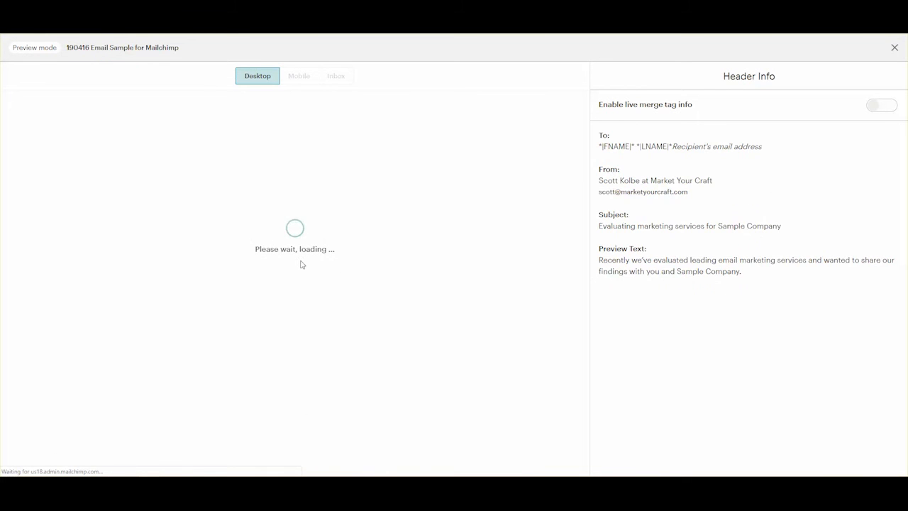
scroll(381, 238, down, 3)
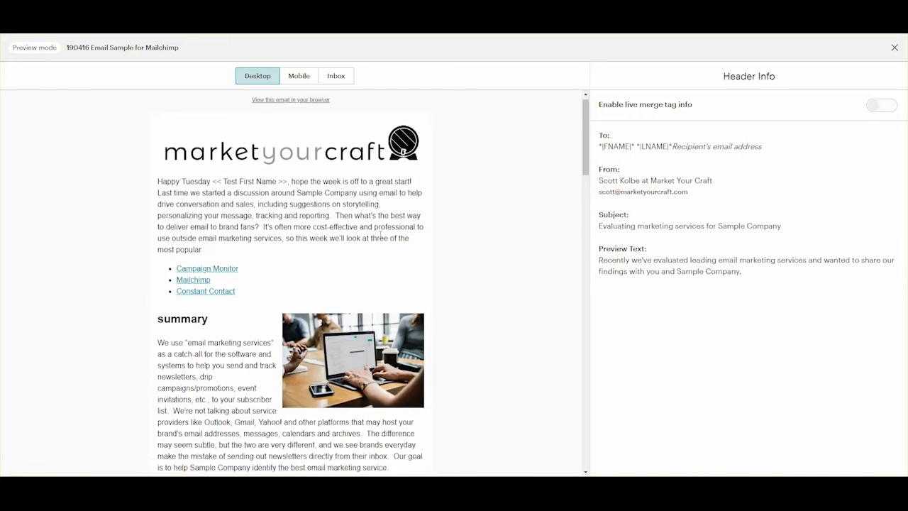
scroll(381, 238, down, 3)
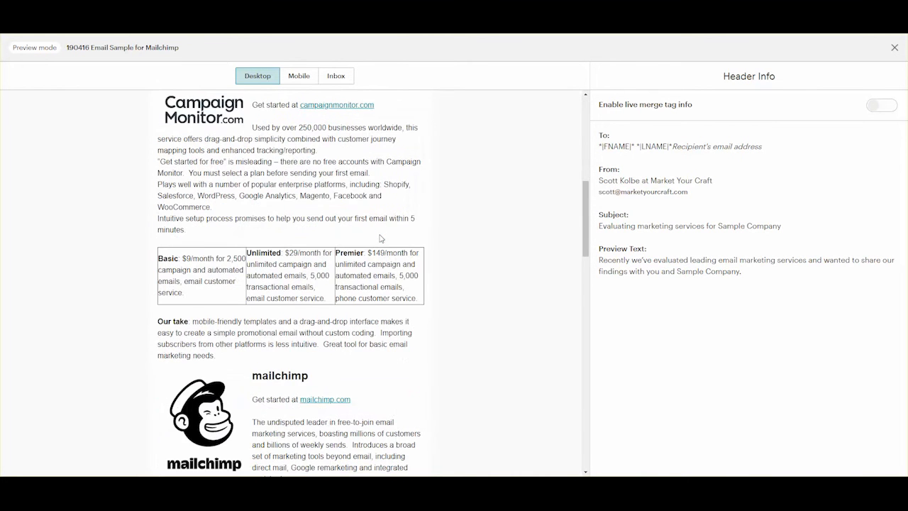
scroll(381, 238, down, 10)
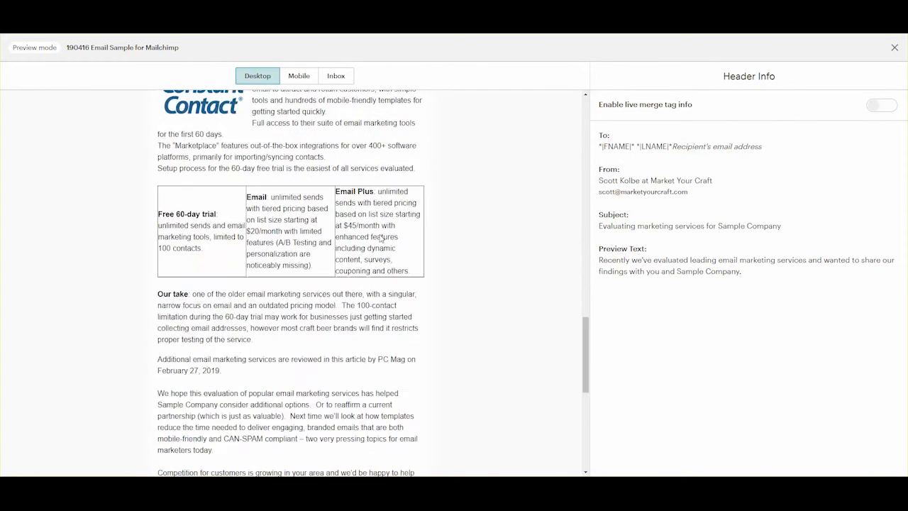
scroll(381, 238, down, 6)
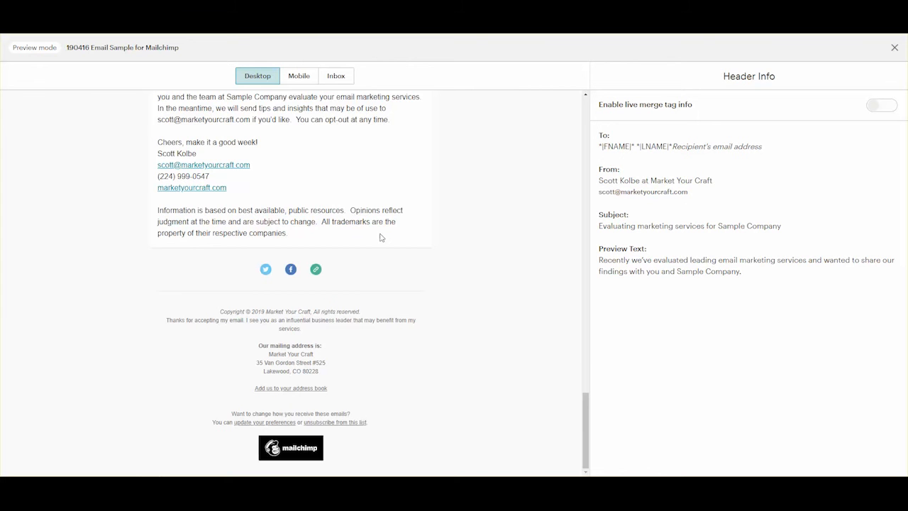
scroll(381, 238, up, 20)
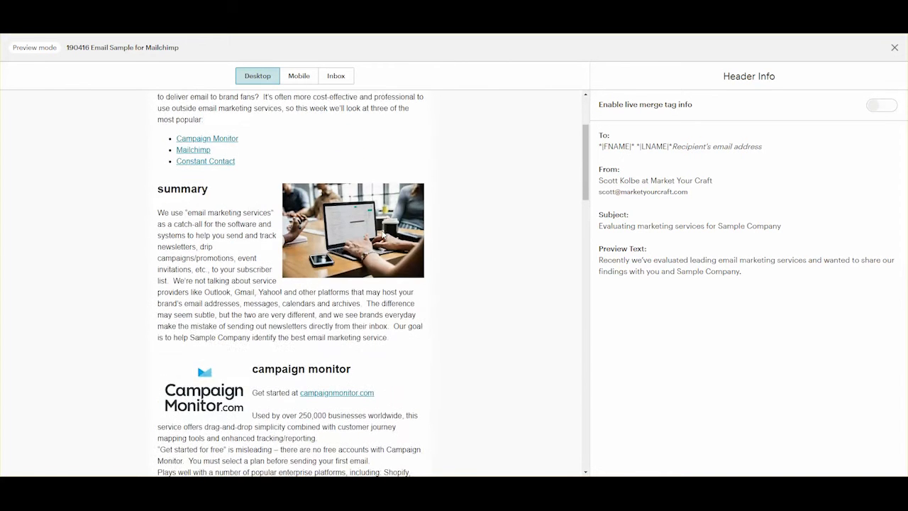
scroll(383, 234, up, 3)
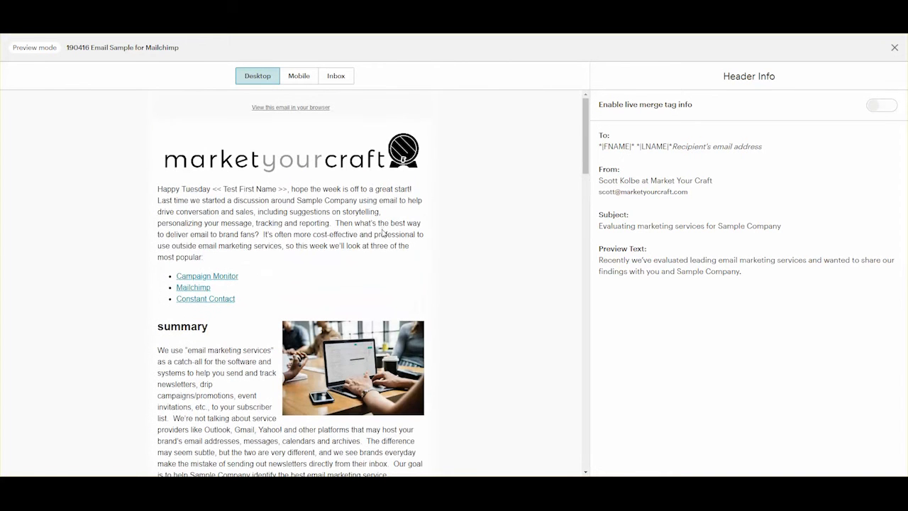
click(895, 48)
click(735, 47)
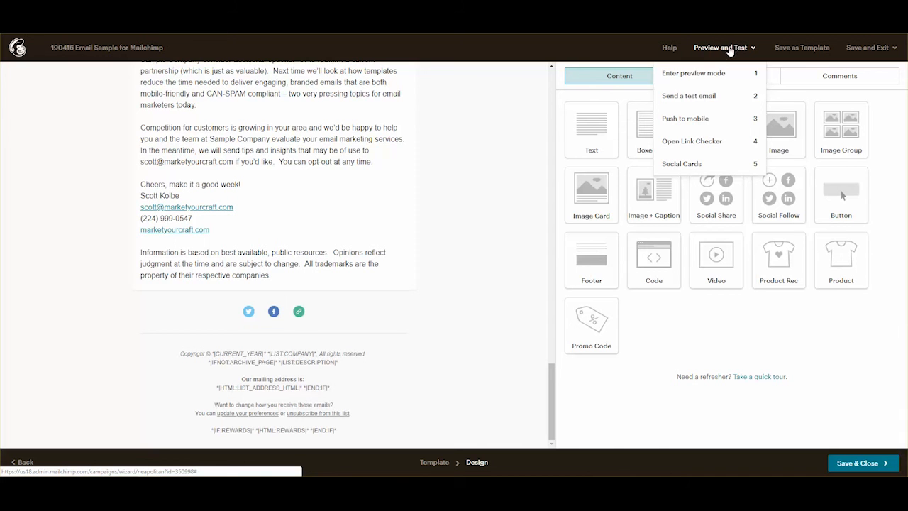
Send a test email to the prefilled address and dismiss the confirmation.
click(706, 97)
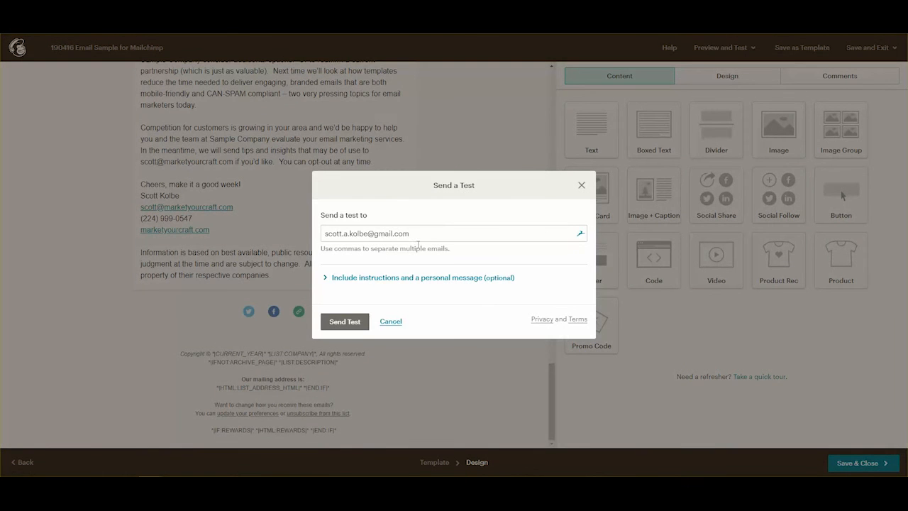
click(347, 320)
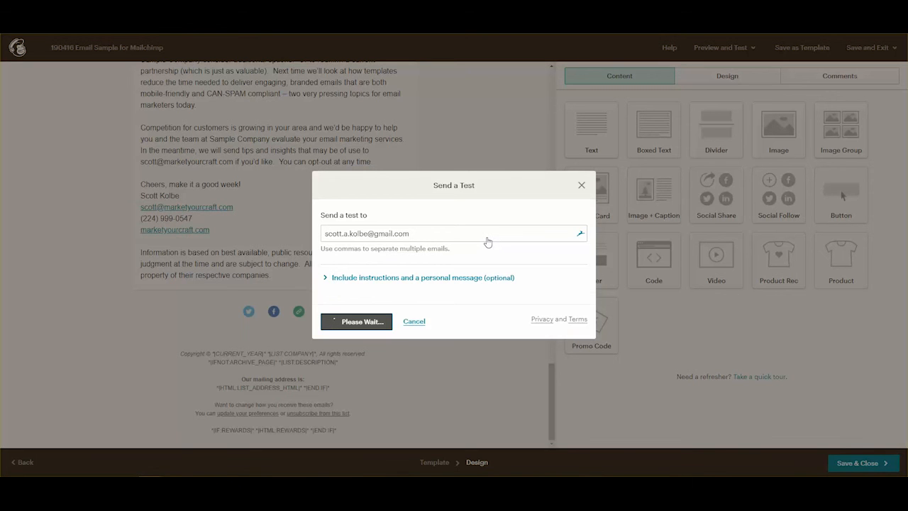
click(581, 185)
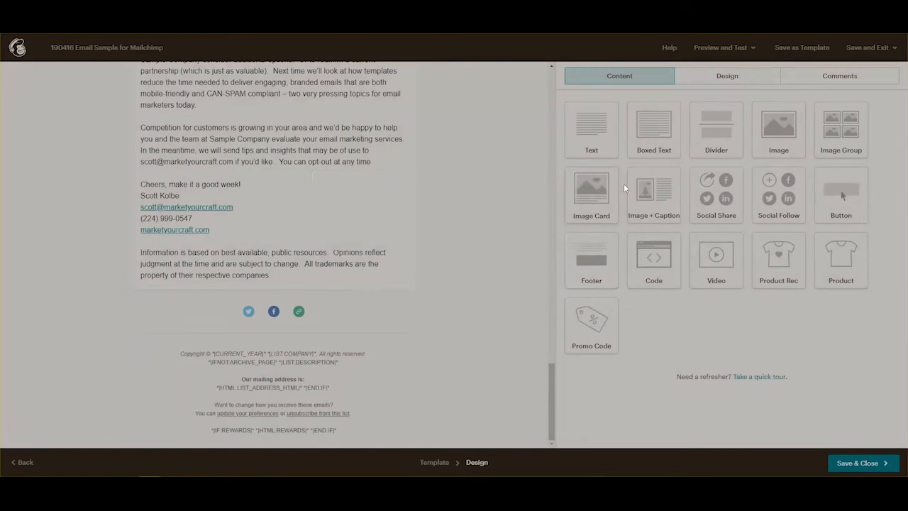
Save the design and review the campaign checklist showing 7 Test List recipients.
click(874, 463)
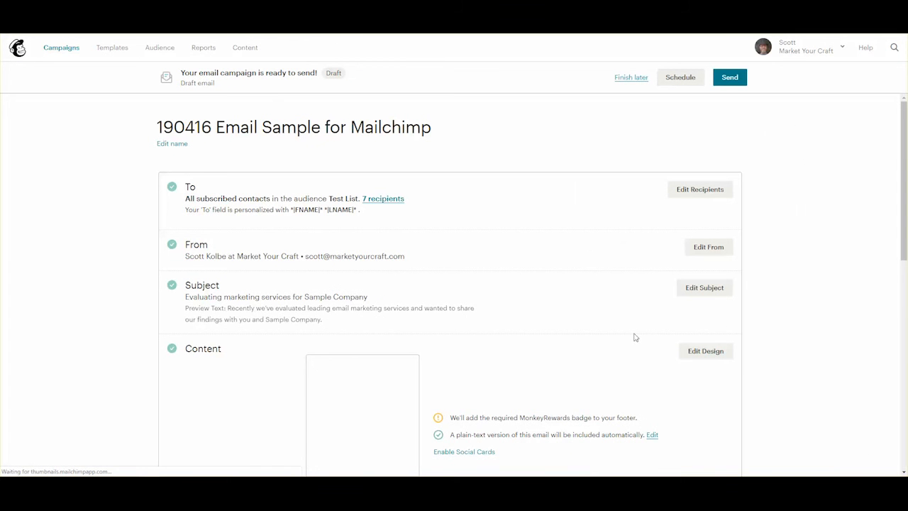
scroll(587, 362, down, 2)
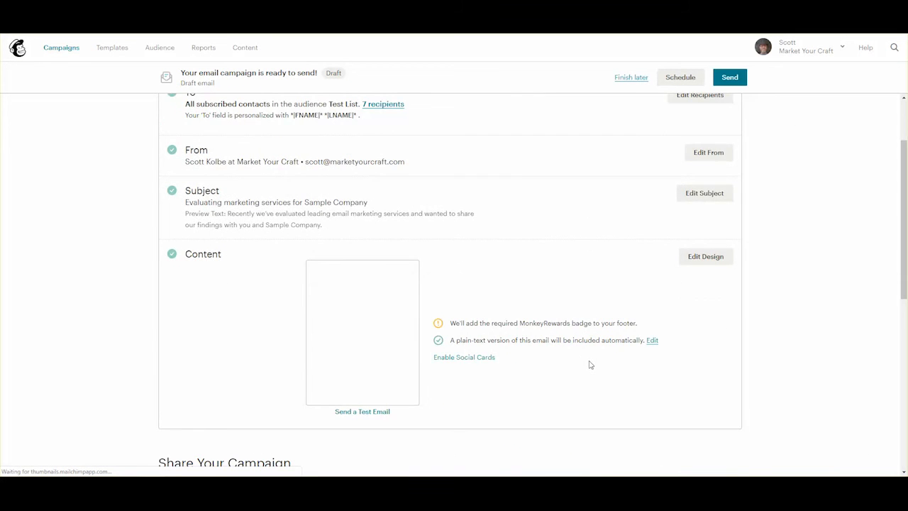
scroll(589, 364, down, 2)
scroll(588, 364, down, 4)
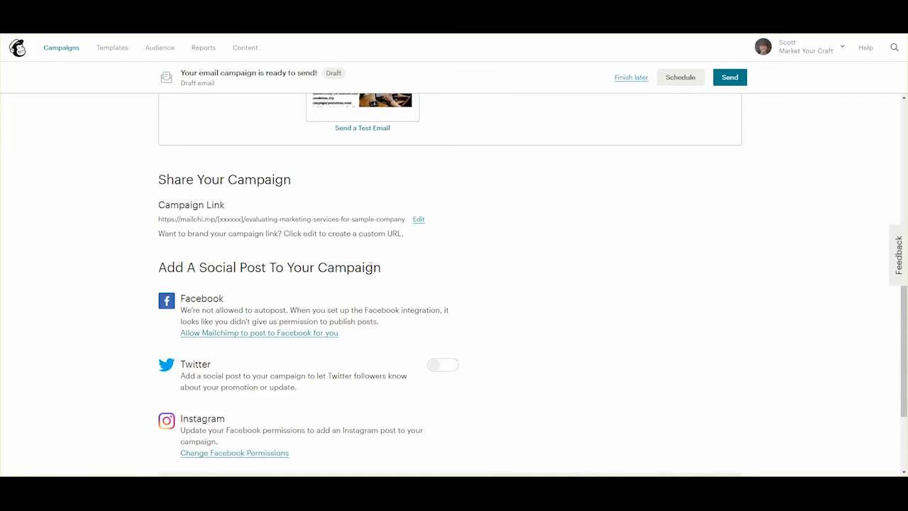
scroll(705, 319, up, 9)
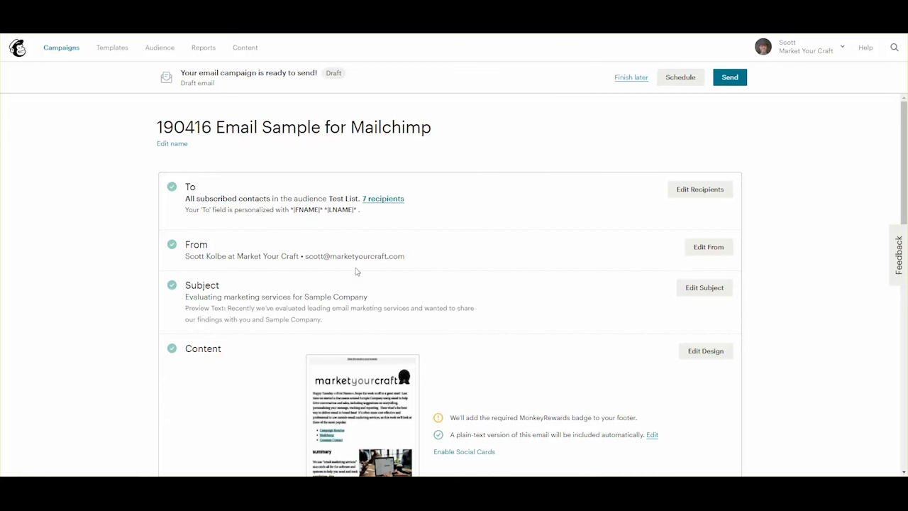
Choose Send and confirm Send Now for the Test List's 7 subscribers.
click(731, 78)
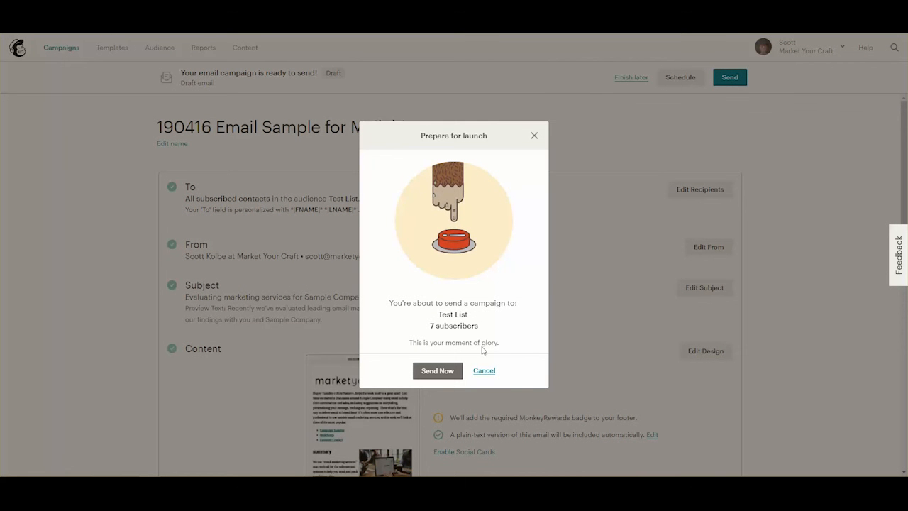
click(437, 372)
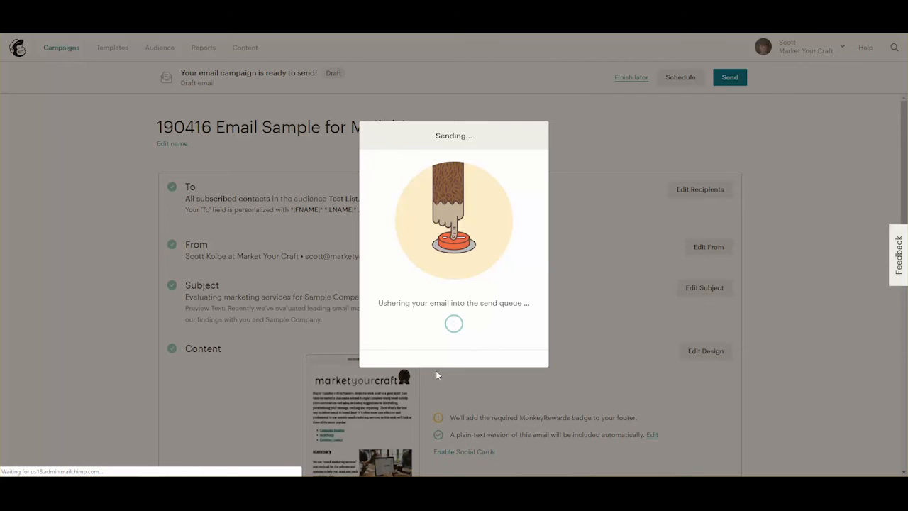